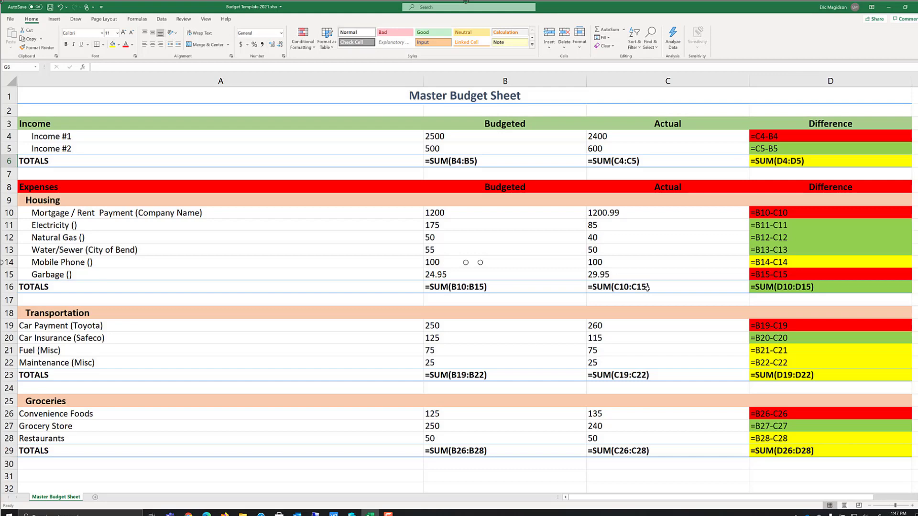
Show calculated values instead of formulas, and place a copy of Master Budget Sheet after the original
key("ctrl+grave")
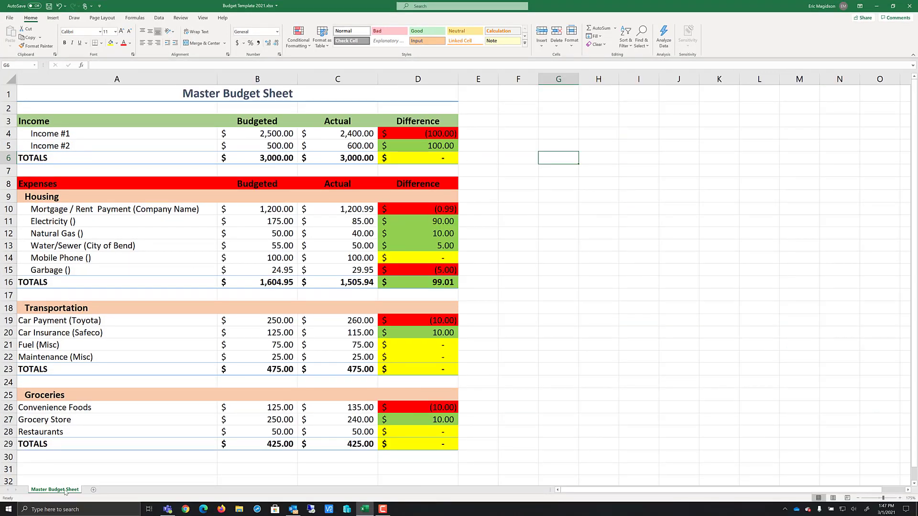
right_click(65, 492)
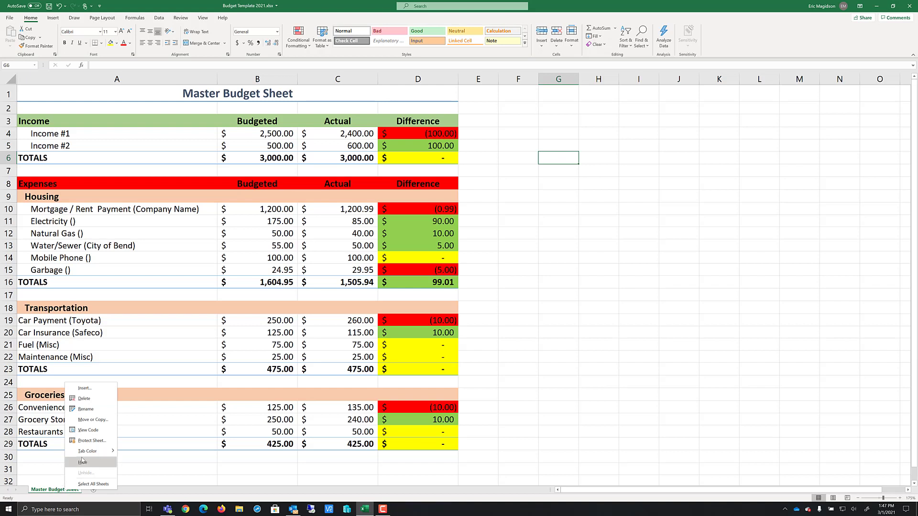
left_click(93, 420)
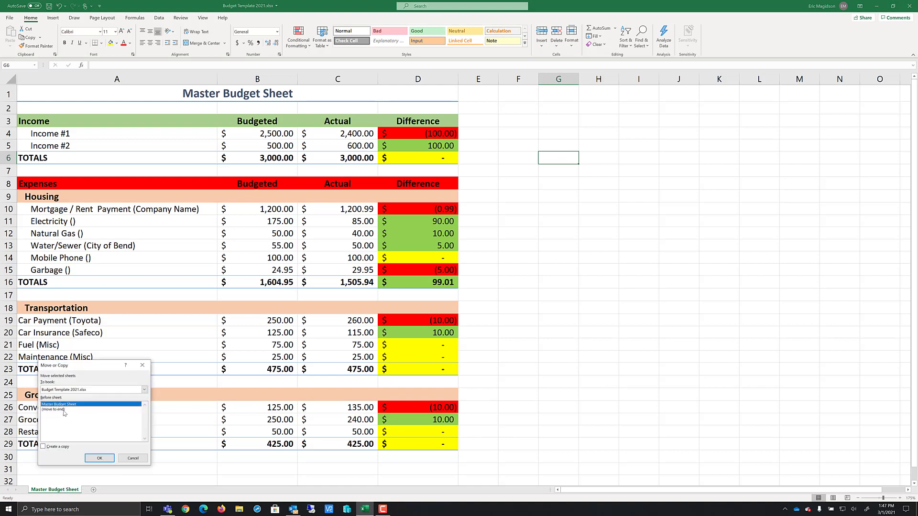
left_click(43, 447)
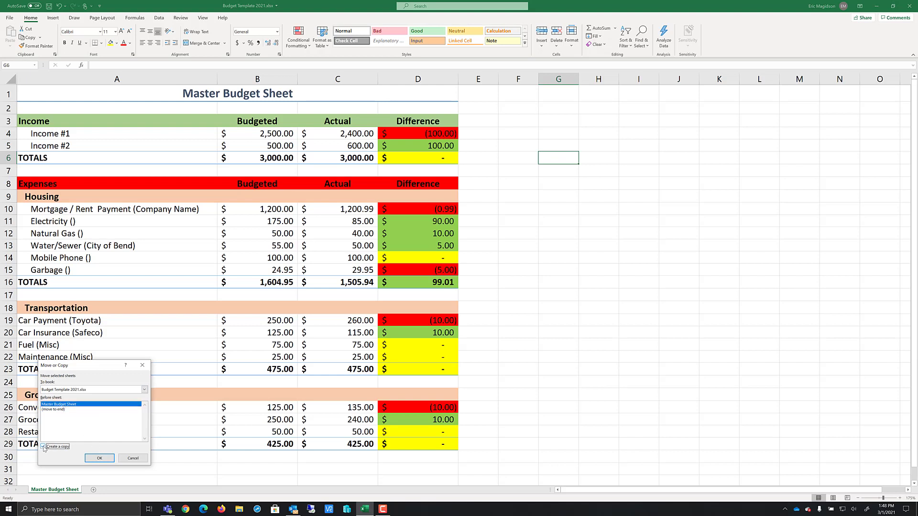
left_click(104, 460)
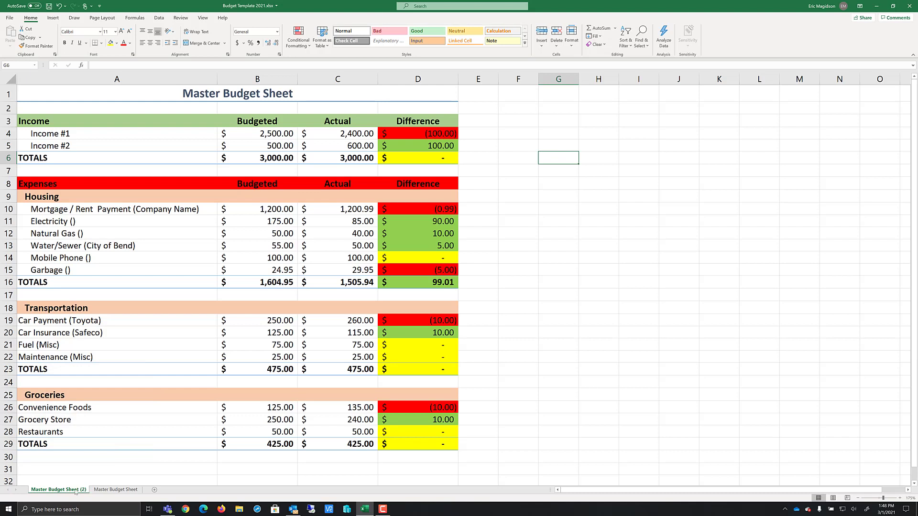
left_click_drag(76, 491, 147, 483)
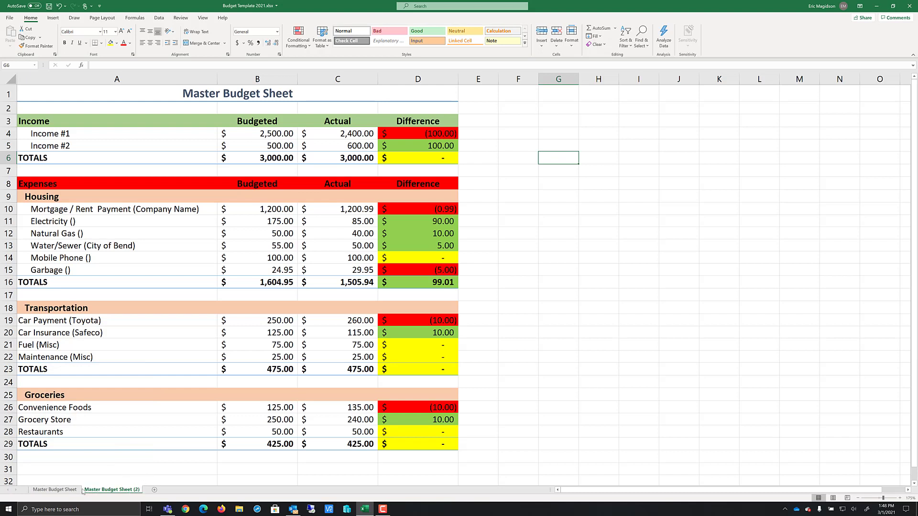
Move the copied sheet before Master Budget Sheet and return it to its place after the original
right_click(128, 493)
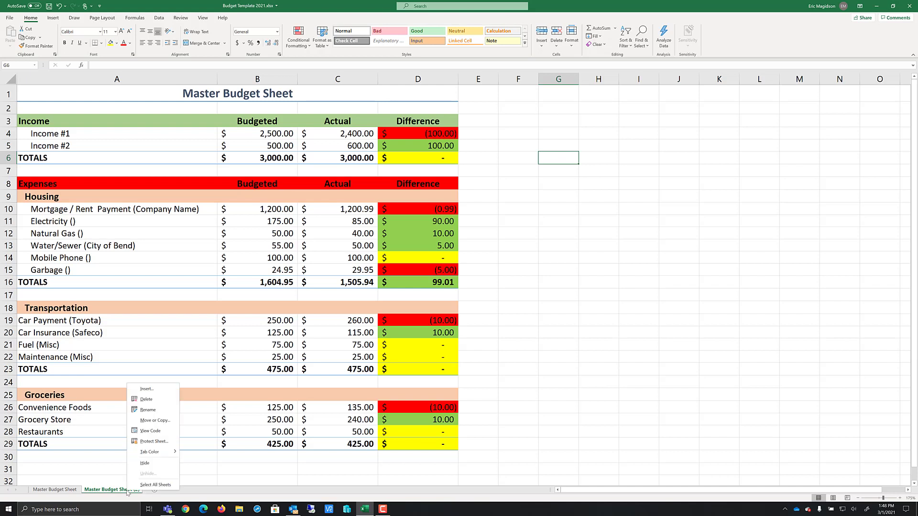
left_click(155, 421)
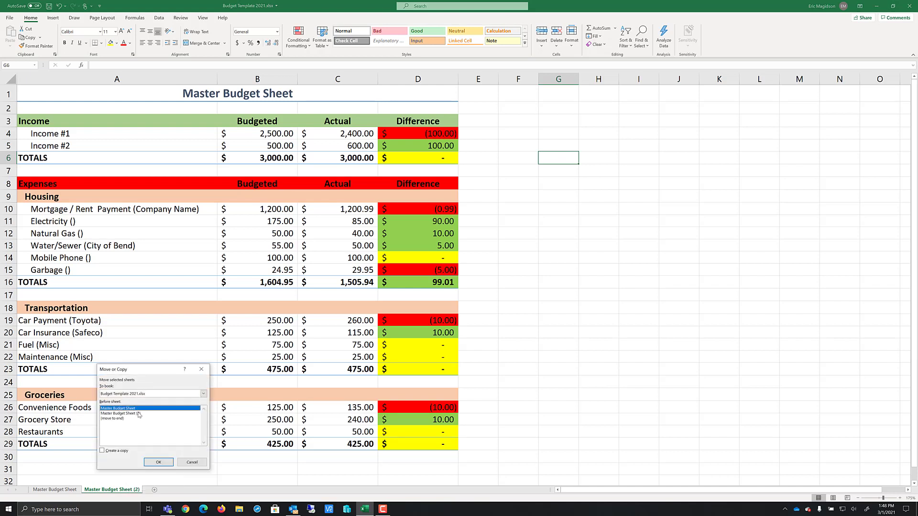
left_click(161, 462)
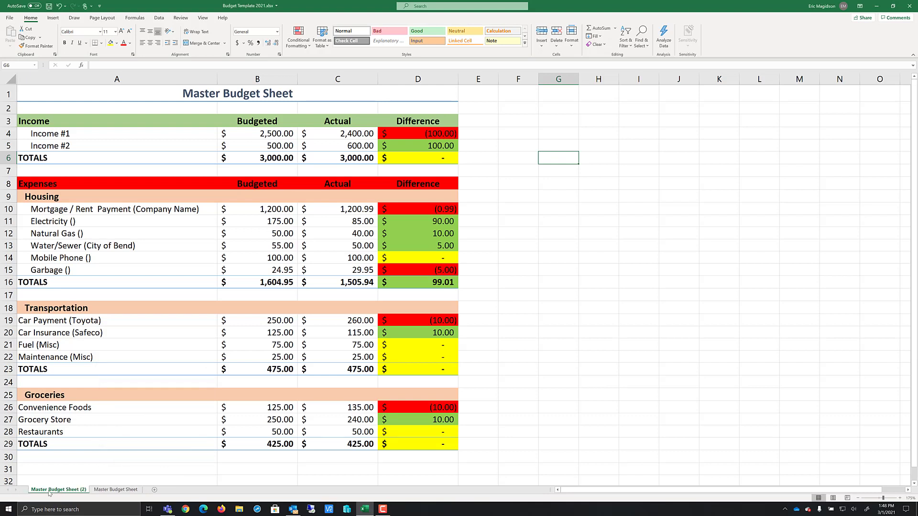
left_click_drag(51, 490, 158, 478)
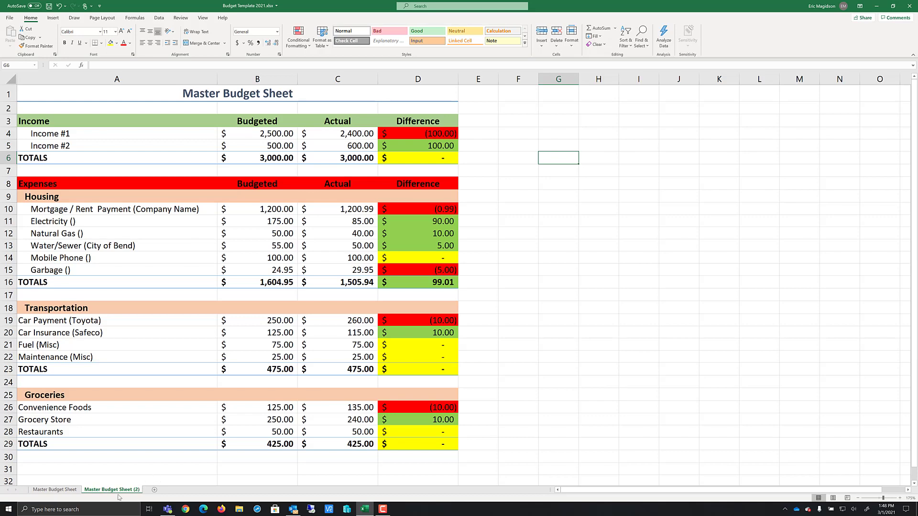
Add a blank sheet between Master Budget Sheet and its copy, and rename it dfsddsf
left_click(60, 491)
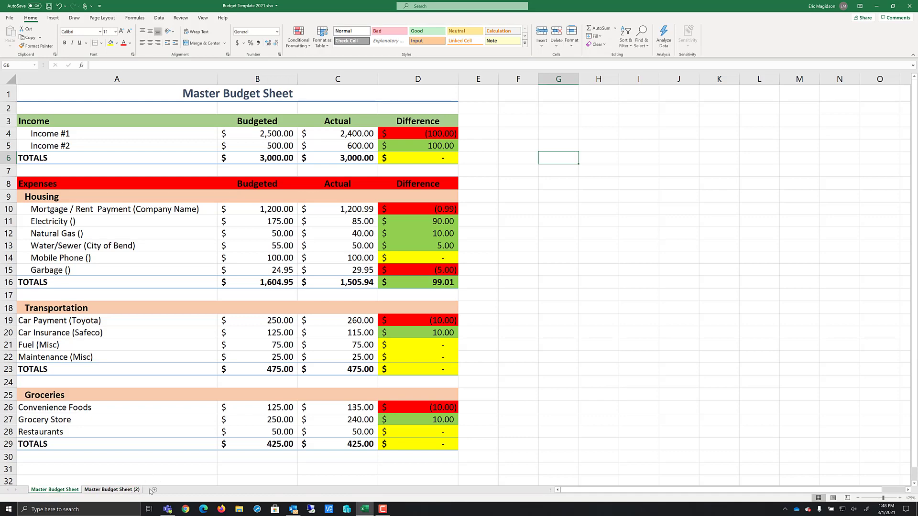
left_click(154, 490)
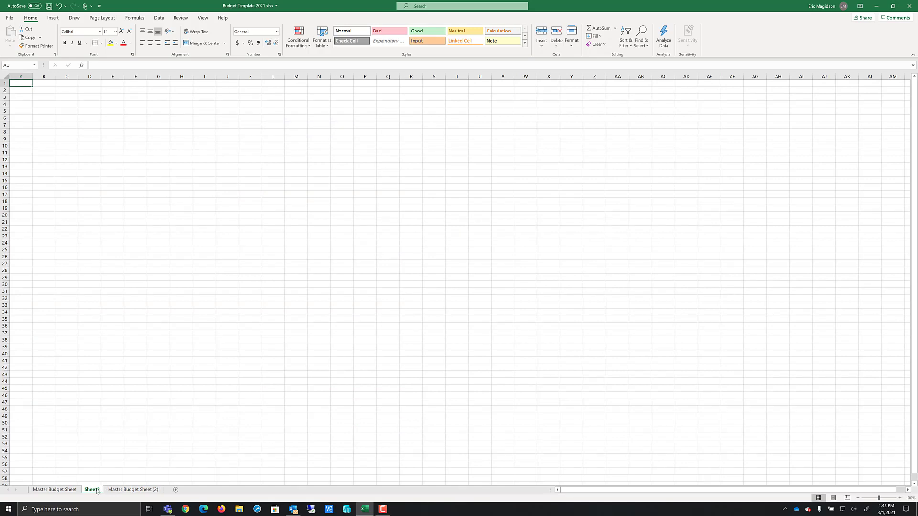
double_click(98, 491)
key("Delete")
left_click(92, 492)
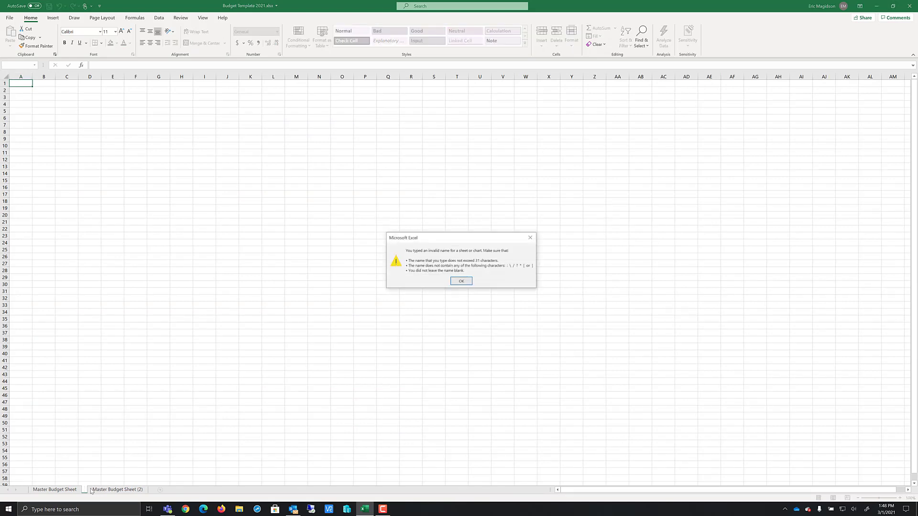
left_click(467, 283)
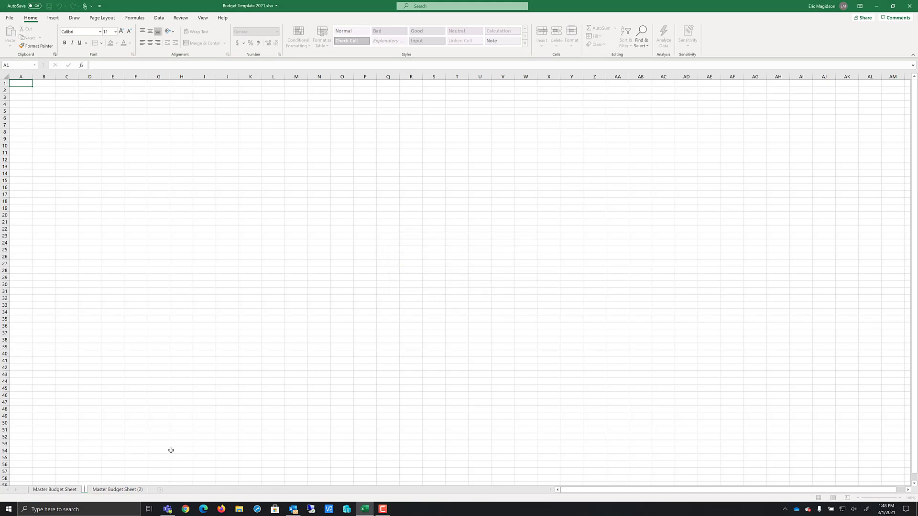
left_click(67, 8)
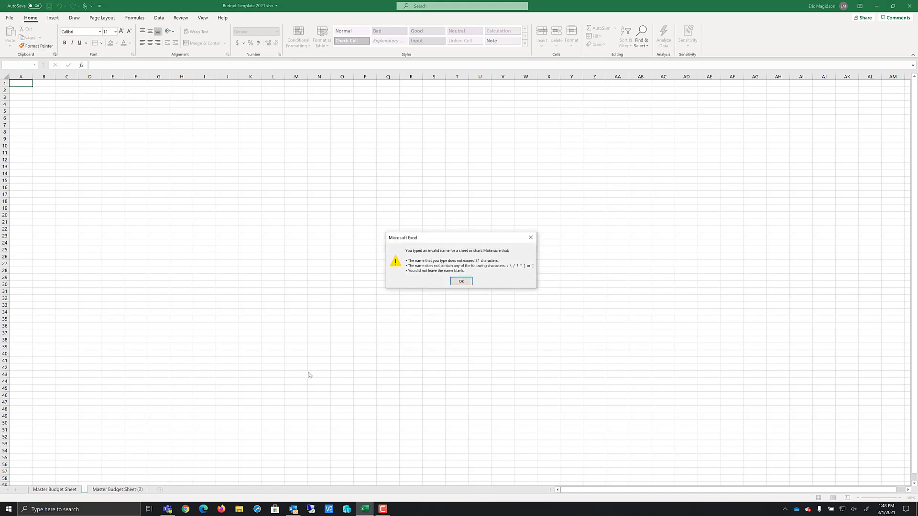
left_click(462, 283)
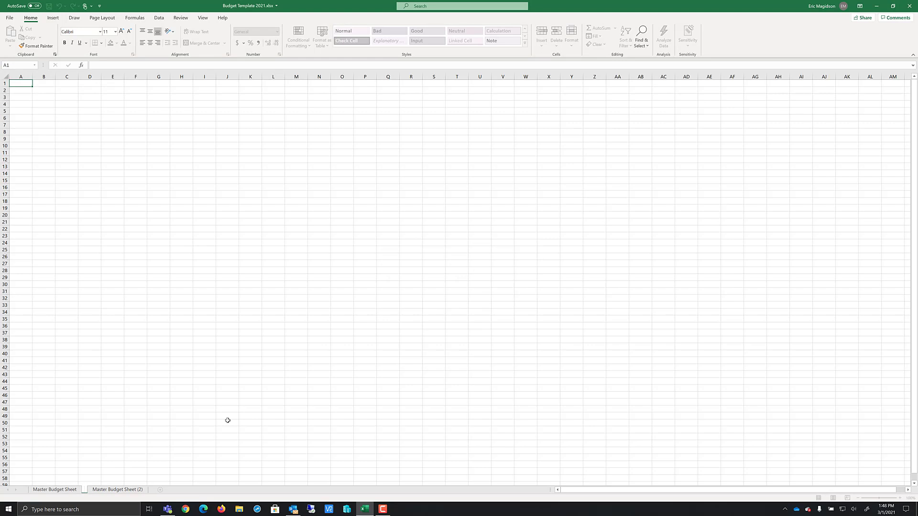
type("dfsddsf")
key("Return")
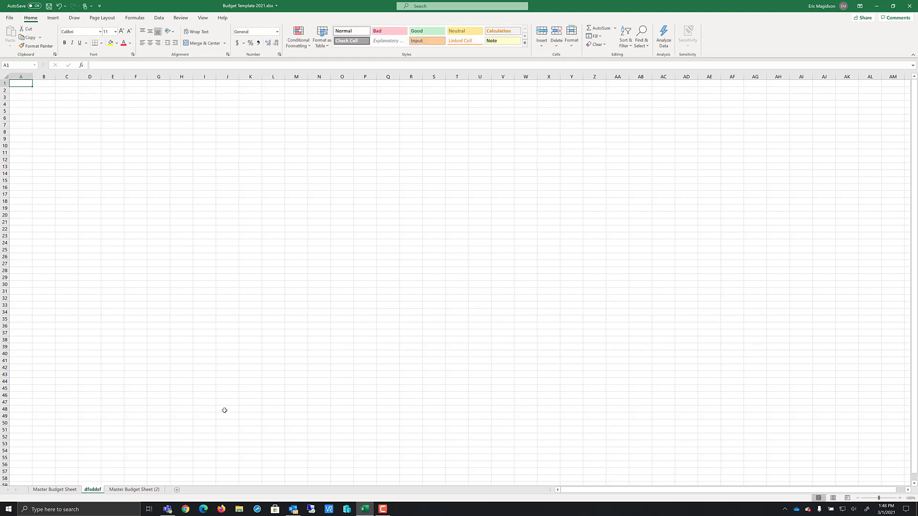
Delete the blank dfsddsf sheet from the workbook
right_click(97, 490)
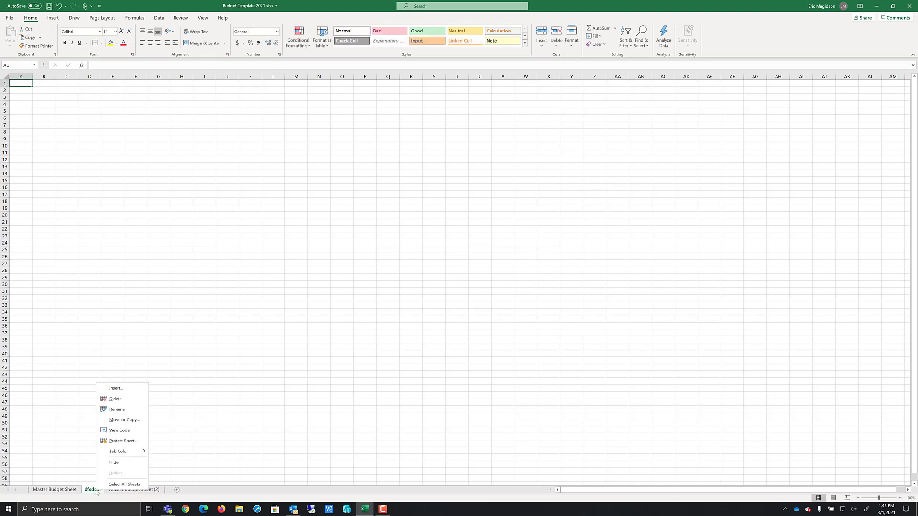
left_click(120, 403)
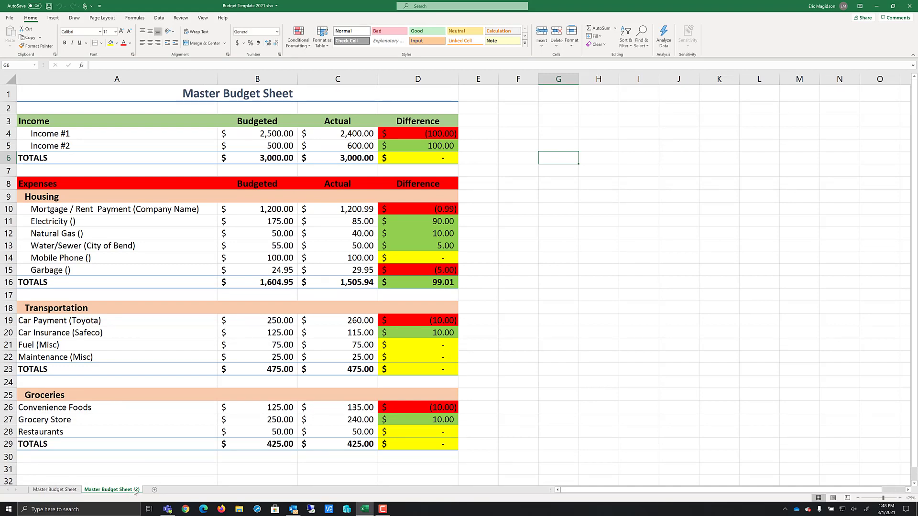
Create another copy of Master Budget Sheet and place it after the existing copy
left_click(70, 493)
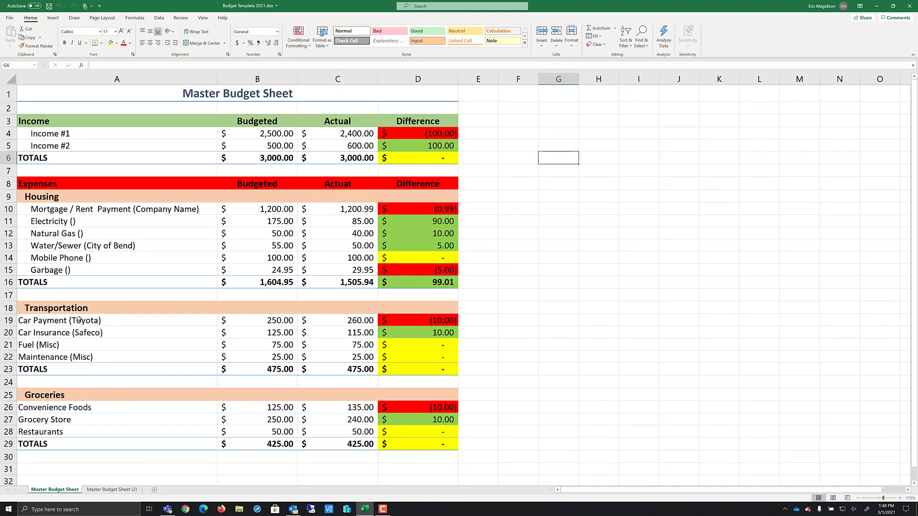
right_click(58, 493)
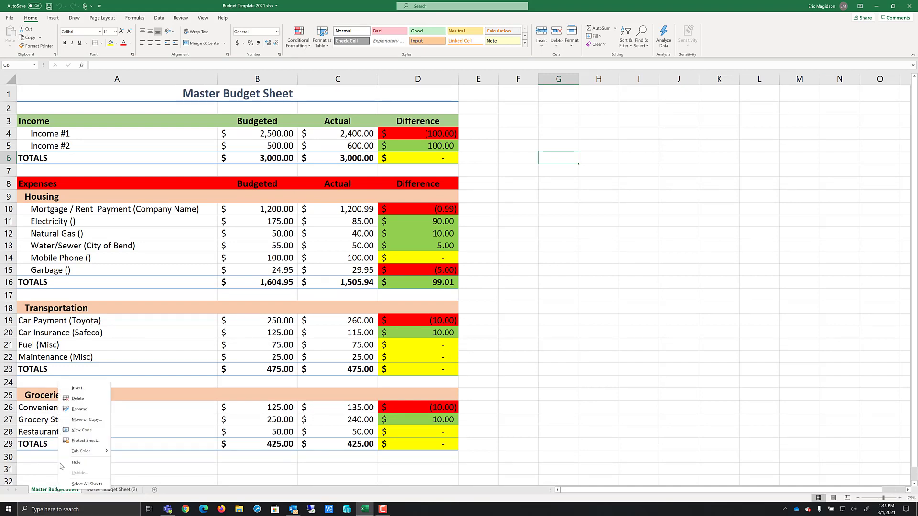
left_click(77, 419)
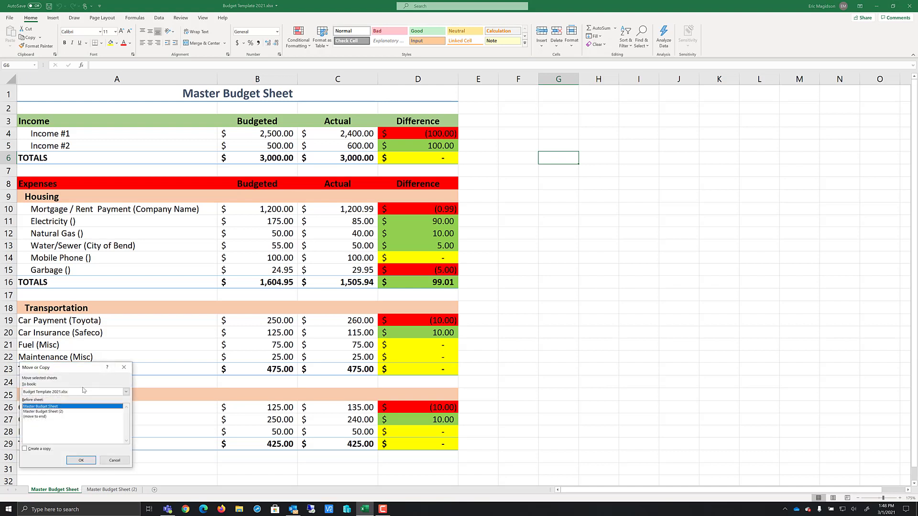
left_click(24, 450)
left_click(81, 461)
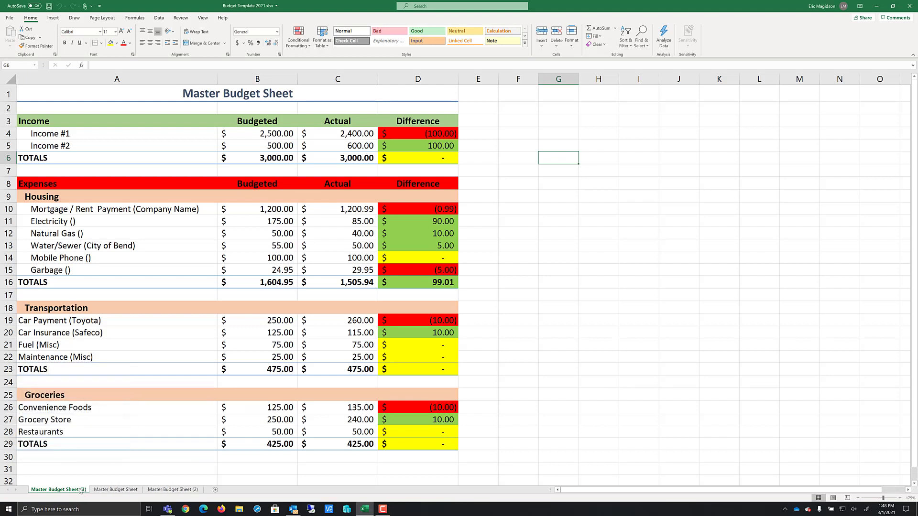
left_click_drag(81, 491, 205, 482)
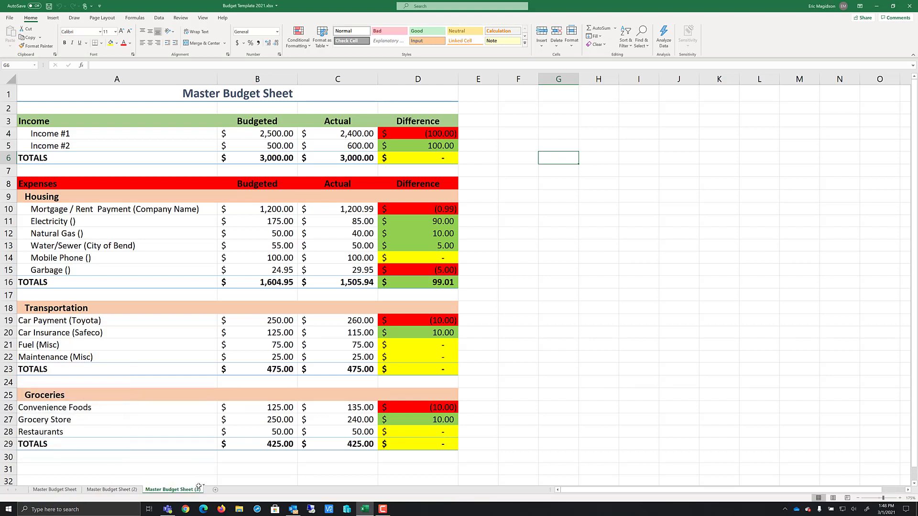
Rename the first copy, Master Budget Sheet (2), as Nov 20
left_click(118, 490)
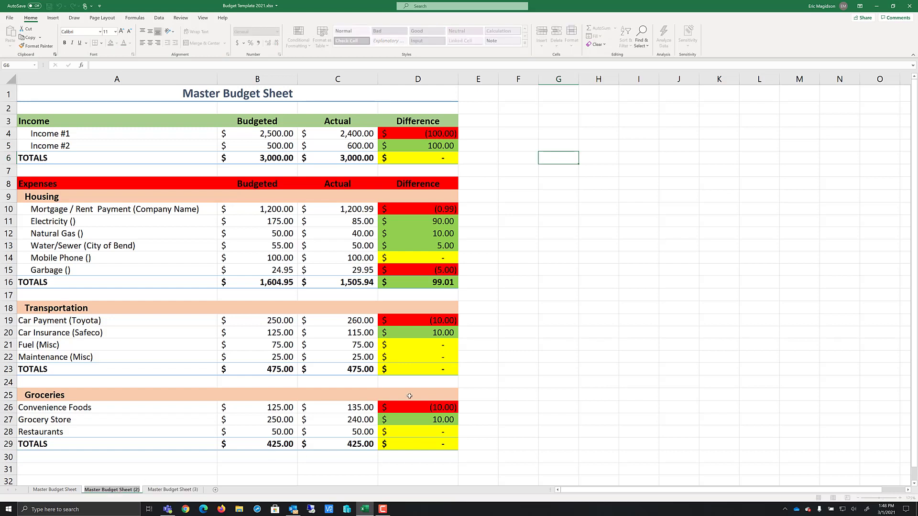
type("NO")
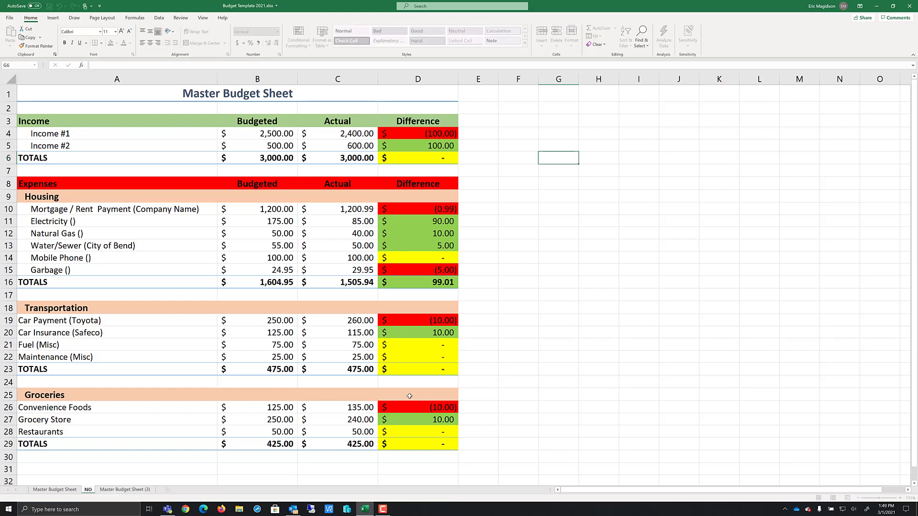
type("v")
key("BackSpace")
key("BackSpace")
type("ov 20")
Rename the second copy, Master Budget Sheet (3), as Dec 20
left_click(125, 490)
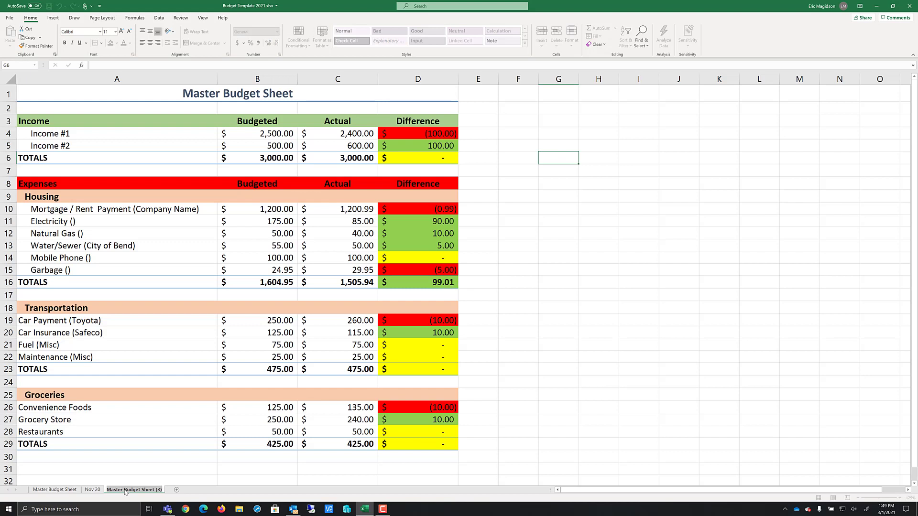
double_click(126, 490)
type("Dec 20")
key("Return")
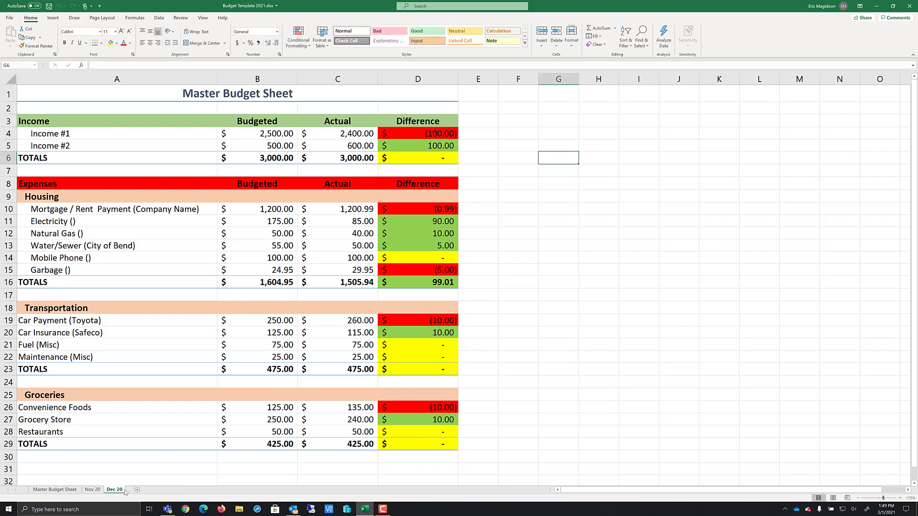
Create one more copy of Master Budget Sheet and place it after the Dec 20 sheet
left_click(60, 491)
right_click(60, 491)
left_click(84, 422)
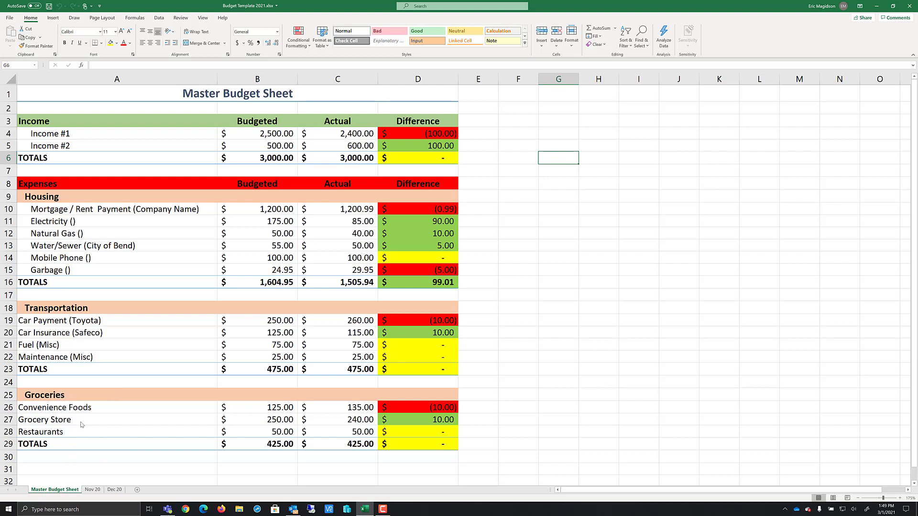
left_click(30, 451)
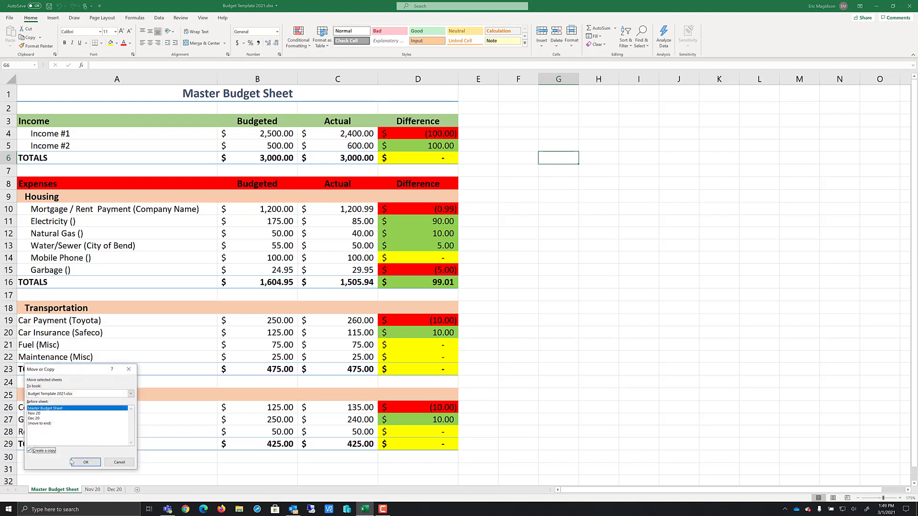
left_click(86, 462)
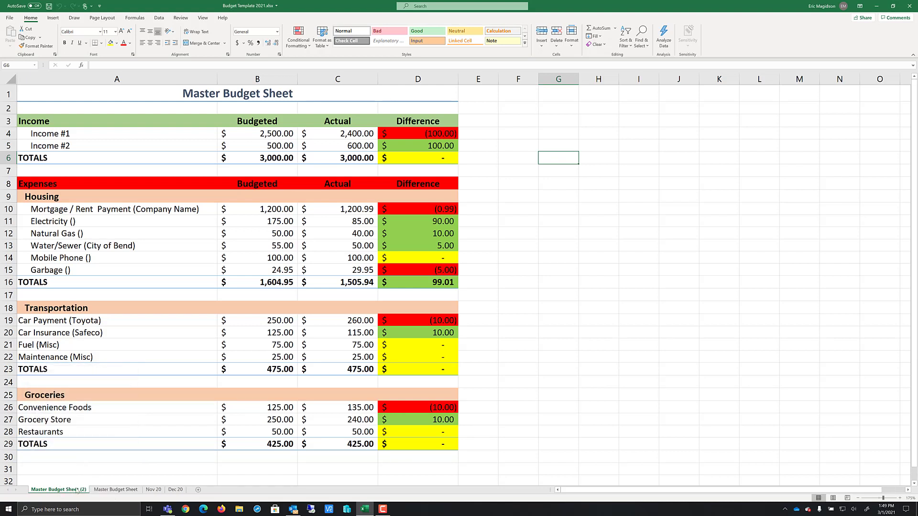
left_click_drag(76, 492, 189, 471)
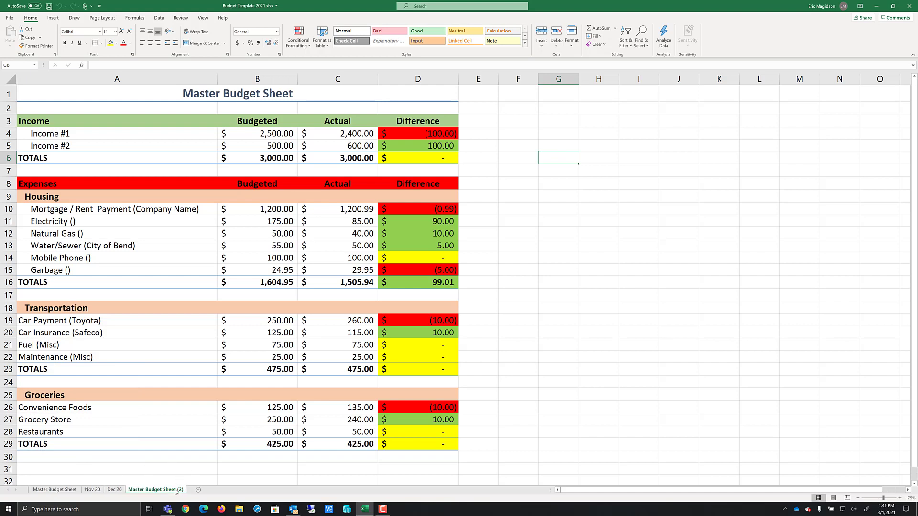
Rename the newest copy at the end of the workbook as Yearly Totals
double_click(171, 491)
type("Y")
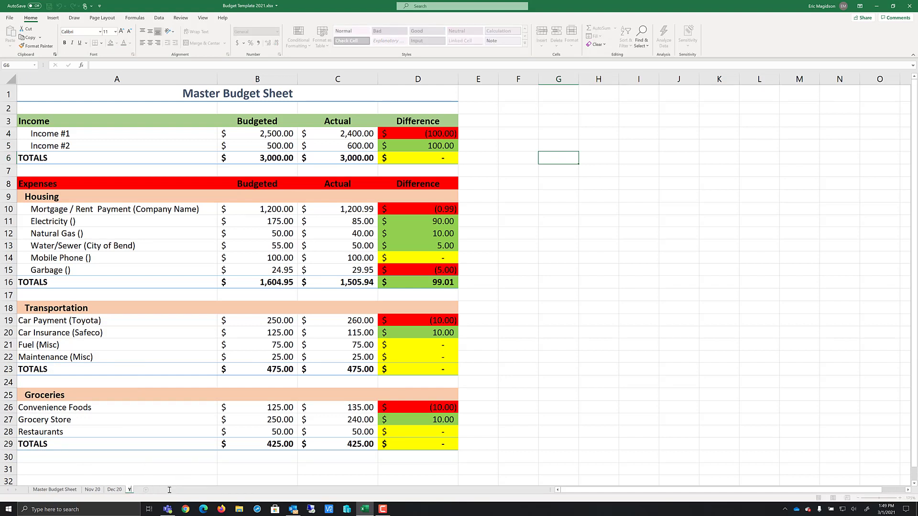
type("early Totals")
key("Return")
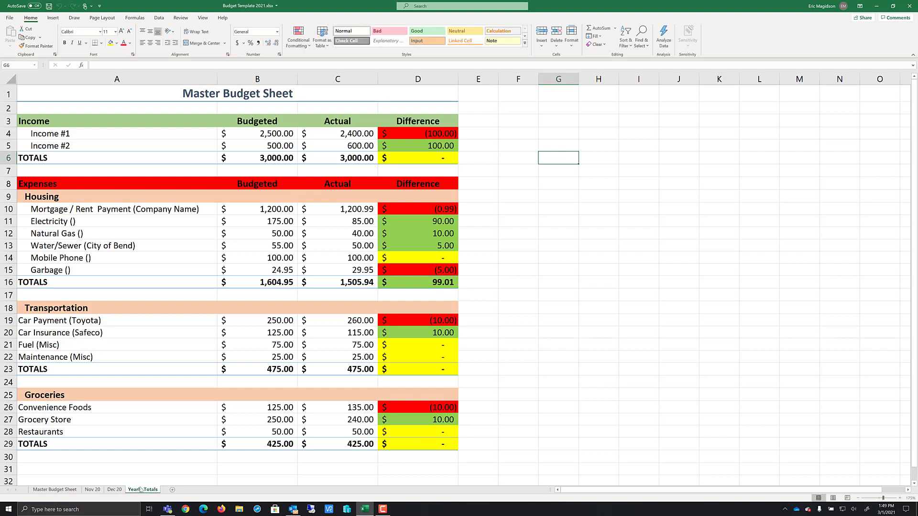
View the Nov 20 sheet and the Dec 20 sheet
left_click(92, 490)
left_click(119, 491)
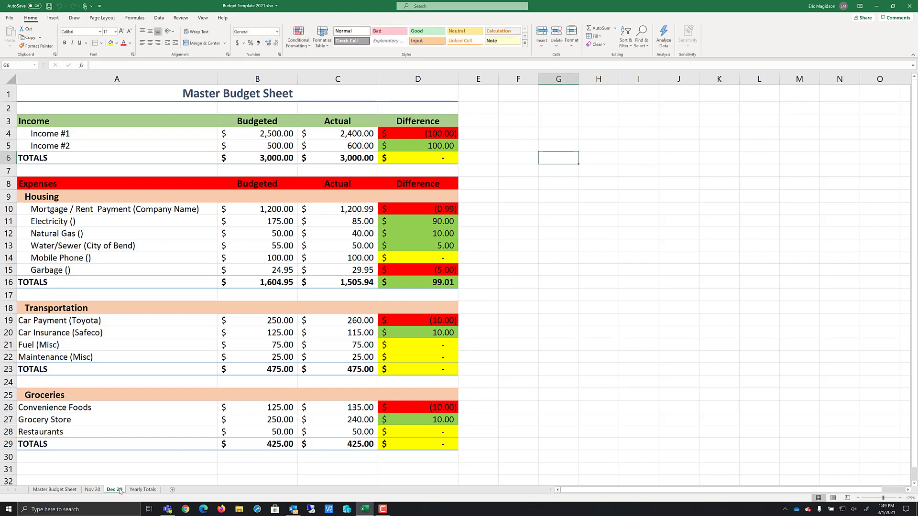
Look through the Master Budget Sheet, Nov 20, Dec 20 and Yearly Totals sheets
left_click(94, 490)
left_click(66, 492)
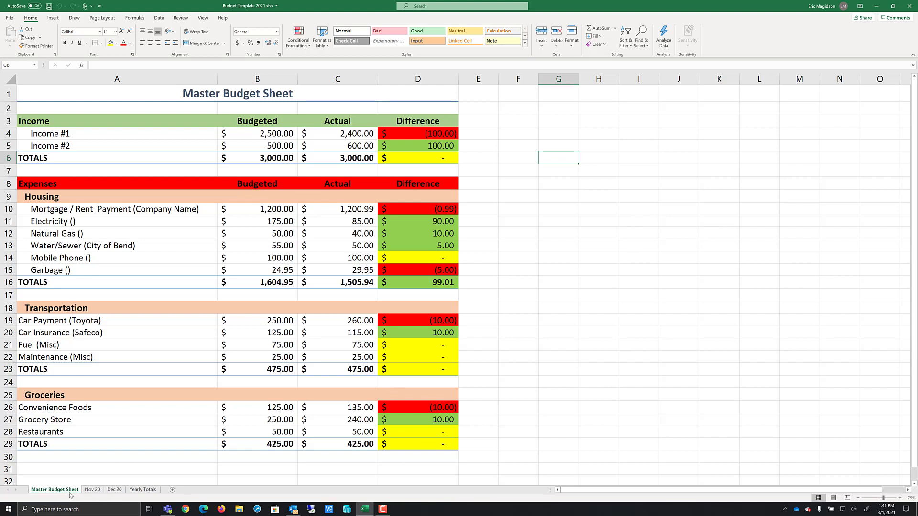
left_click(87, 491)
left_click(114, 490)
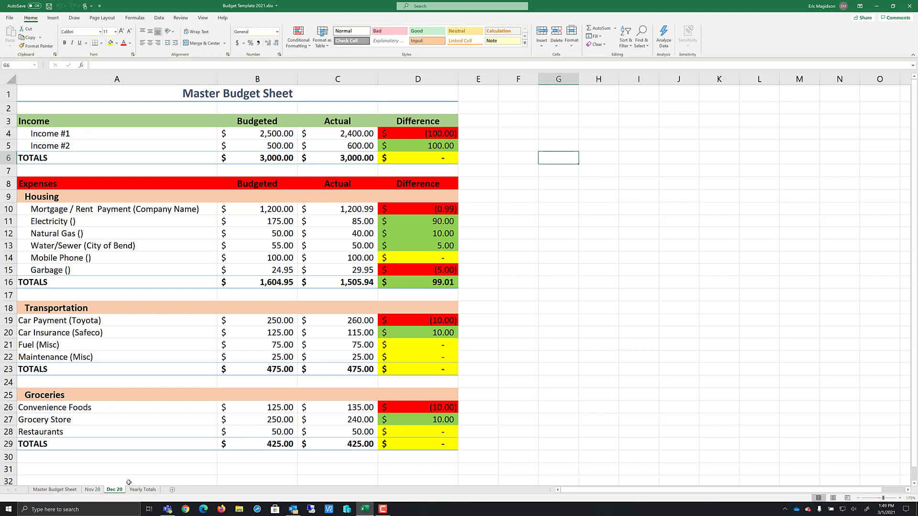
left_click(137, 490)
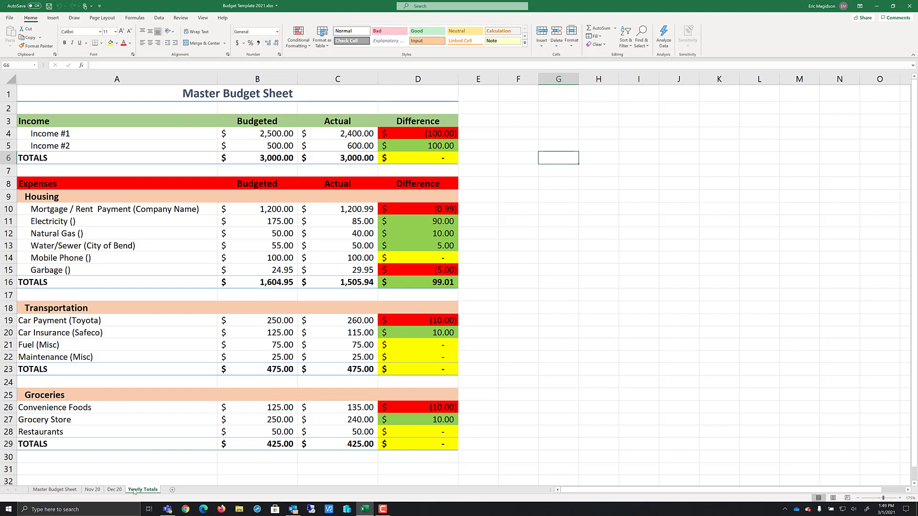
Try to replace the title in cell A1 of the Nov 20 sheet with November 20
left_click(94, 491)
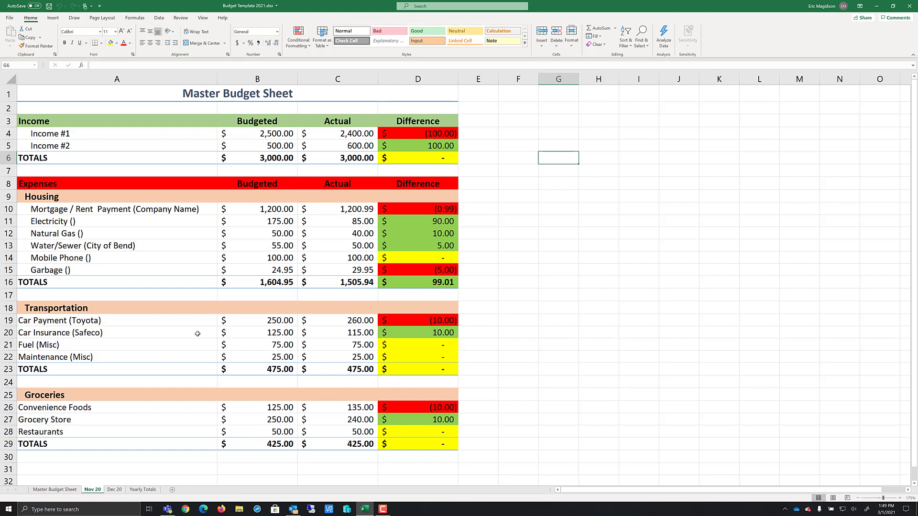
left_click(238, 94)
type("November 20")
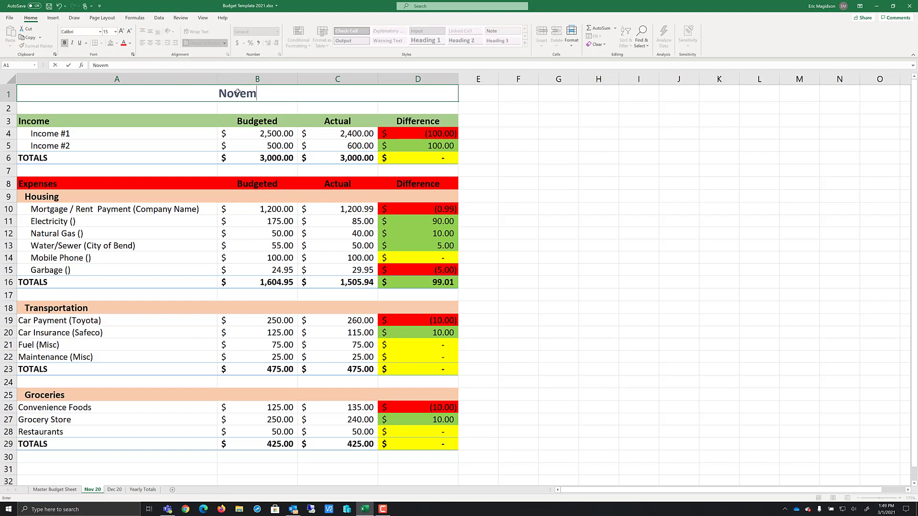
left_click(557, 170)
Try to replace the title in cell A1 of the Dec 20 sheet with Dec 20
left_click(114, 491)
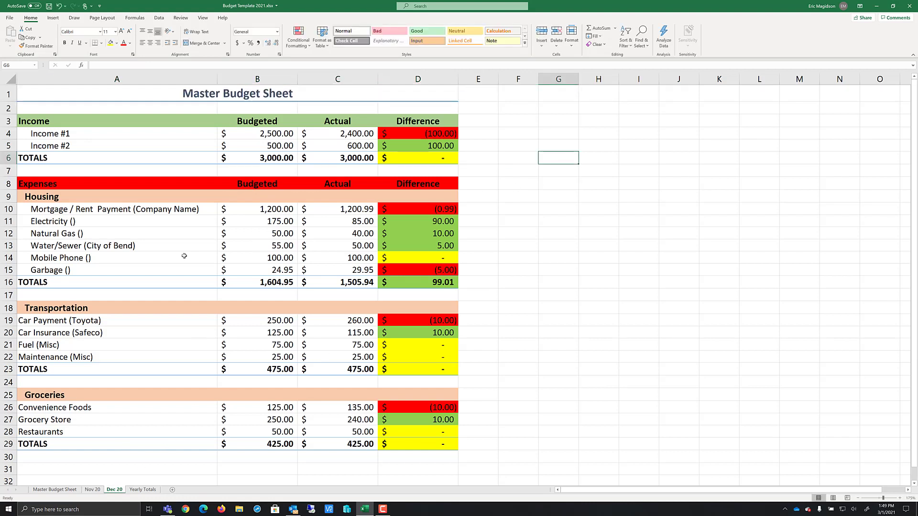
left_click(252, 96)
type("D")
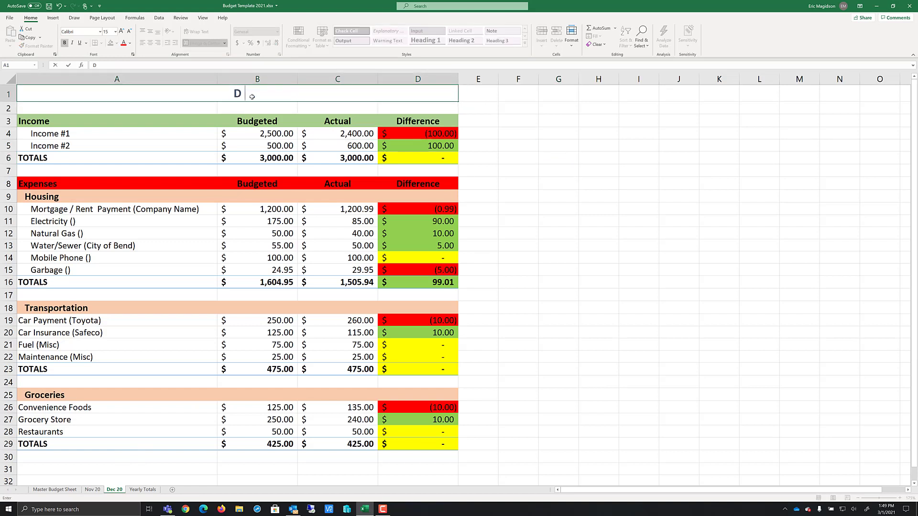
type("ec 20")
key("Return")
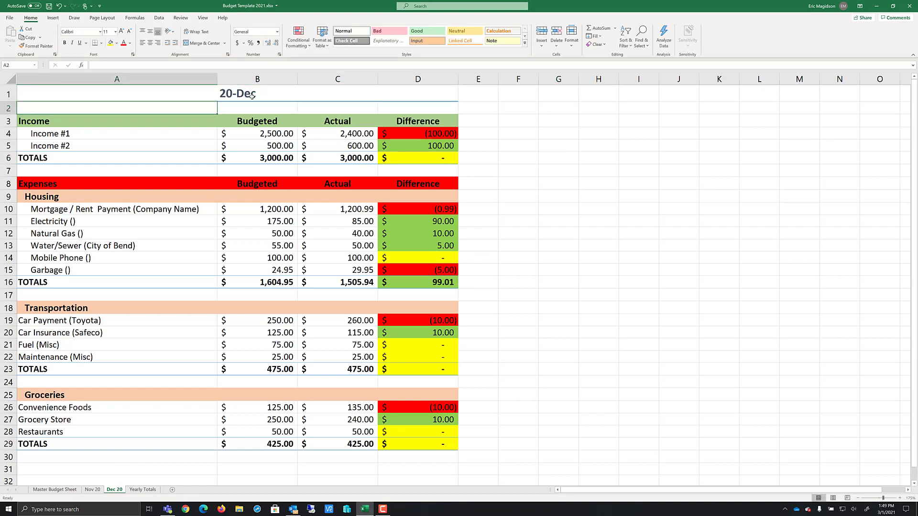
Change the number format of the title cell A1 on the Nov 20 sheet to Text
left_click(92, 490)
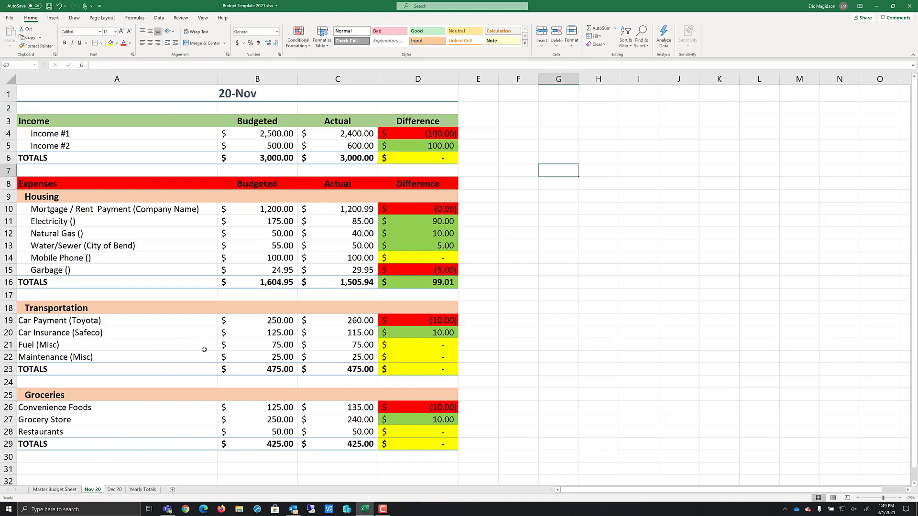
left_click(256, 95)
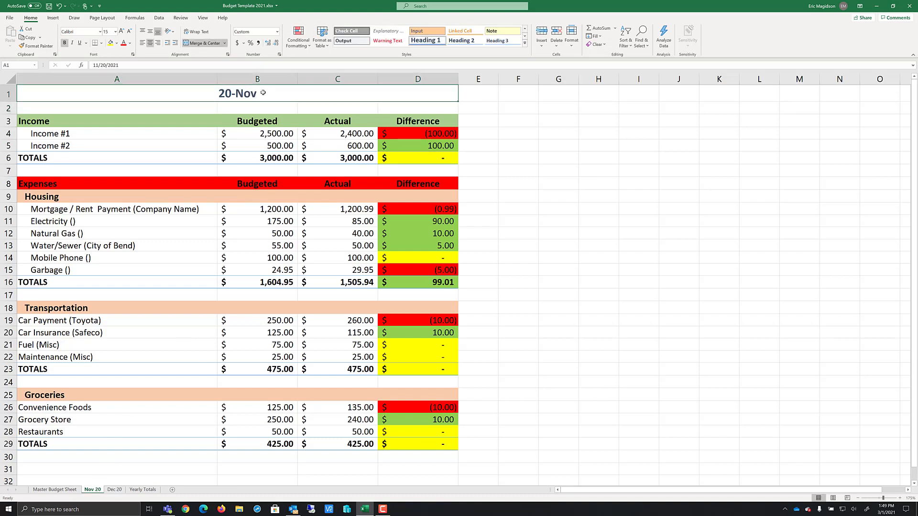
left_click(278, 32)
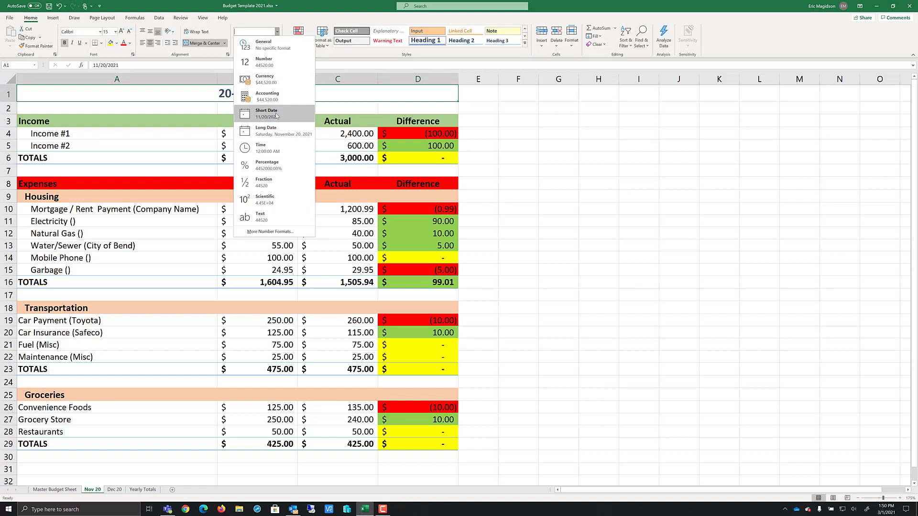
left_click(271, 232)
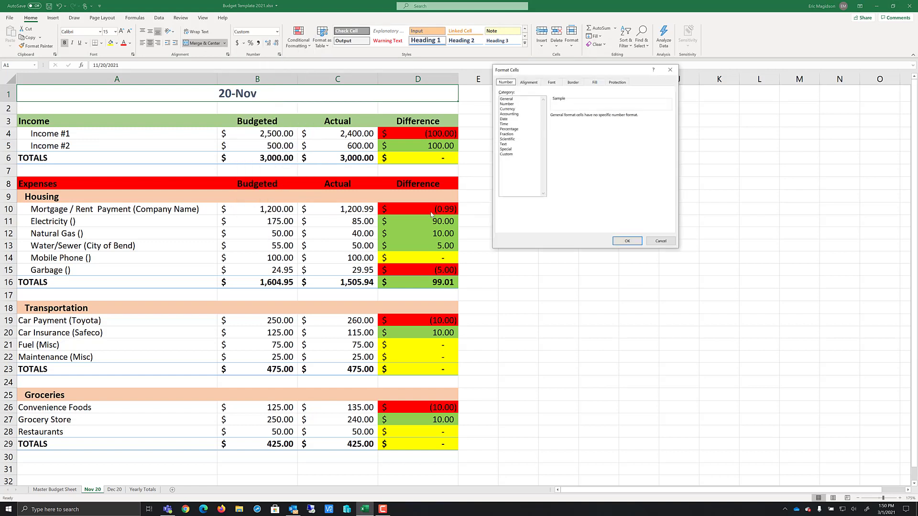
left_click(505, 120)
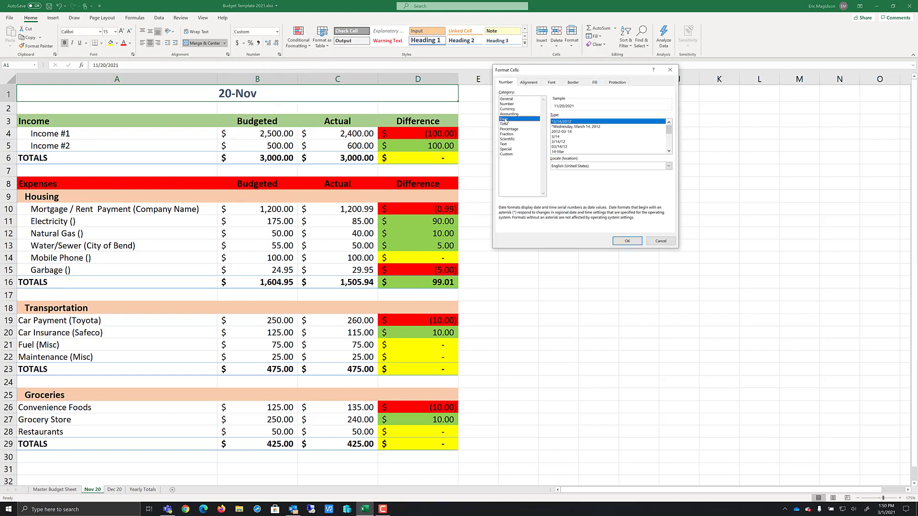
mouse_move(671, 132)
left_mouse_down()
mouse_move(672, 152)
mouse_move(672, 128)
left_mouse_up()
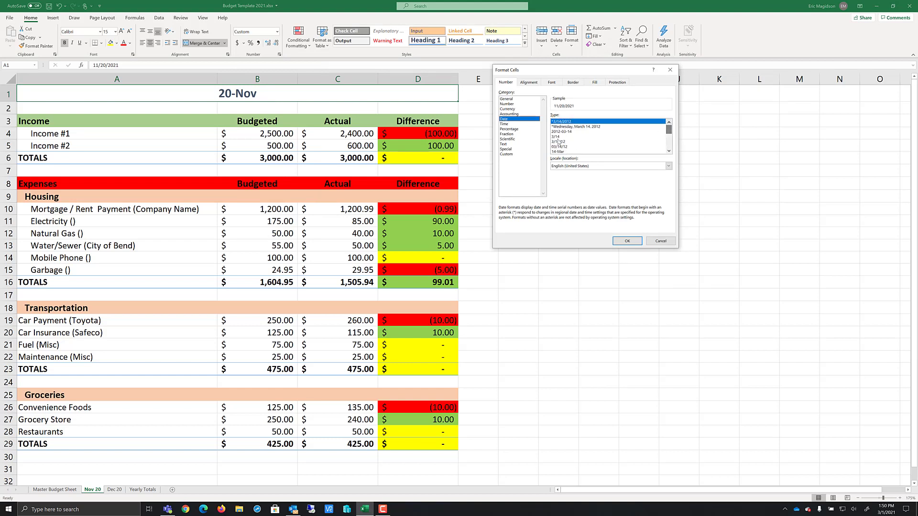
left_click(504, 145)
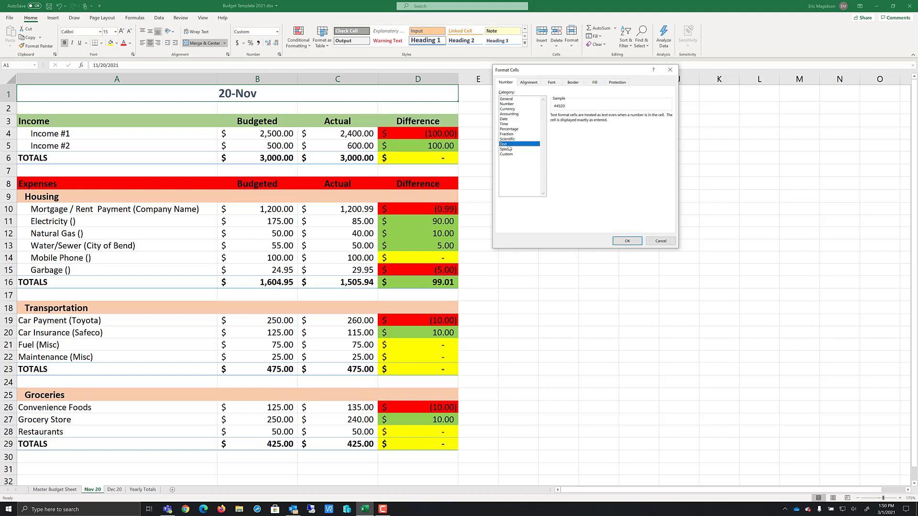
left_click(627, 241)
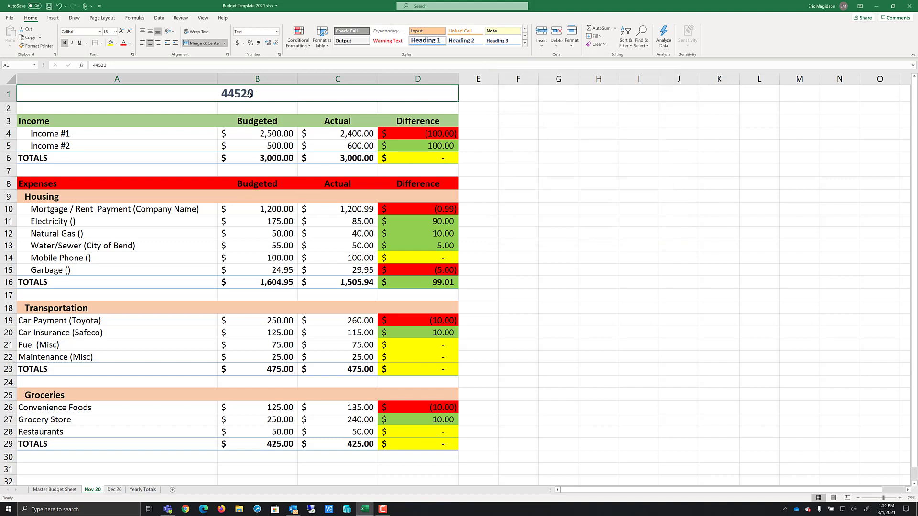
Enter November 20 as the title in the text-formatted cell A1 of the Nov 20 sheet
type("Nove")
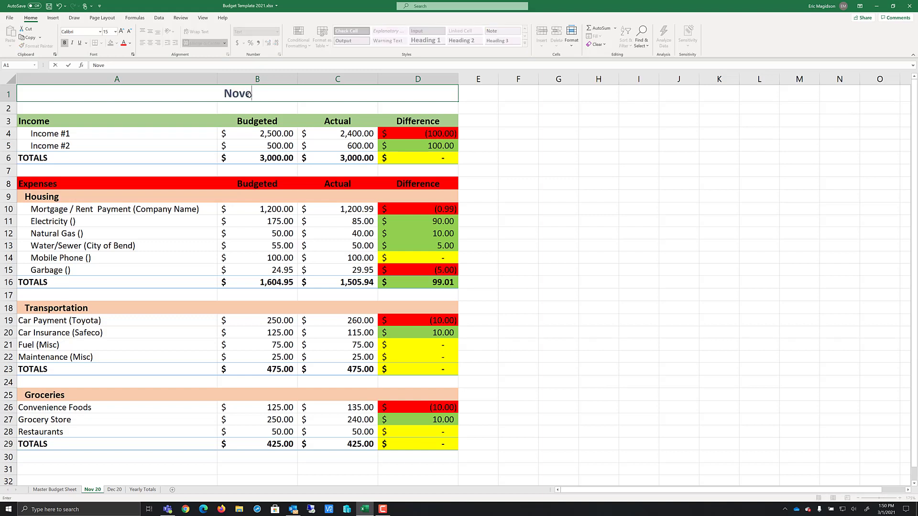
type("mber 20")
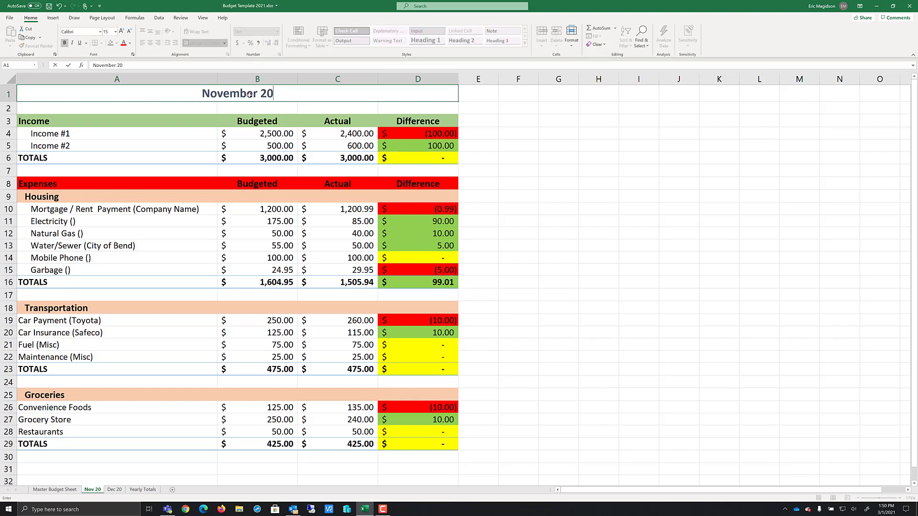
key("Return")
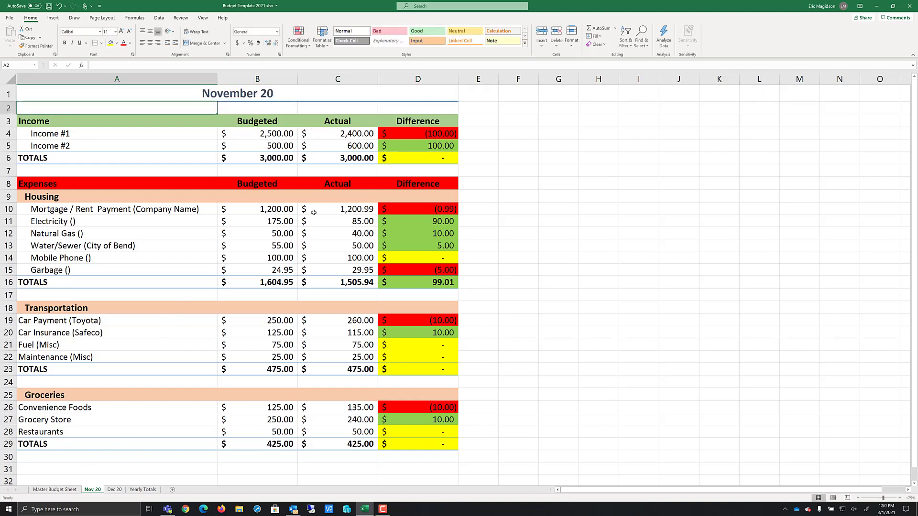
Copy the Nov 20 title's formatting onto cell A1 of the Dec 20 sheet with Format Painter and enter December 20 there
left_click(235, 92)
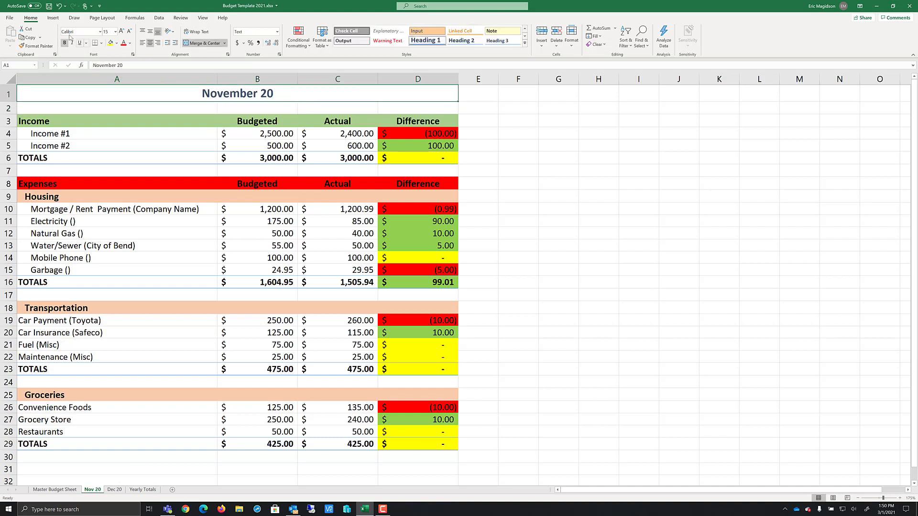
left_click(37, 46)
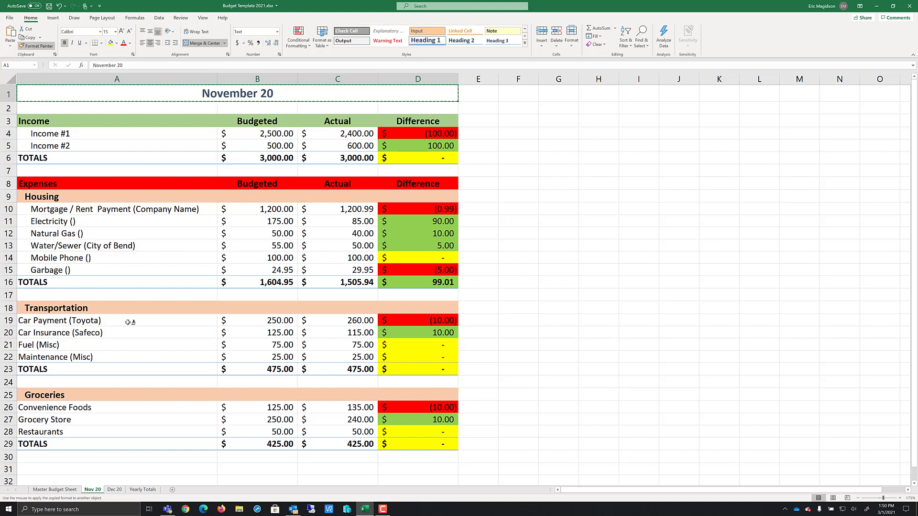
left_click(114, 490)
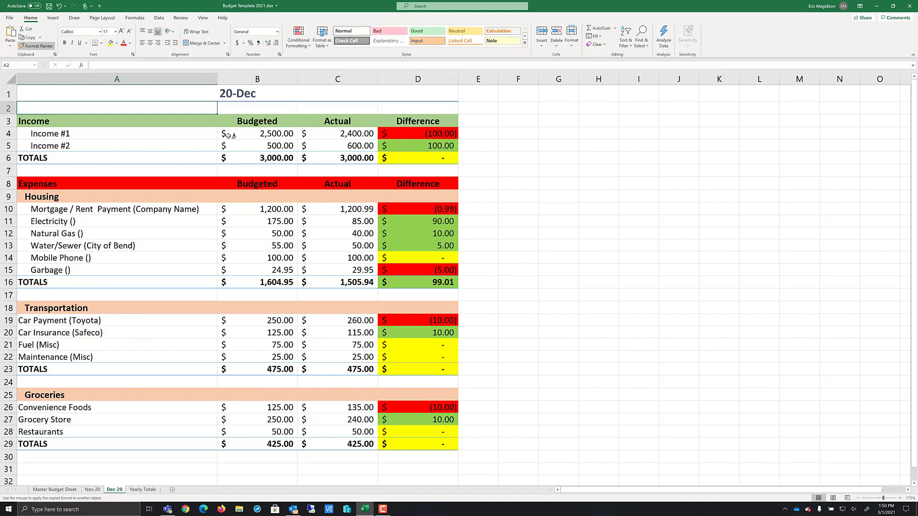
left_click(244, 94)
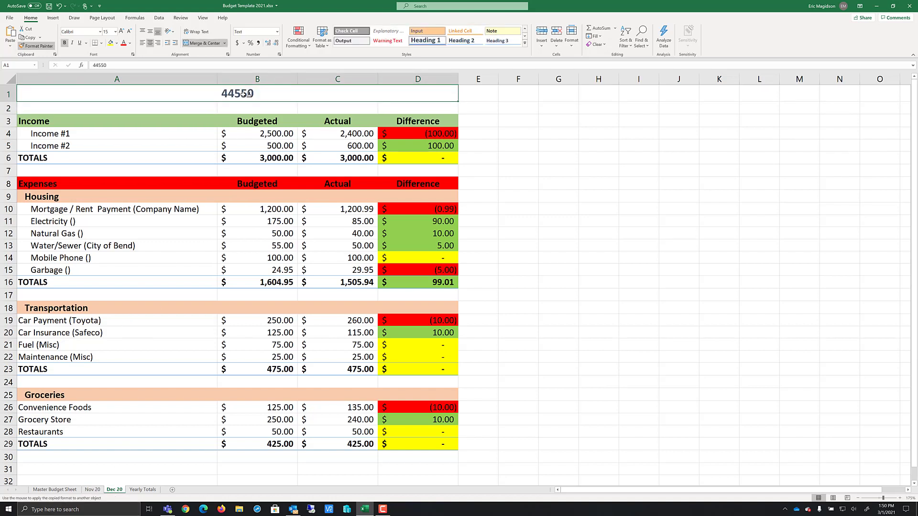
type("December 20")
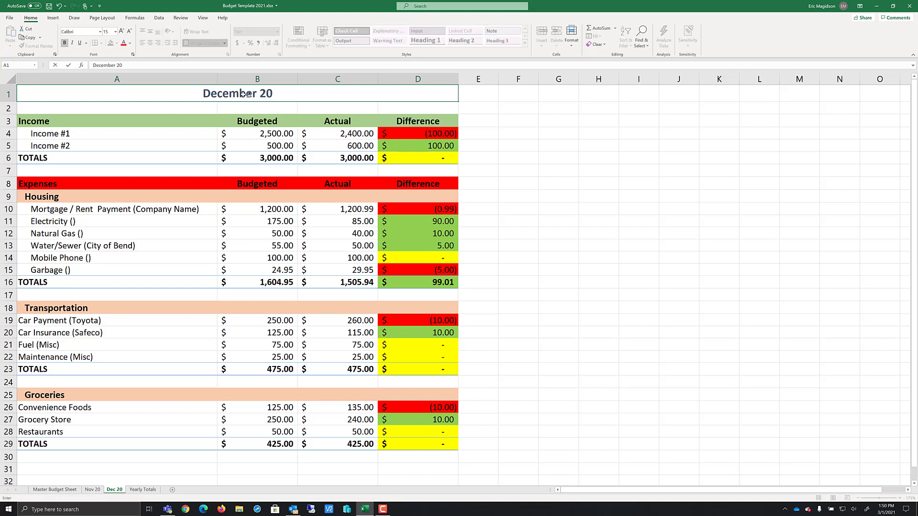
key("Return")
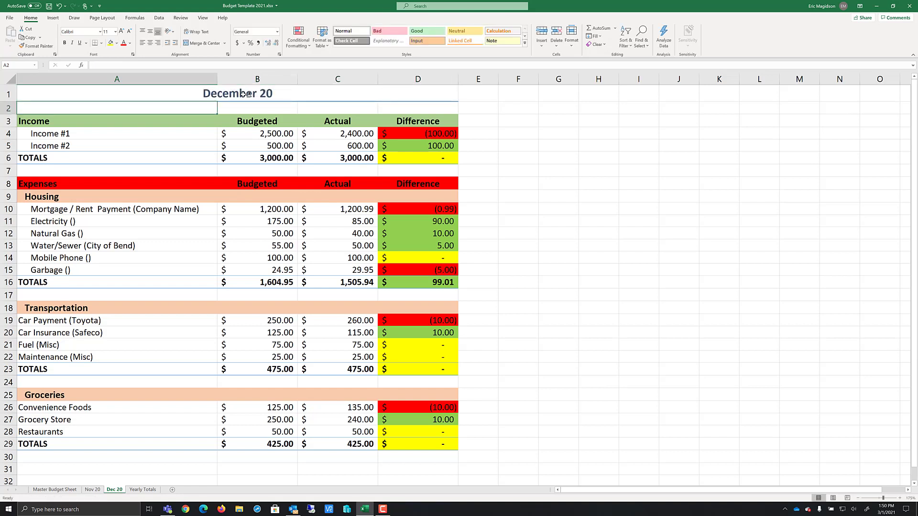
Replace the title in cell A1 of the Yearly Totals sheet with 2020 Yearly Totals
left_click(143, 490)
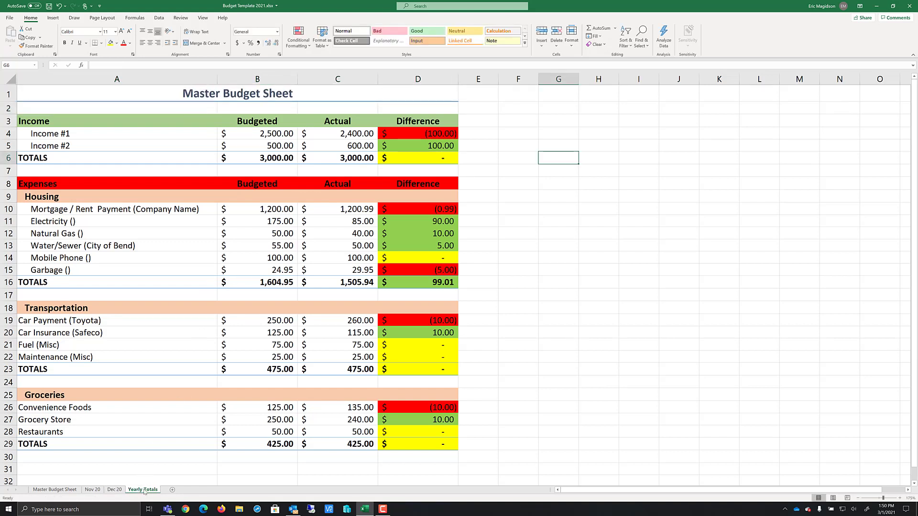
left_click(243, 93)
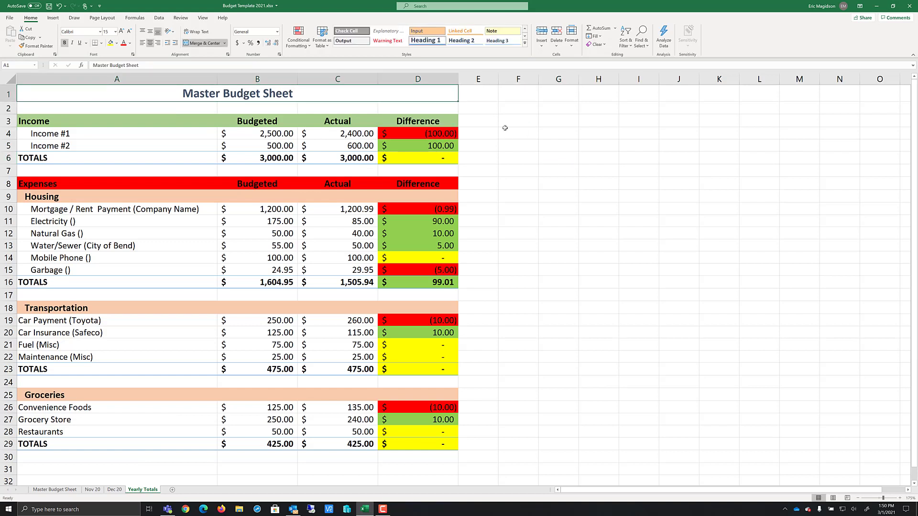
type("yearly")
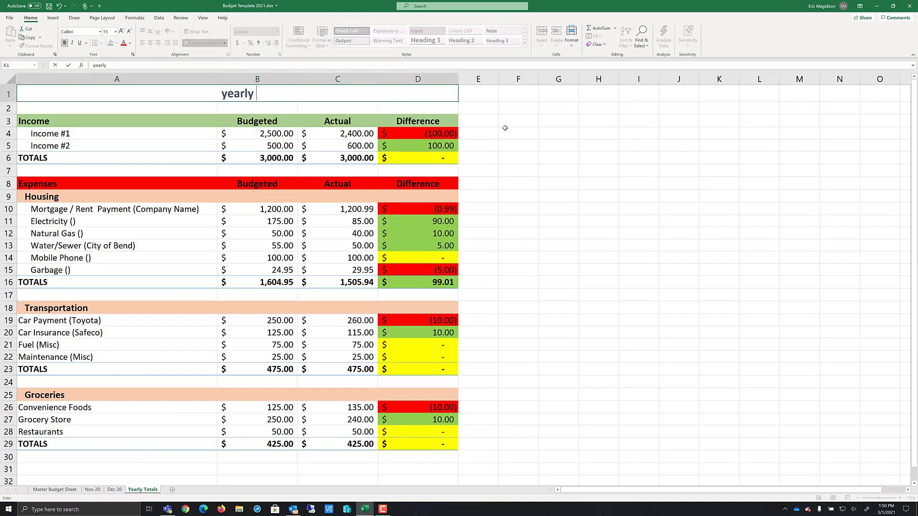
key("BackSpace")
key("BackSpace")
key("BackSpace")
key("BackSpace")
key("BackSpace")
key("BackSpace")
type("2020 Yearl")
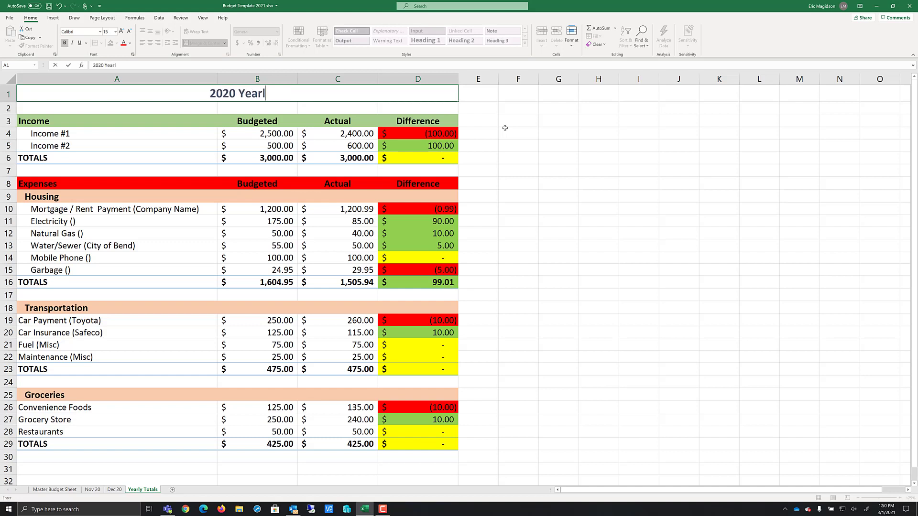
type("y Totals")
key("Return")
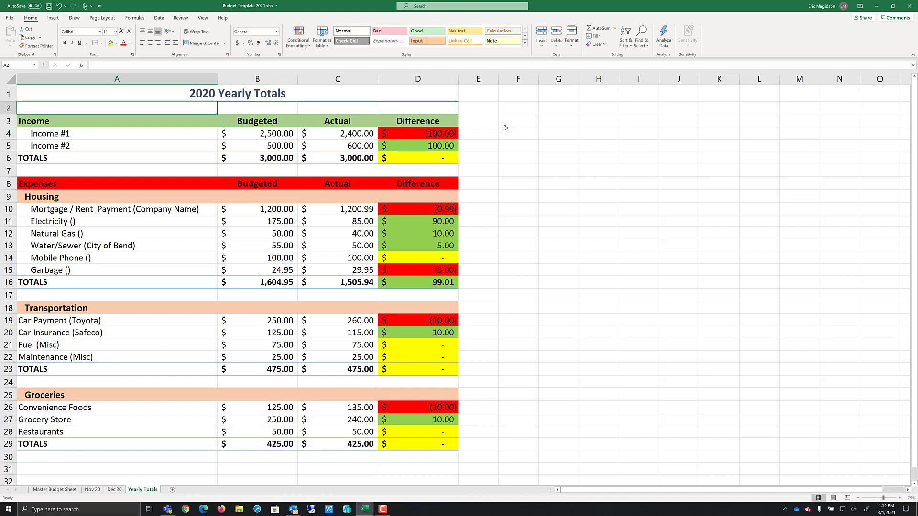
Set the budgeted Mortgage / Rent Payment in cell B10 of the Nov 20 sheet to 1,250
left_click(92, 490)
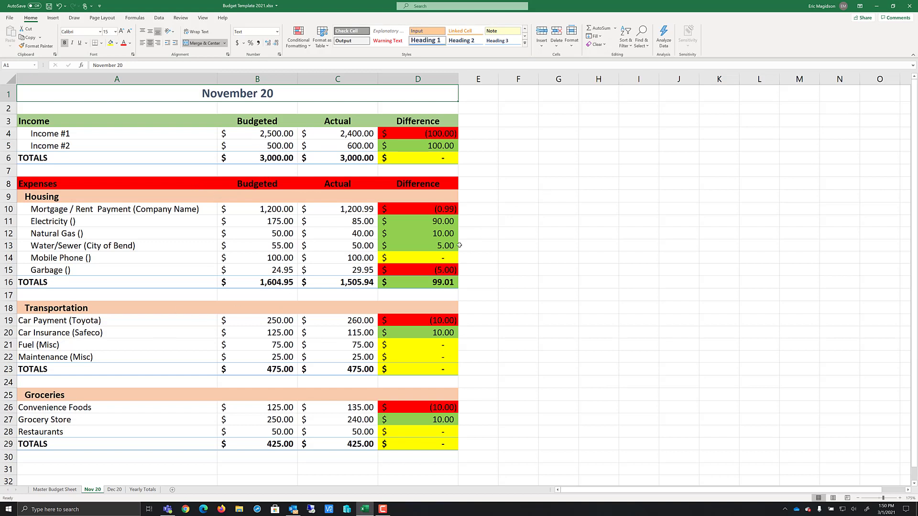
left_click(55, 490)
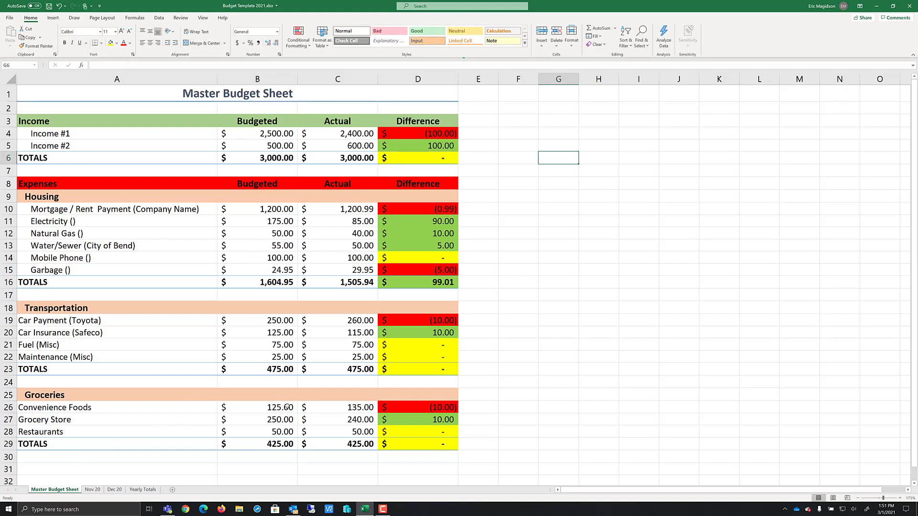
left_click(93, 489)
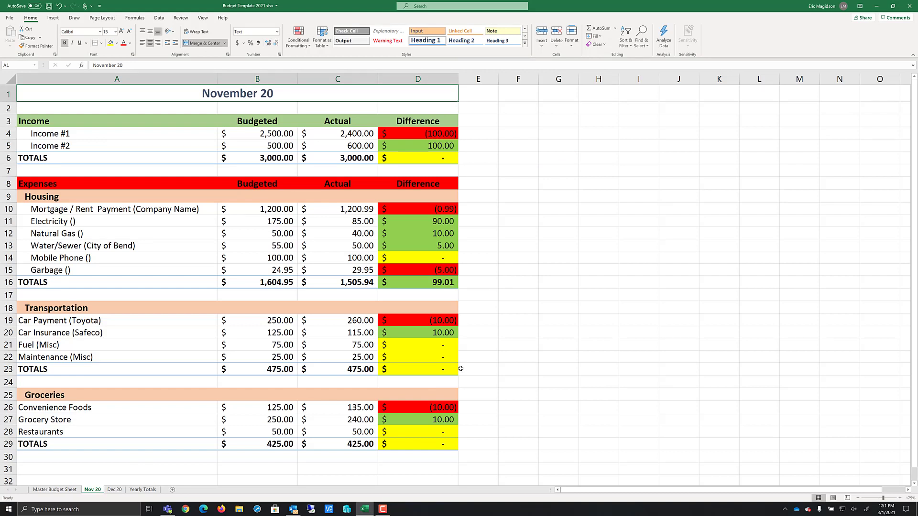
left_click(274, 209)
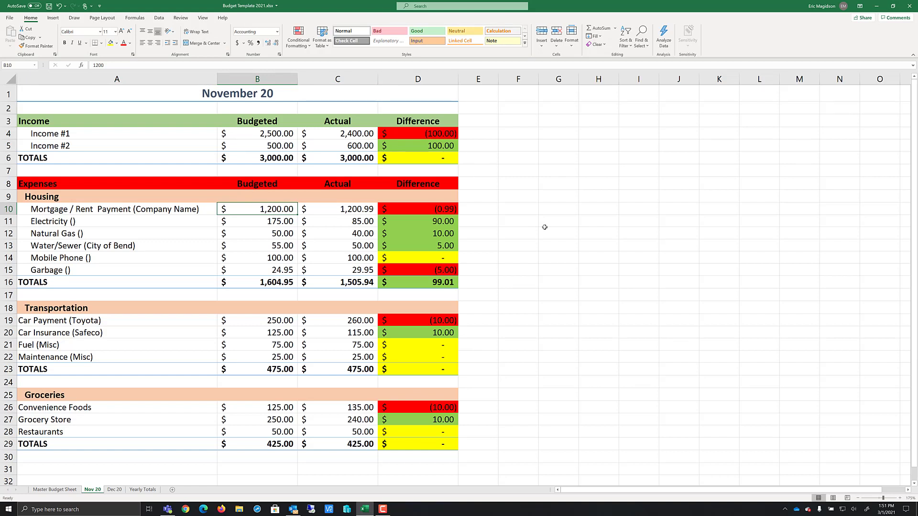
type("1,25")
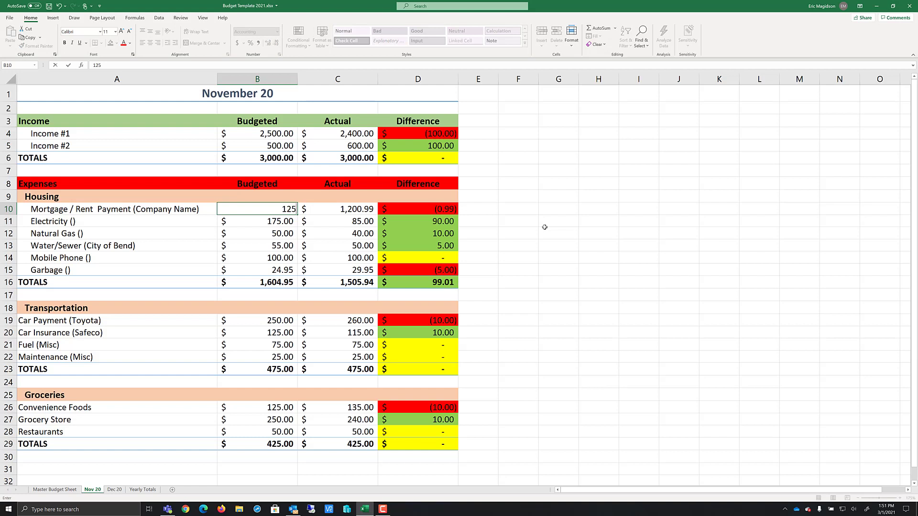
type("0")
key("Return")
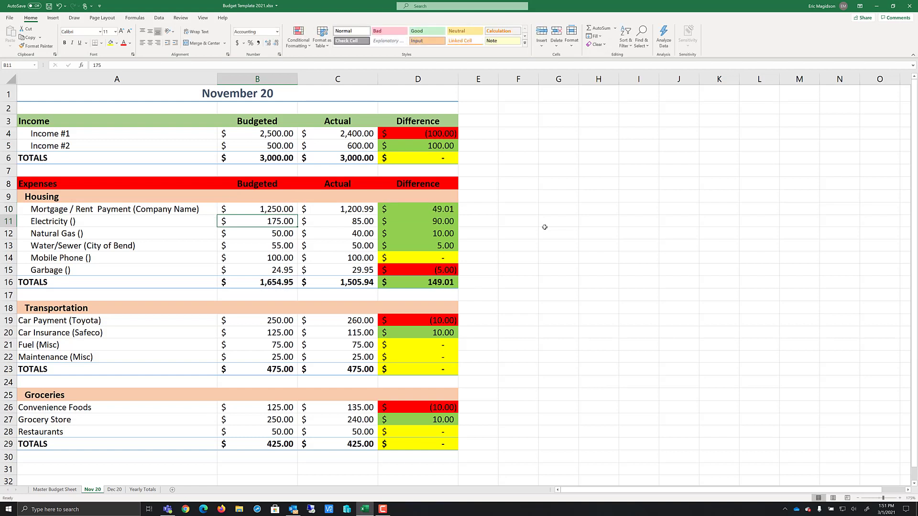
Compare the budgeted Mortgage / Rent Payment in cell B10 between the Nov 20 and Dec 20 sheets
left_click(292, 209)
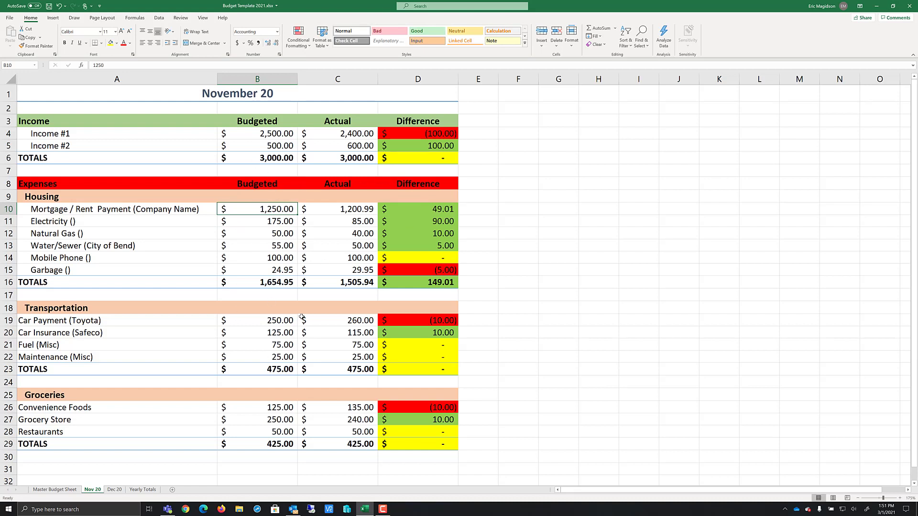
left_click(115, 490)
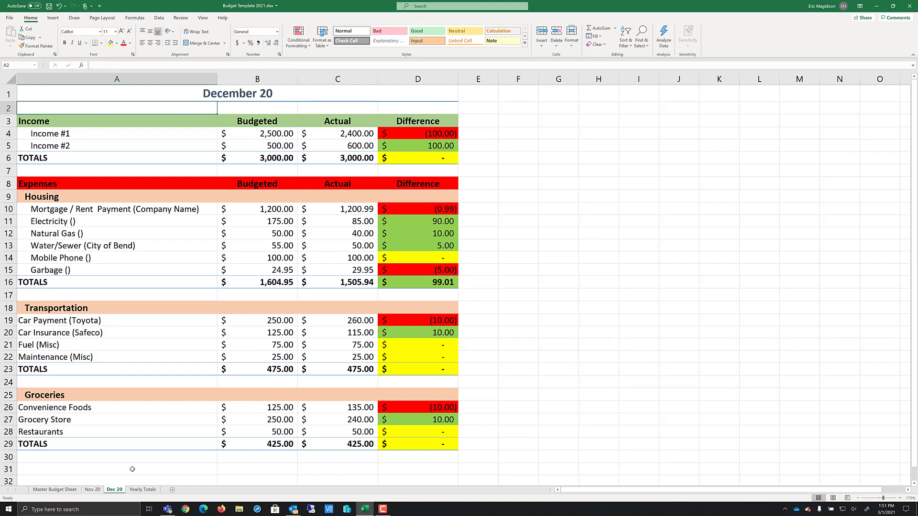
left_click(265, 212)
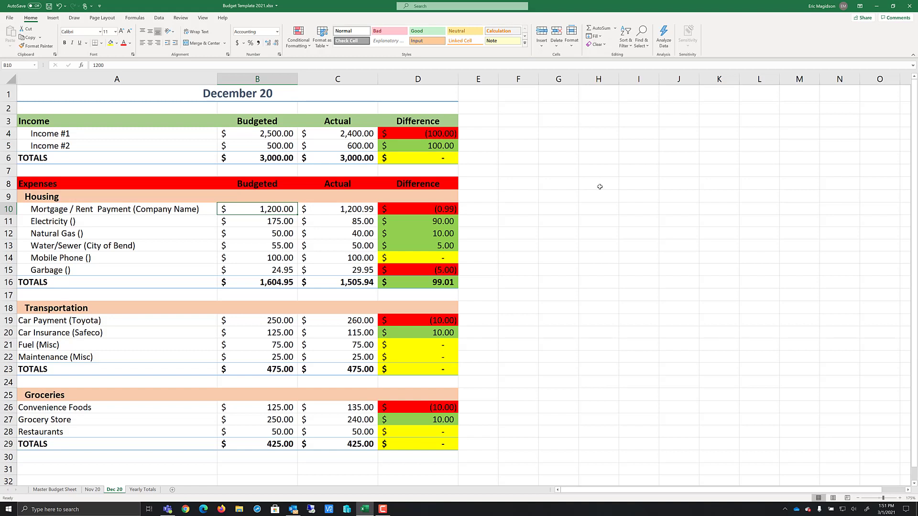
left_click(639, 213)
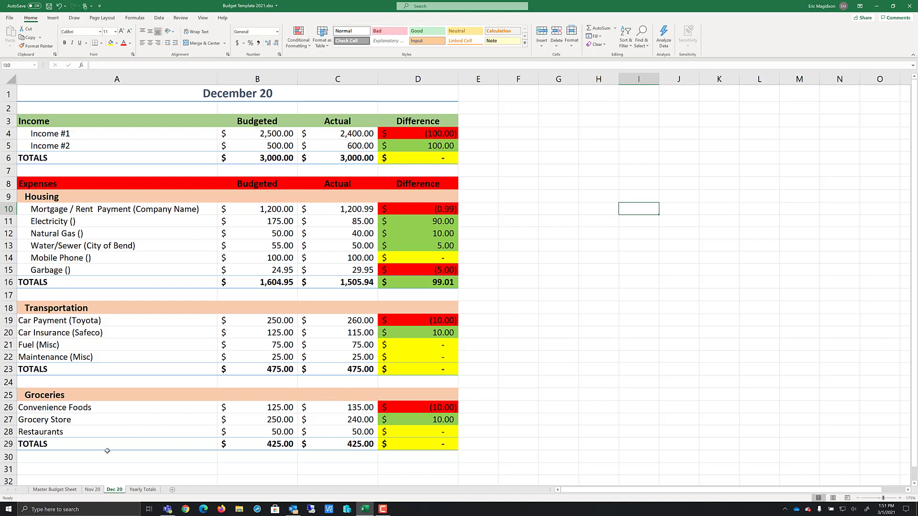
left_click(90, 491)
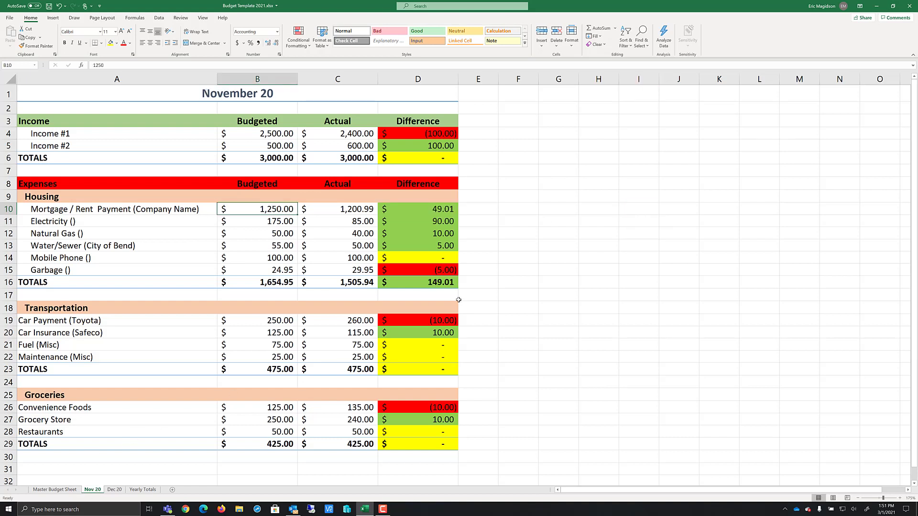
Set the budgeted Mortgage / Rent Payment in cell B10 of the Master Budget Sheet to 1,100
left_click(59, 490)
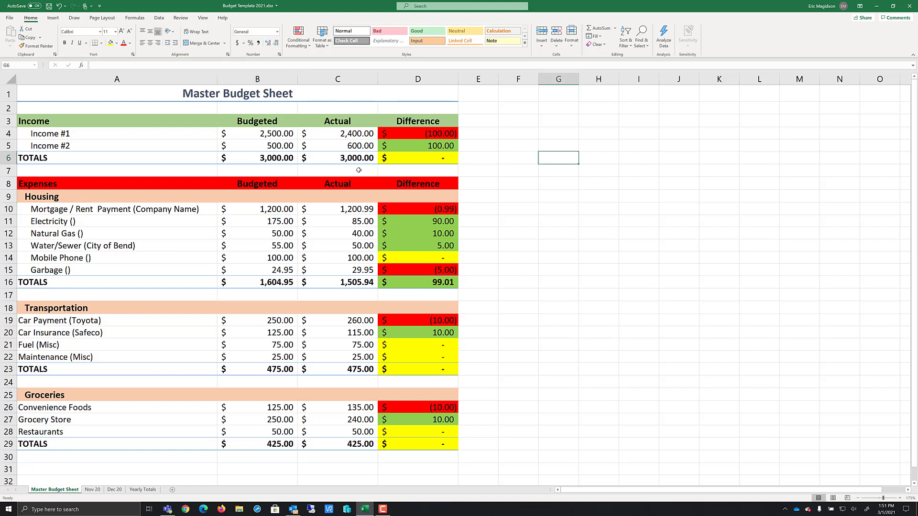
left_click(268, 212)
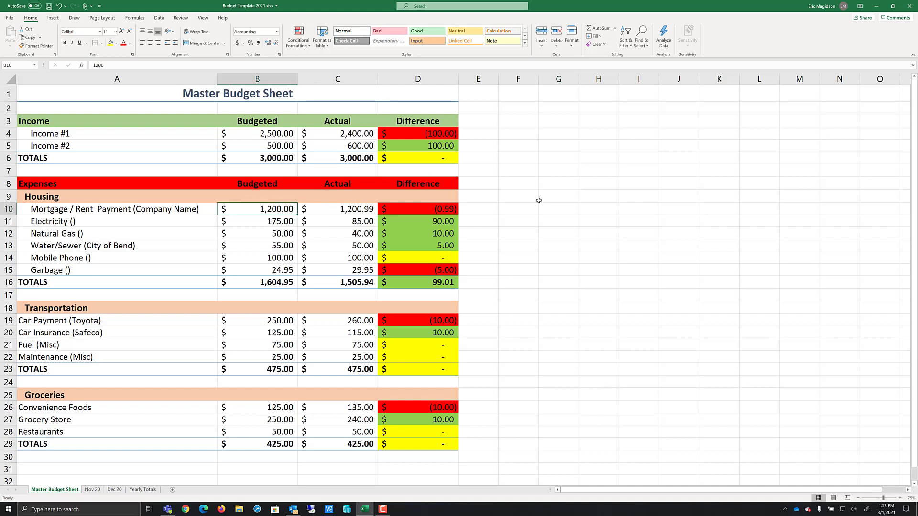
type("1")
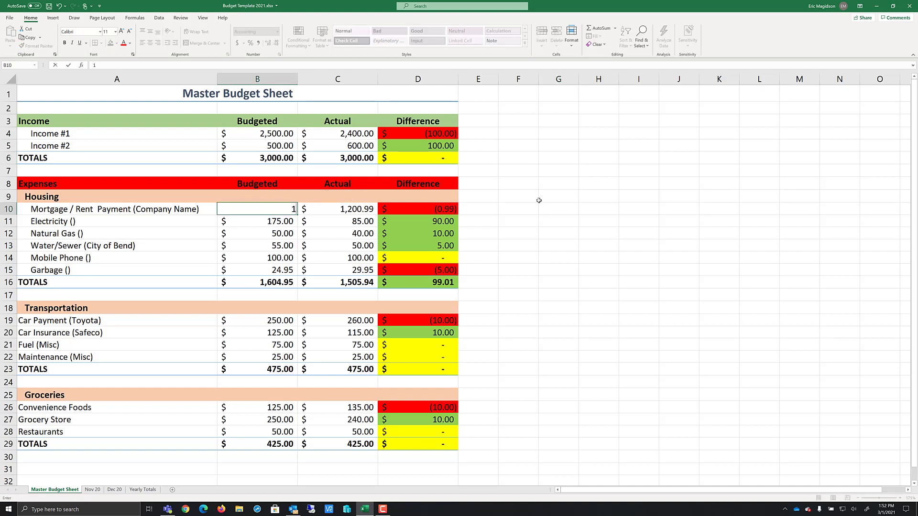
type(",100")
key("Return")
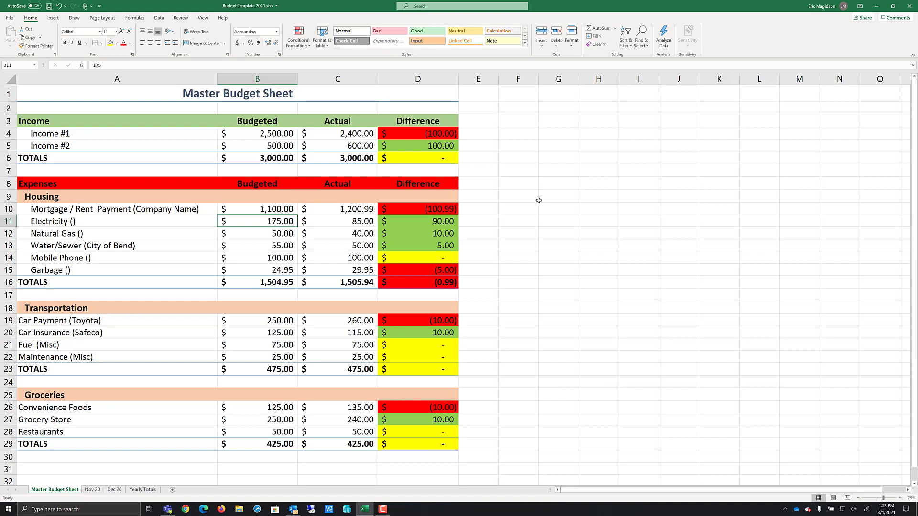
Restore the Master Budget Sheet's budgeted Mortgage / Rent Payment in cell B10 to 1,200
key("Up")
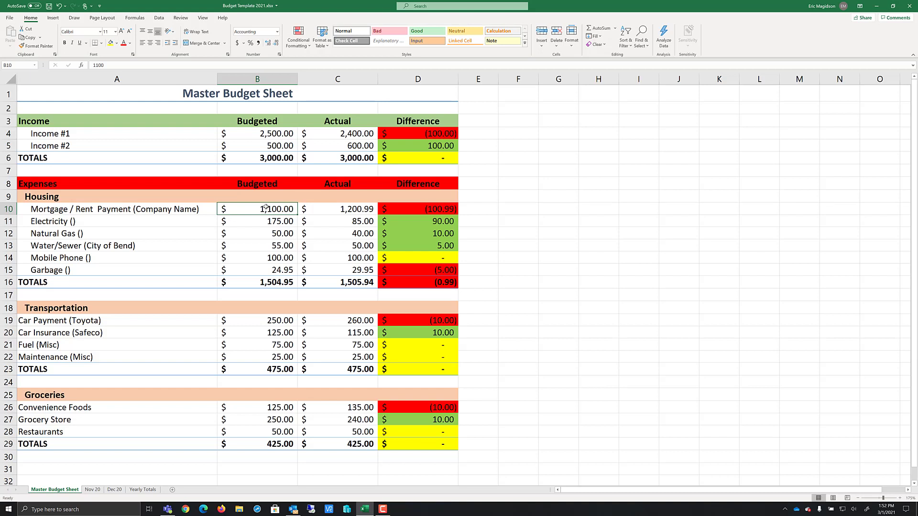
type("1,2")
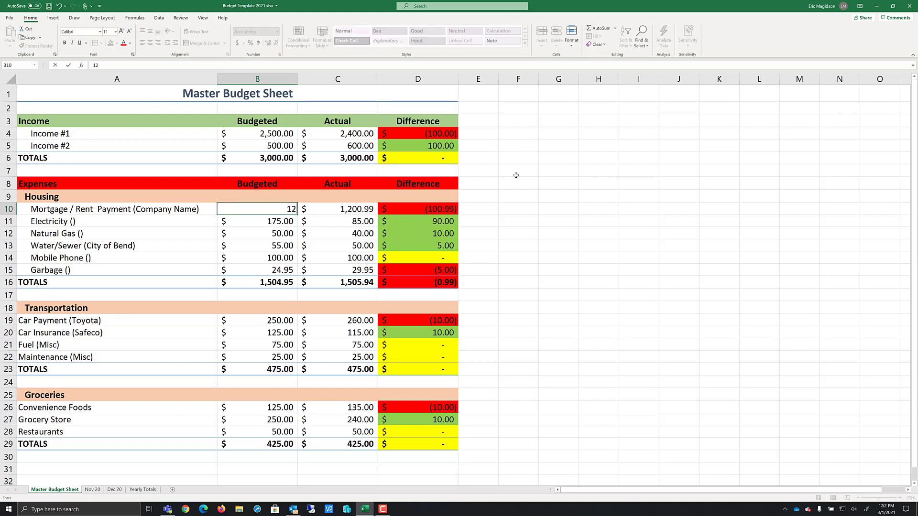
type("00")
key("Return")
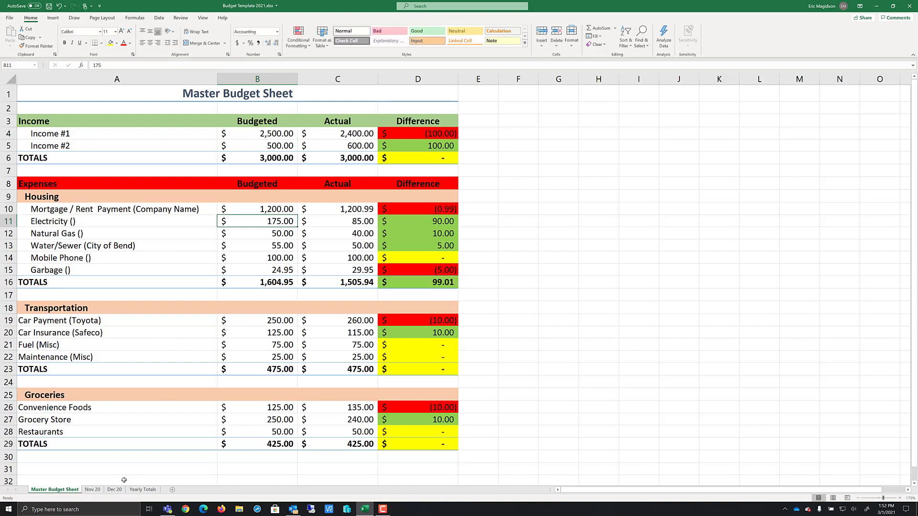
Link the budgeted Income #1 amount in cell B4 of the Nov 20 sheet to cell B4 of the Master Budget Sheet
left_click(93, 490)
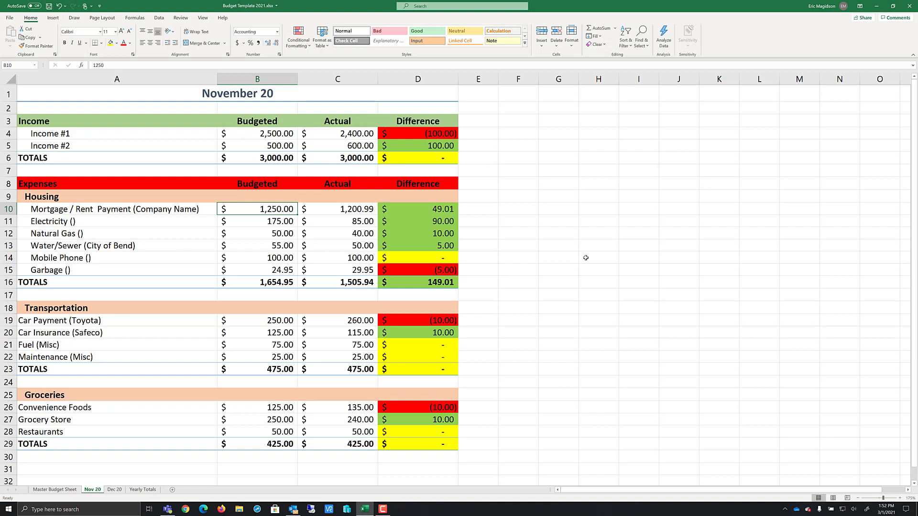
left_click(268, 134)
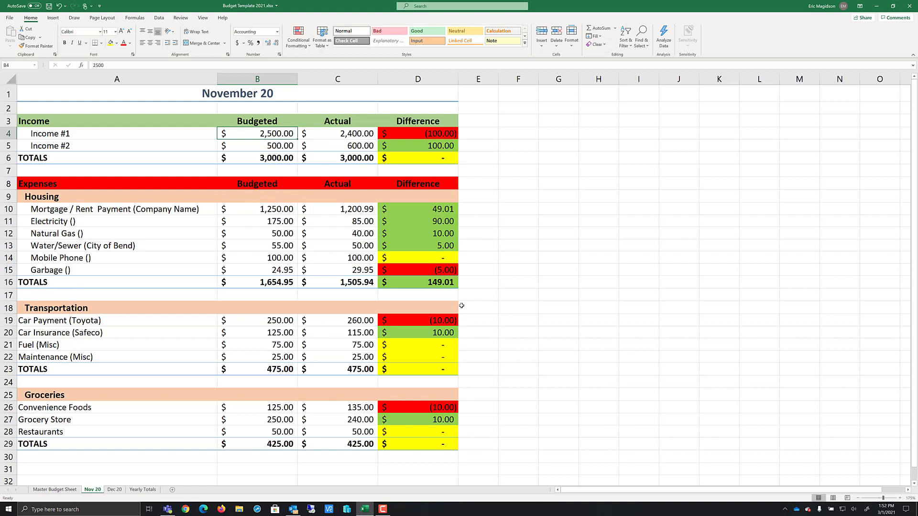
type("=")
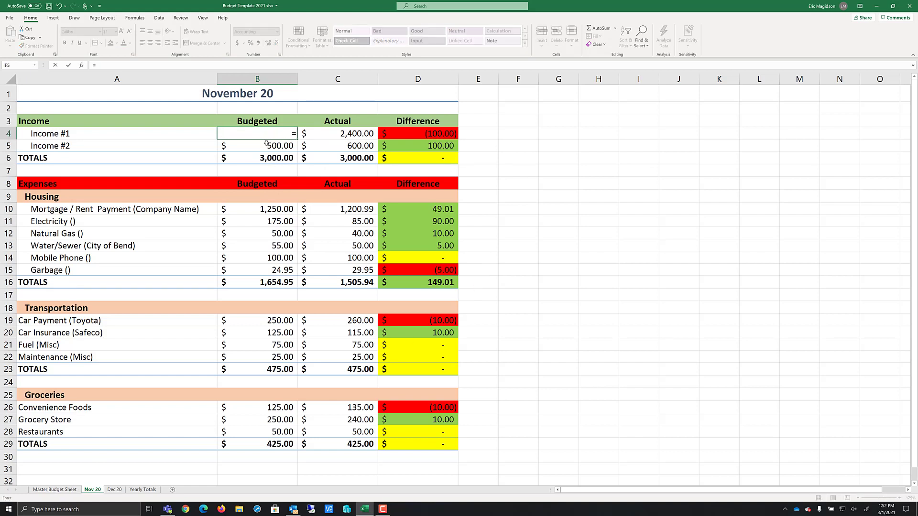
left_click(57, 490)
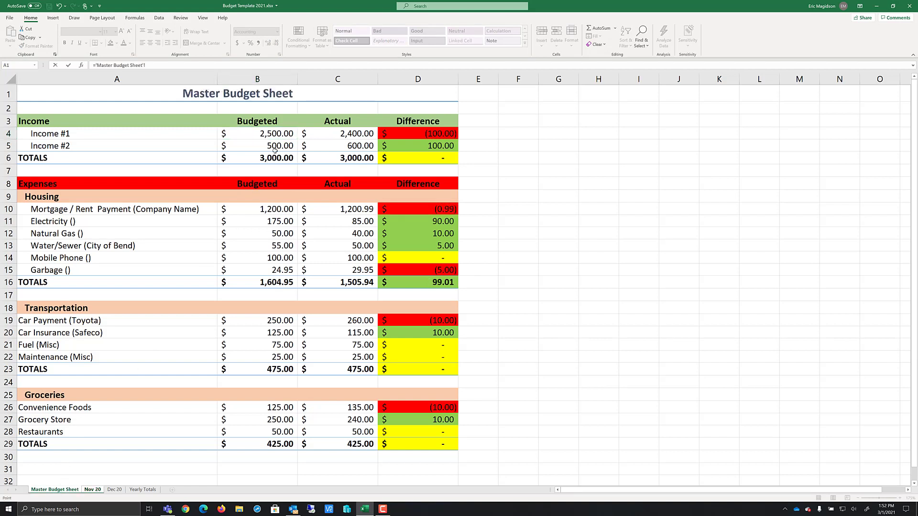
left_click(279, 134)
key("Return")
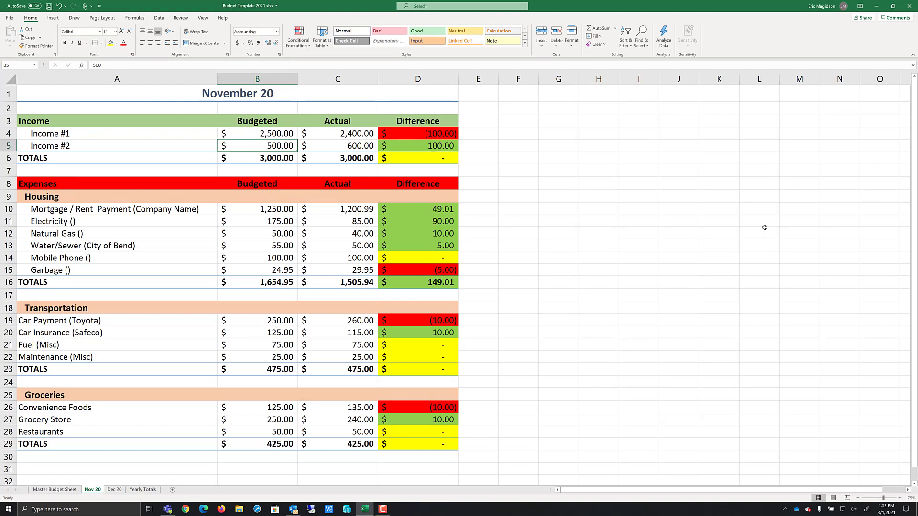
Show formulas on the Nov 20 sheet and copy the Income #1 link formula from B4 into the Income #2 budgeted cell B5
key("ctrl+grave")
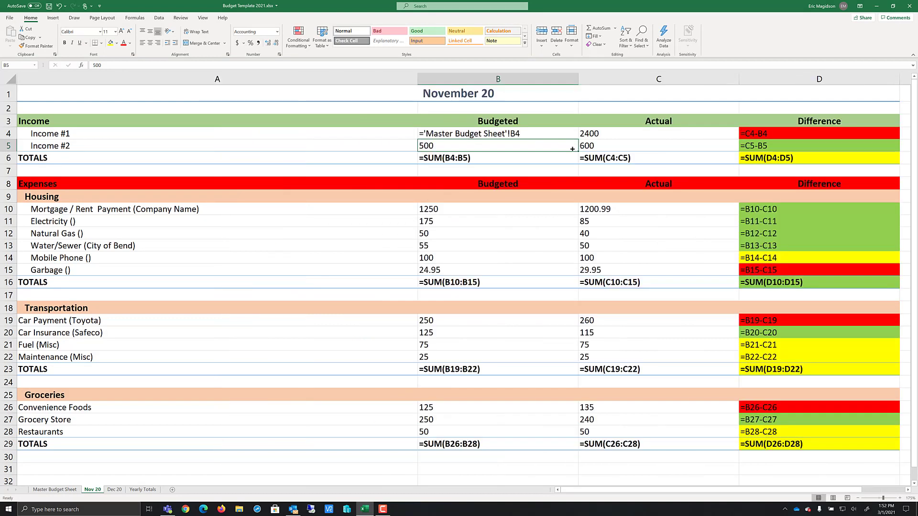
left_click(487, 134)
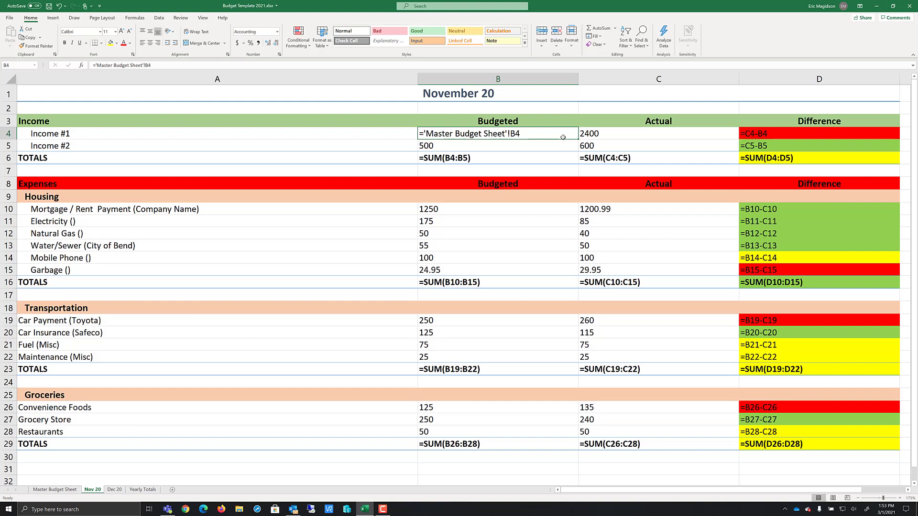
key("ctrl+c")
left_click(545, 147)
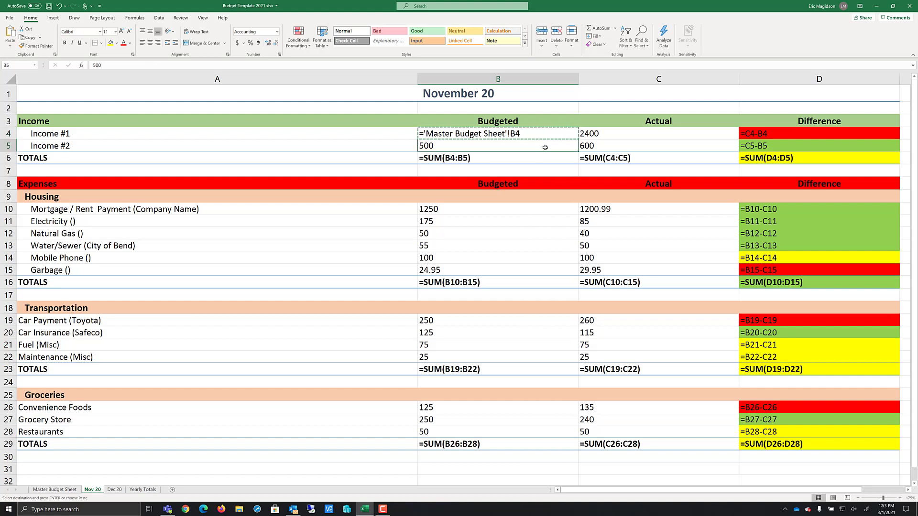
key("ctrl+v")
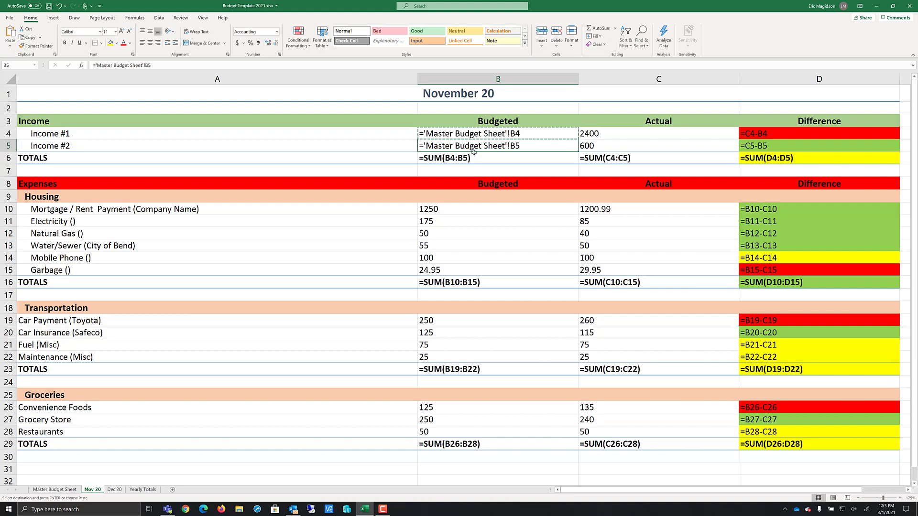
Paste the copied Master Budget Sheet link formula into the Housing budgeted cells B10:B15 and the Transportation budgeted cells B19:B22
left_click_drag(477, 209, 477, 270)
key("ctrl+v")
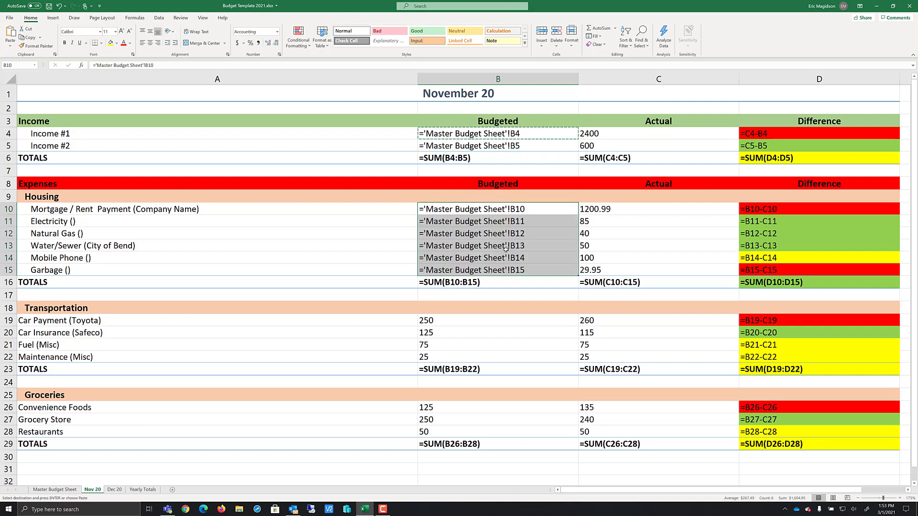
left_click_drag(472, 321, 472, 358)
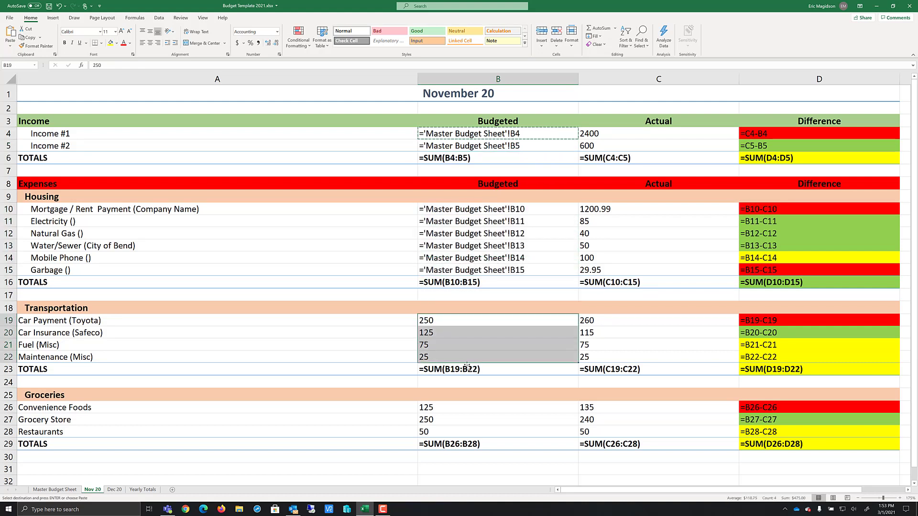
key("ctrl+v")
Paste the Master Budget Sheet link formula into the Groceries budgeted cells B26:B28 and end the copy operation
left_click(482, 408)
left_click_drag(482, 408, 482, 434)
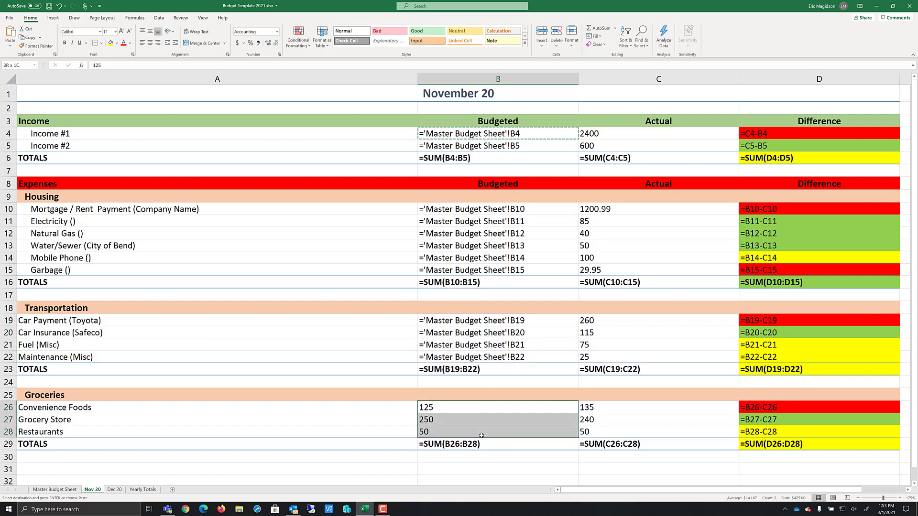
key("ctrl+v")
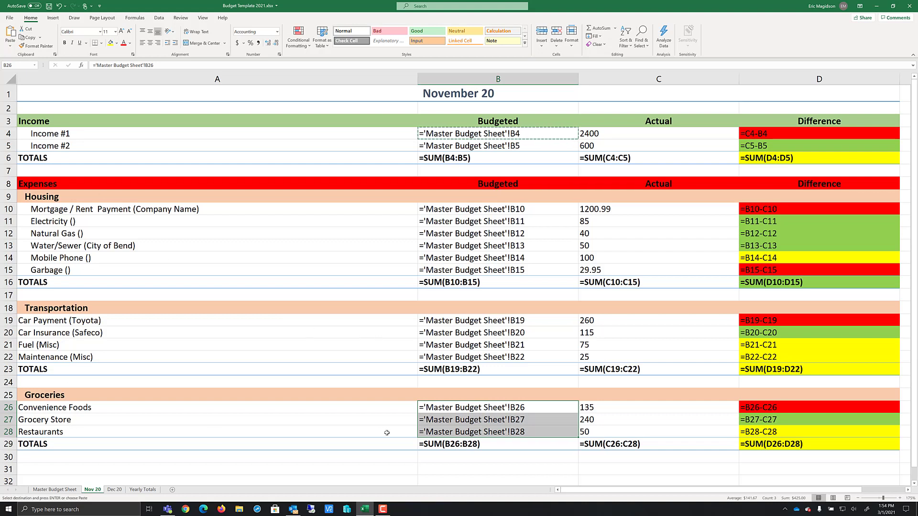
left_click(453, 469)
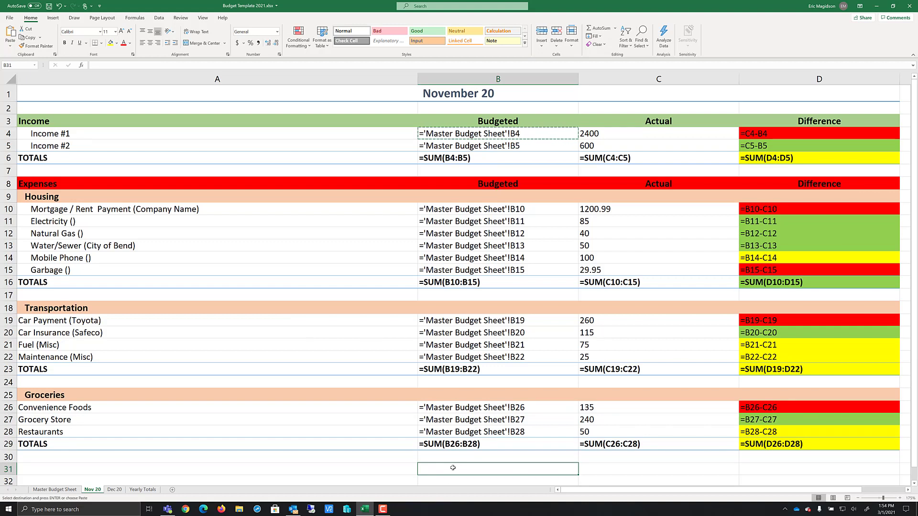
key("Escape")
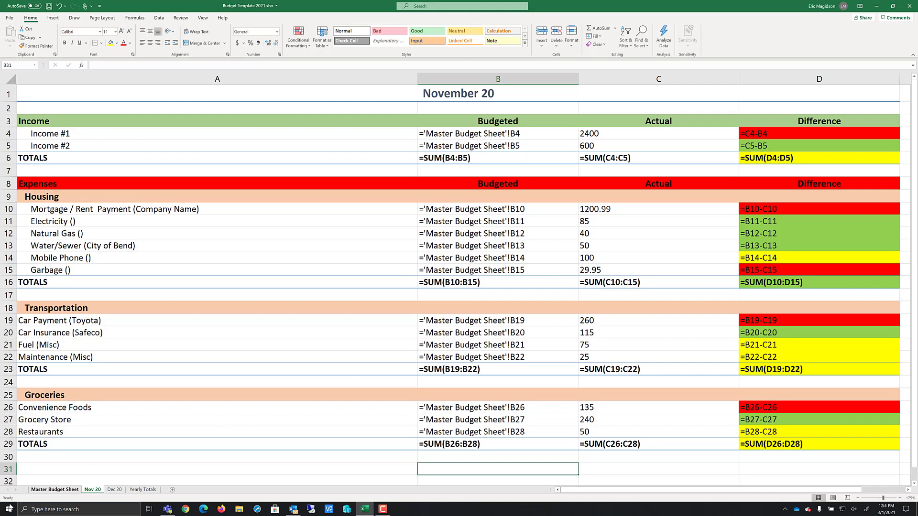
Link the budgeted Income #1 amount in cell B4 of the Dec 20 sheet to cell B4 of the Nov 20 sheet
left_click(55, 490)
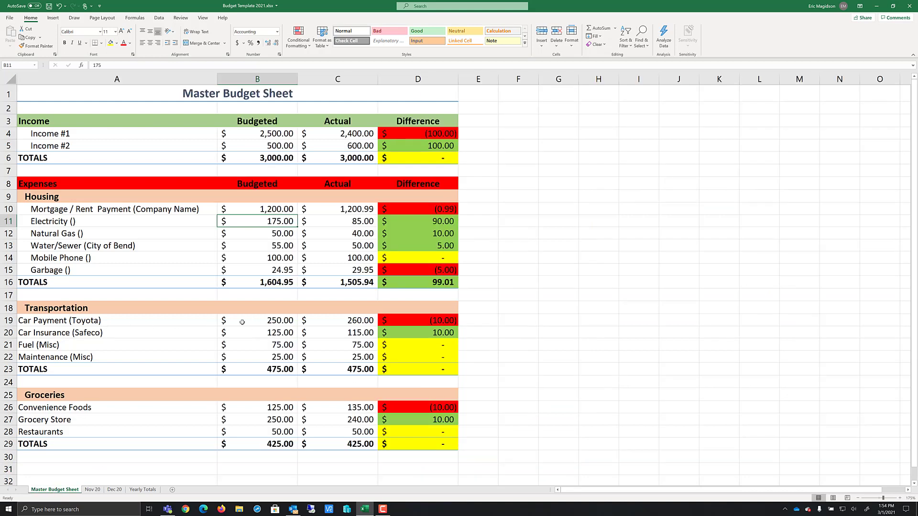
left_click(257, 321)
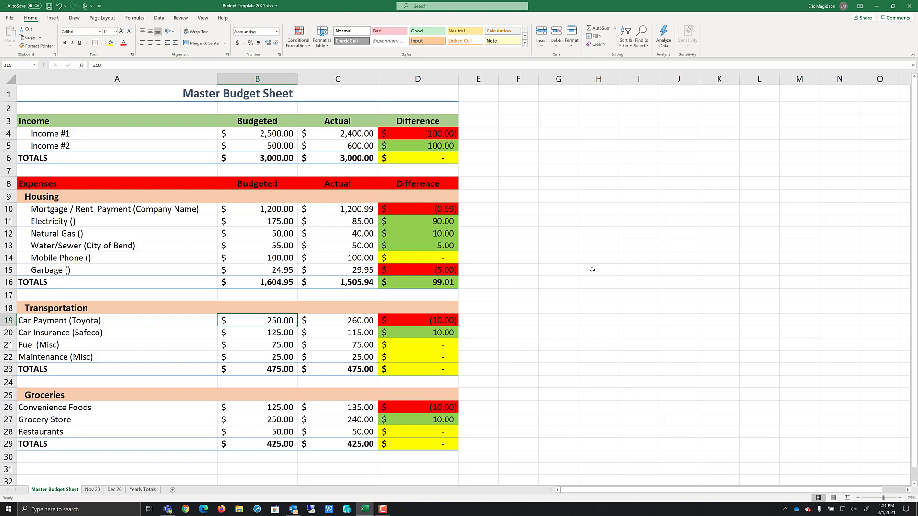
left_click(118, 491)
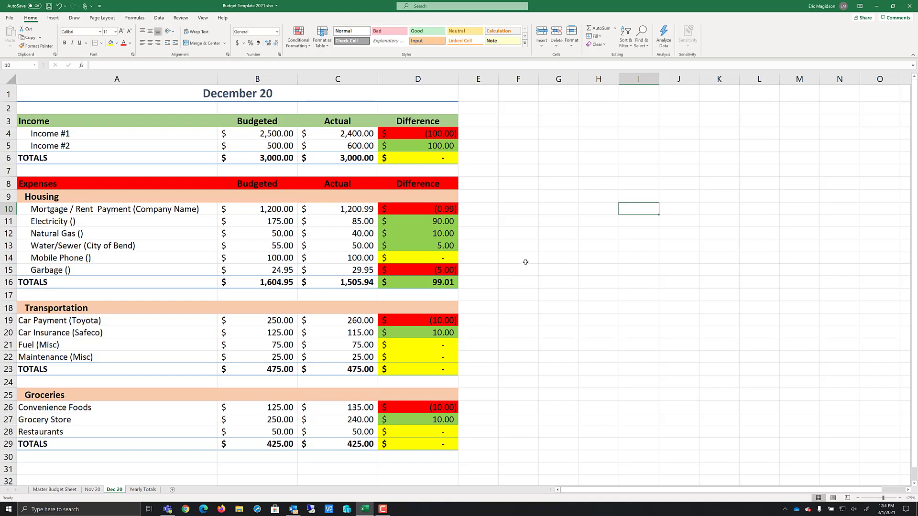
left_click(258, 134)
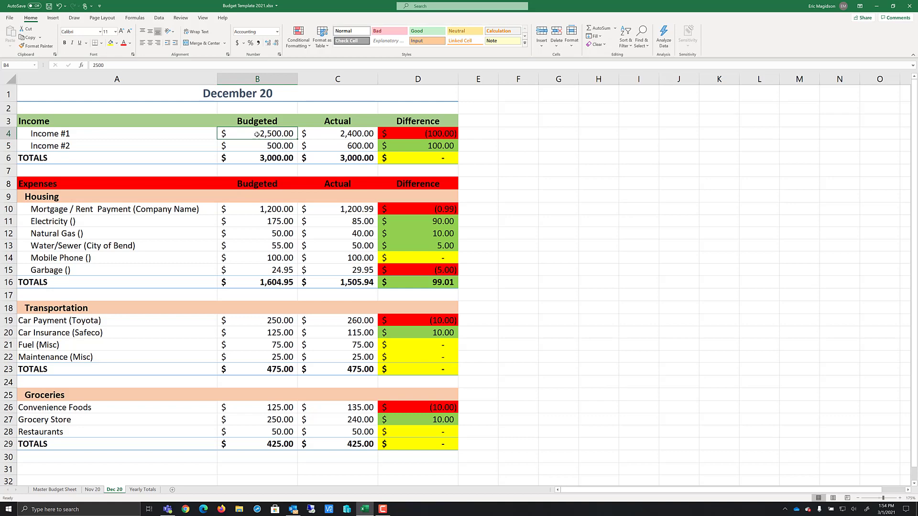
type("=")
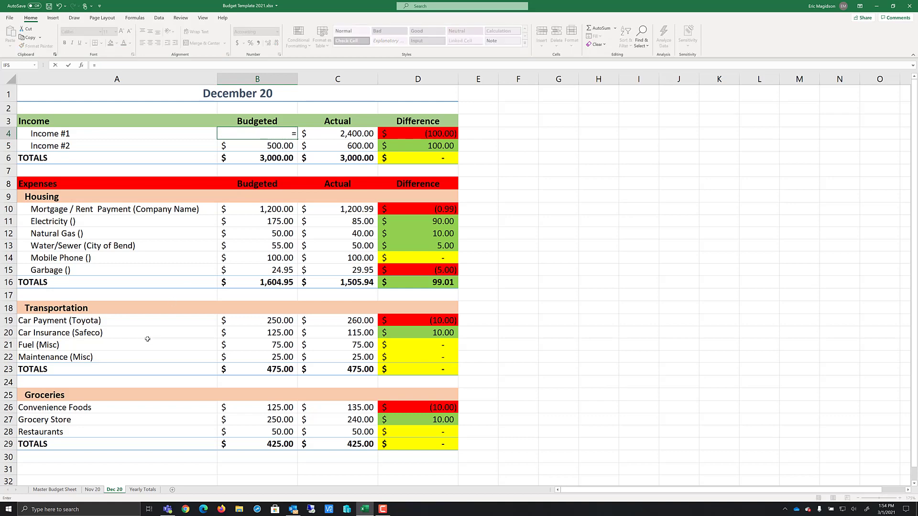
left_click(93, 490)
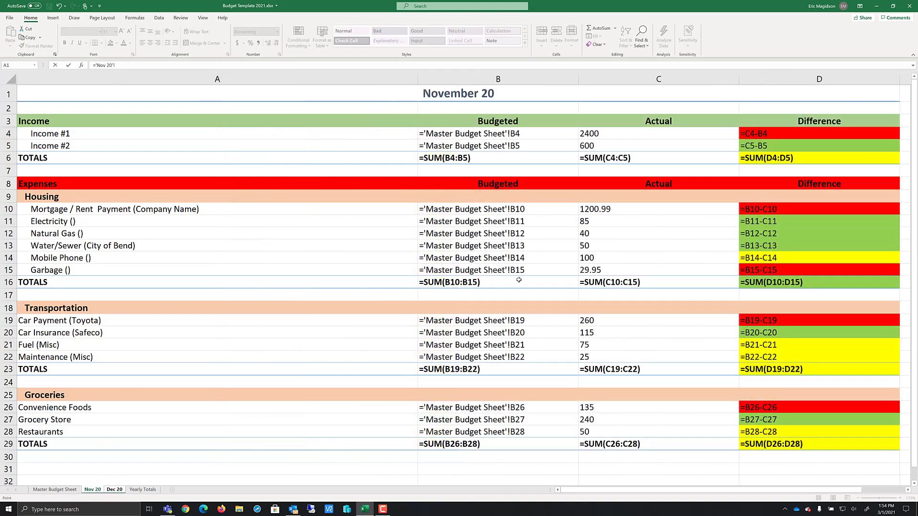
left_click(499, 135)
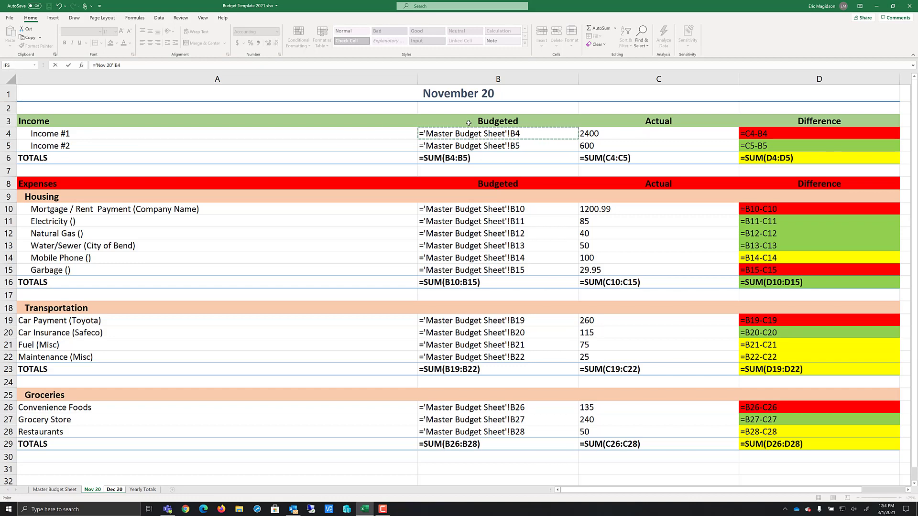
key("Return")
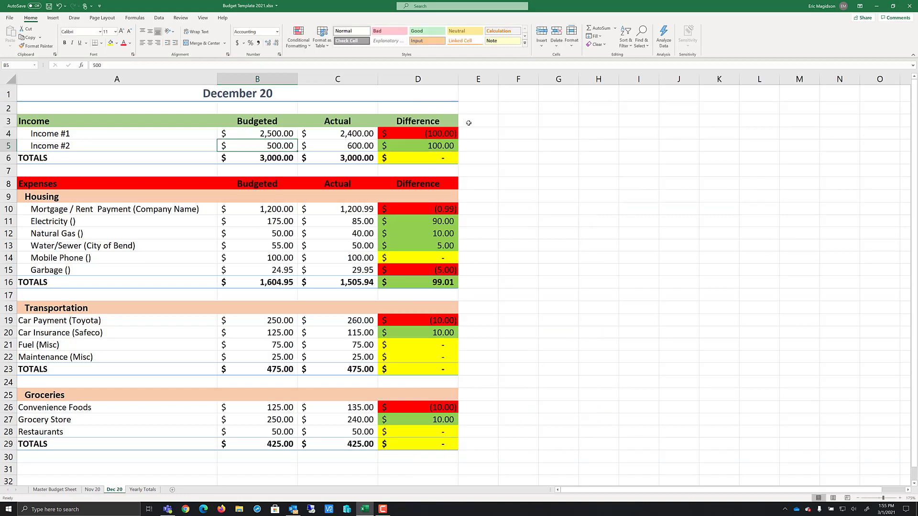
Show formulas on the Dec 20 sheet and copy the Nov 20 link formula from B4 into the Income #2 budgeted cell B5
left_click(92, 489)
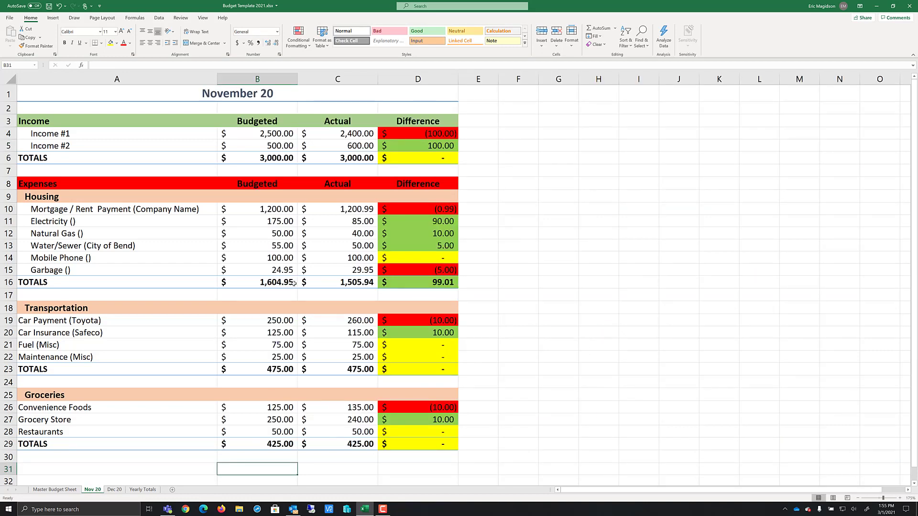
left_click(114, 489)
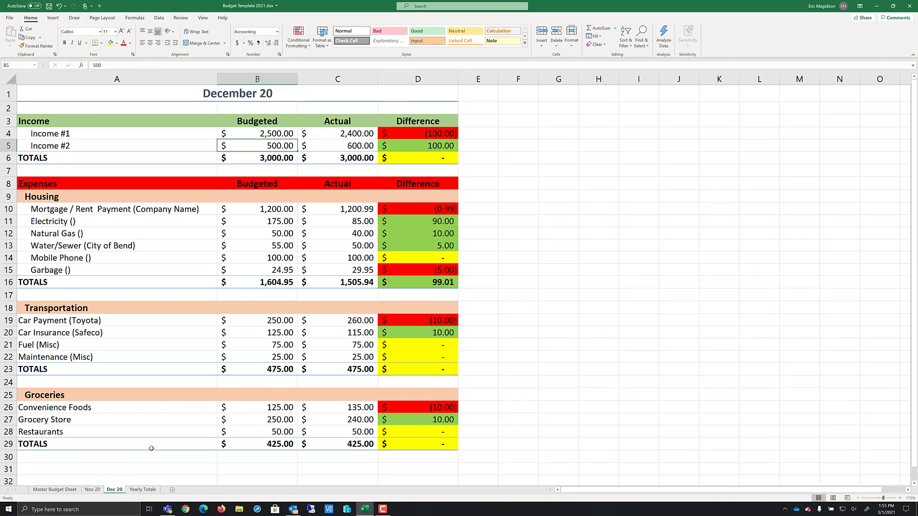
left_click(264, 135)
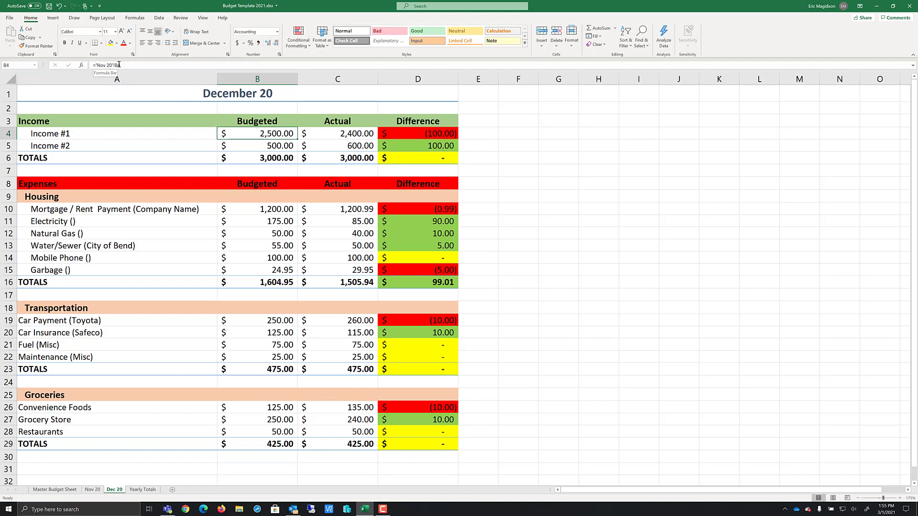
key("ctrl+grave")
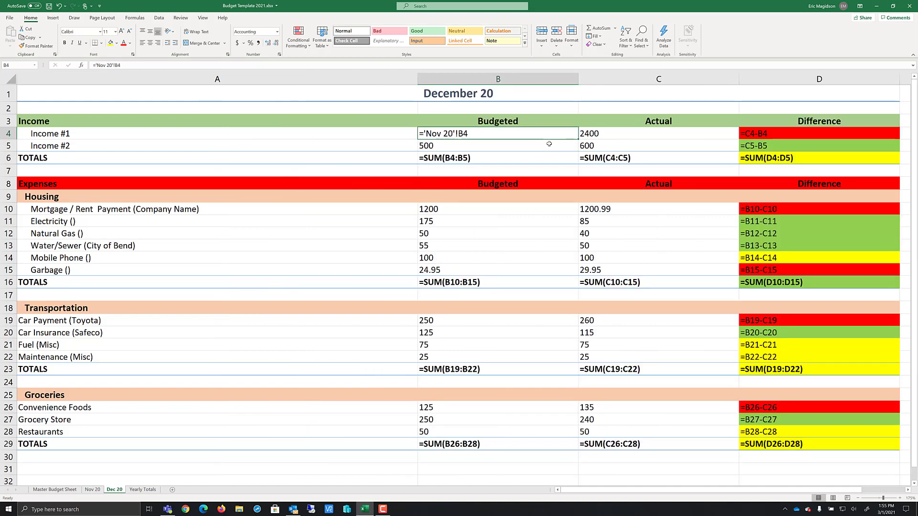
key("ctrl+c")
left_click(523, 146)
key("ctrl+v")
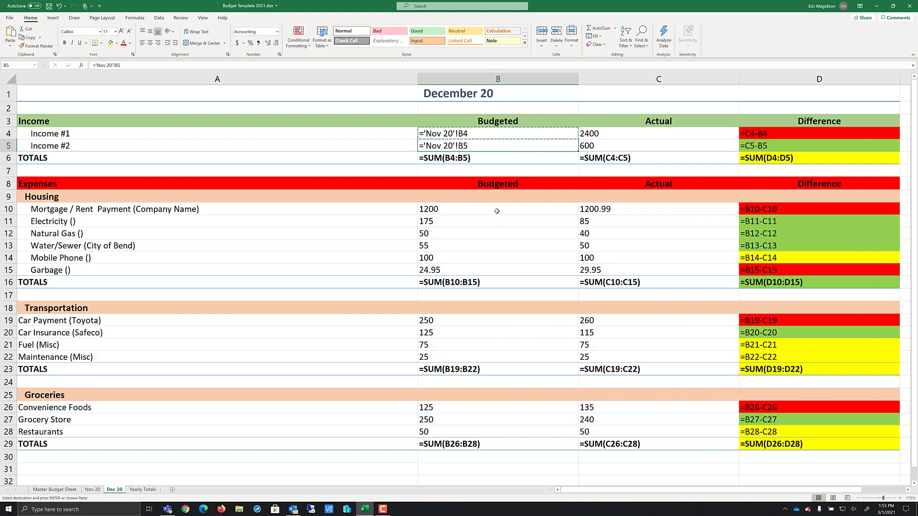
Paste the copied Nov 20 link formula into the Housing budgeted cells B10:B15 and the Transportation budgeted cells B19:B22
left_click_drag(497, 211, 492, 271)
key("ctrl+v")
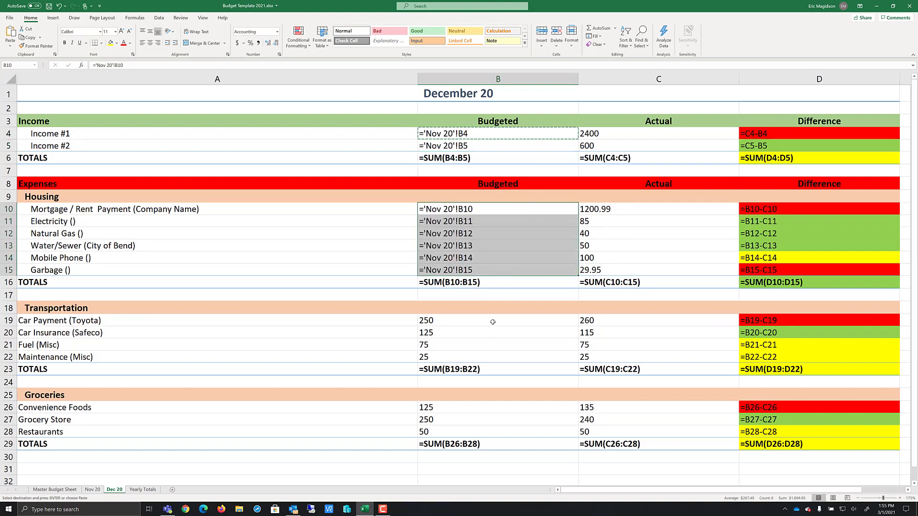
left_click_drag(495, 321, 493, 360)
left_click_drag(488, 320, 489, 355)
key("ctrl+v")
Paste the Nov 20 link formula into the Groceries budgeted cells B26:B28 of the Dec 20 sheet and end the copy operation
left_click_drag(492, 406, 490, 437)
key("ctrl+v")
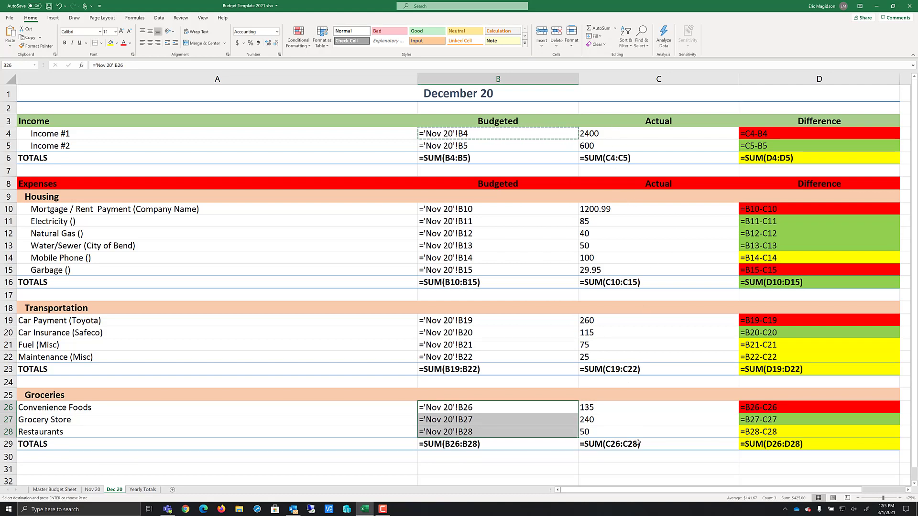
left_click(487, 473)
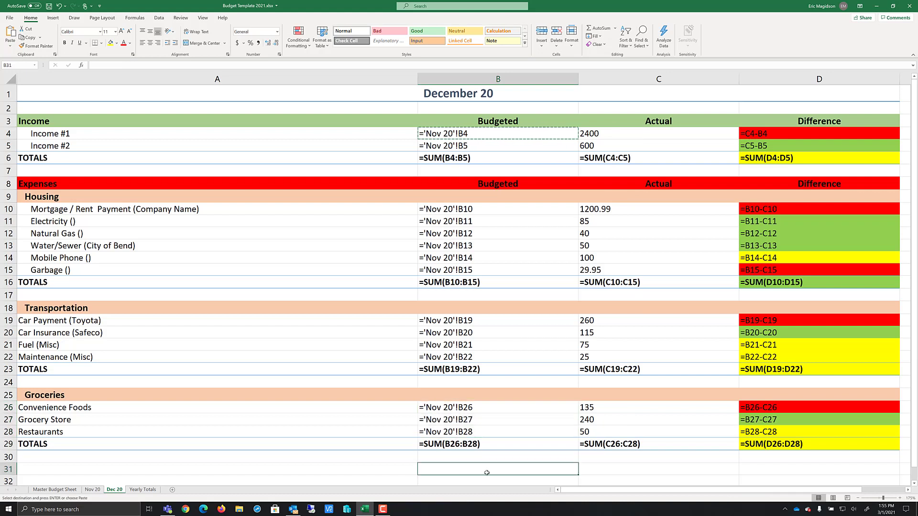
key("Escape")
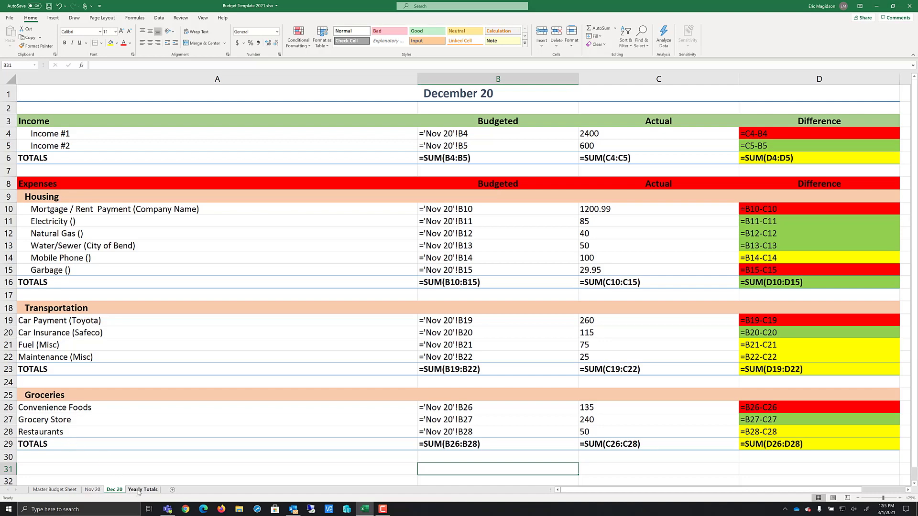
Set the budgeted Mortgage / Rent Payment in cell B10 of the Nov 20 sheet to 1250
left_click(93, 490)
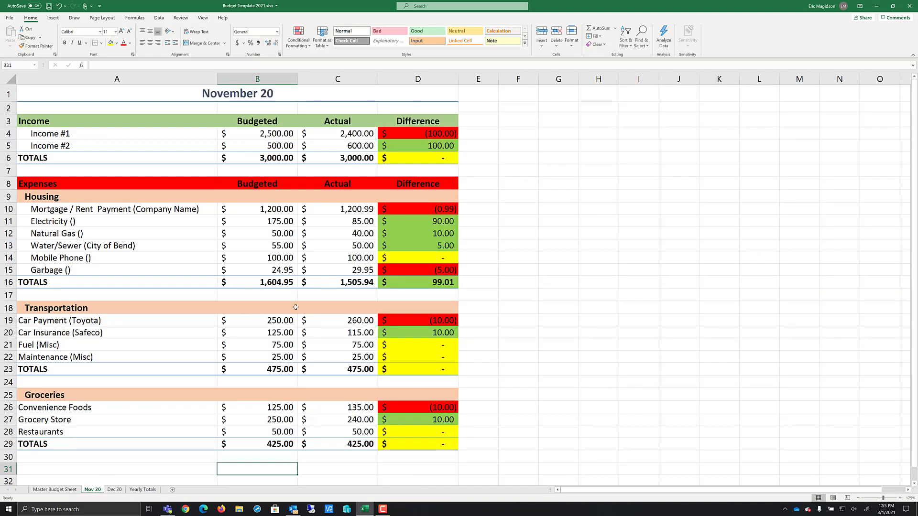
left_click(270, 211)
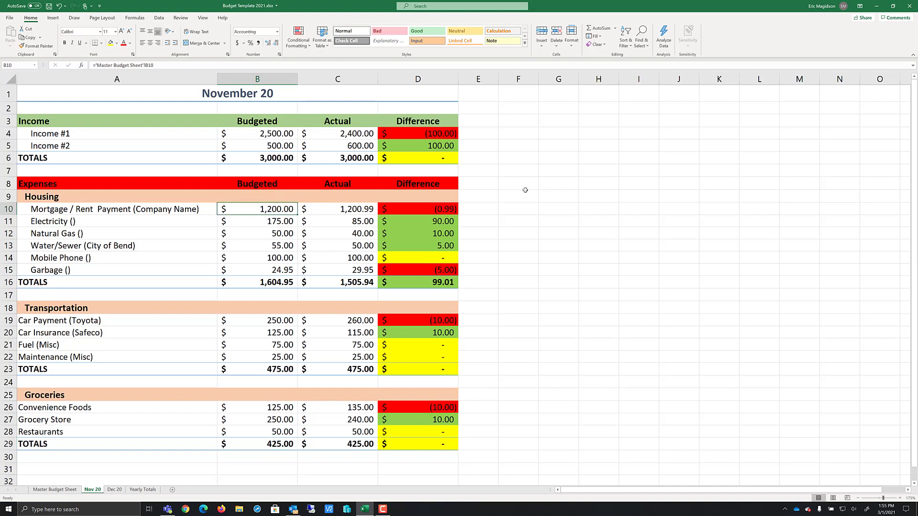
type("1250")
key("Return")
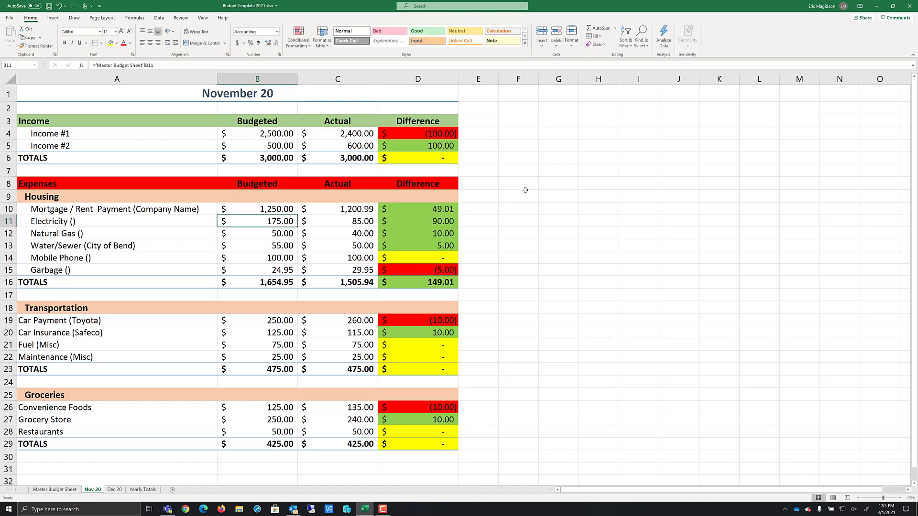
Switch the Dec 20 sheet from formulas back to values and compare its budgeted Mortgage / Rent Payment with the Nov 20 sheet
left_click(114, 490)
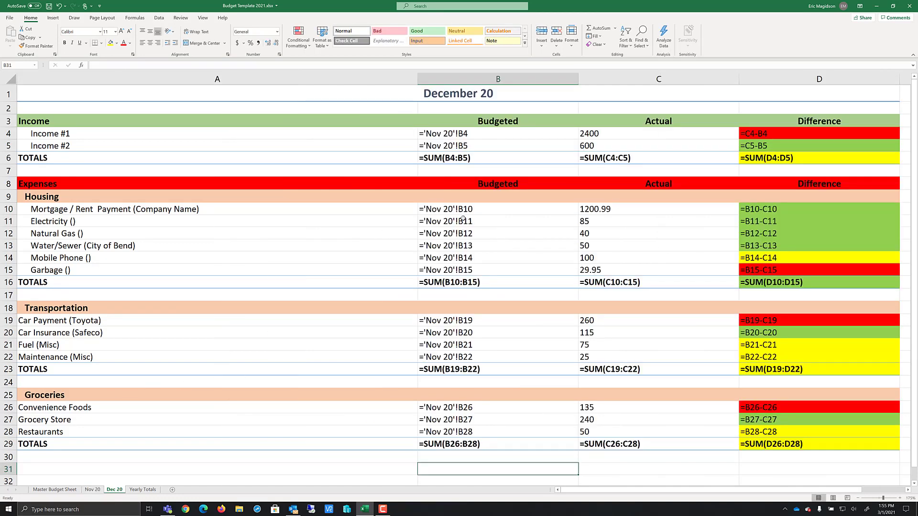
key("ctrl+grave")
left_click(287, 207)
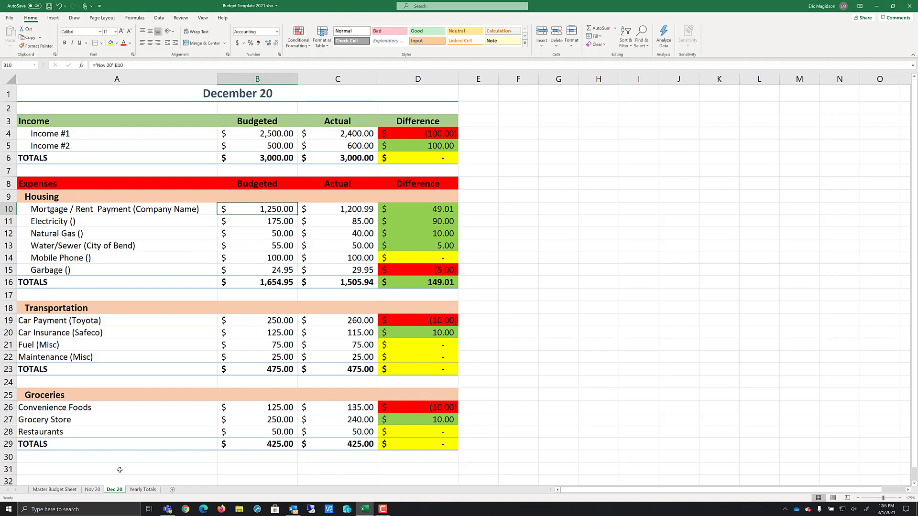
left_click(96, 492)
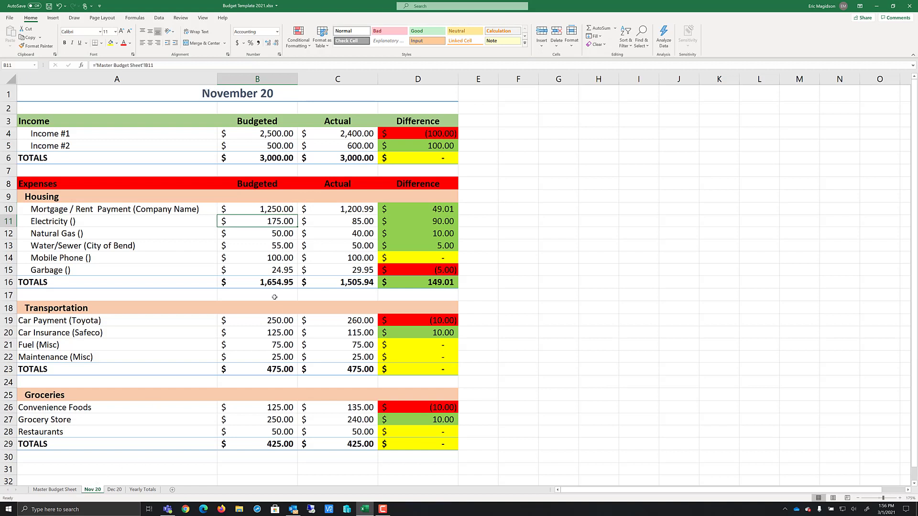
left_click(114, 490)
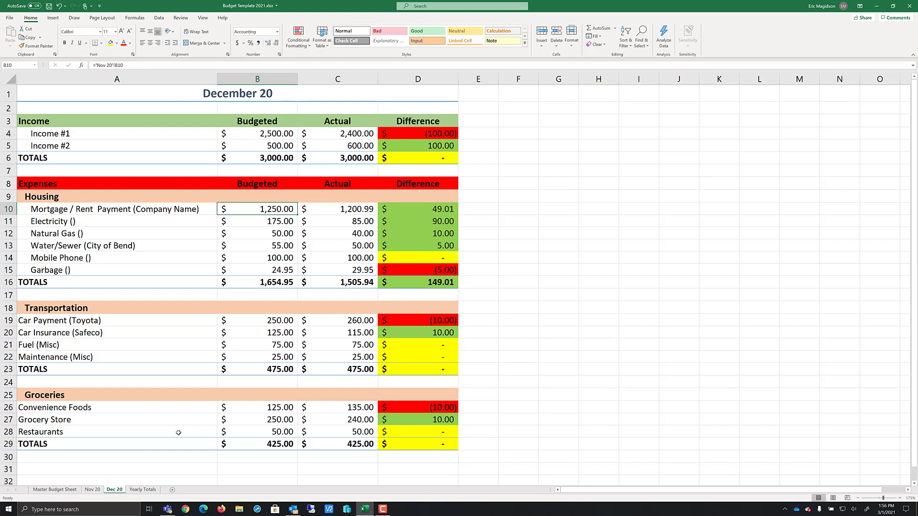
Look over the budgeted amounts on the Yearly Totals sheet and return to the area below Groceries on the Master Budget Sheet
left_click(143, 490)
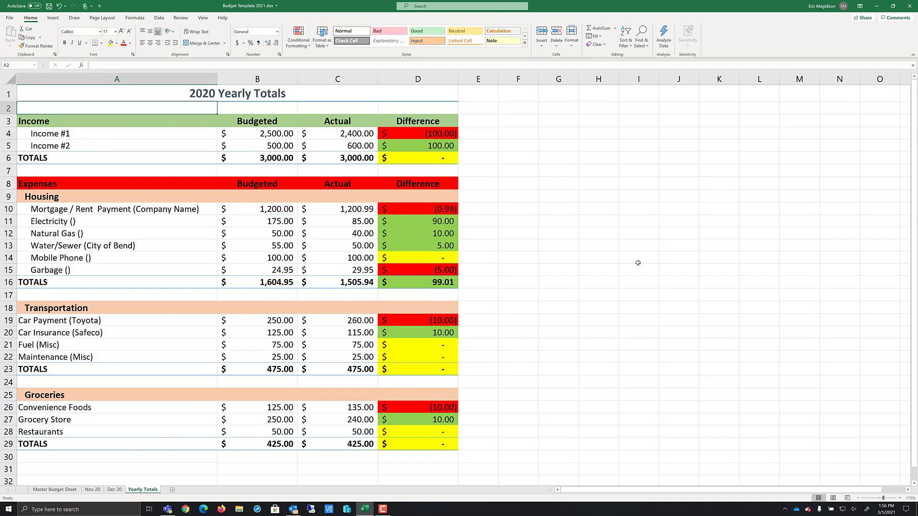
left_click(268, 222)
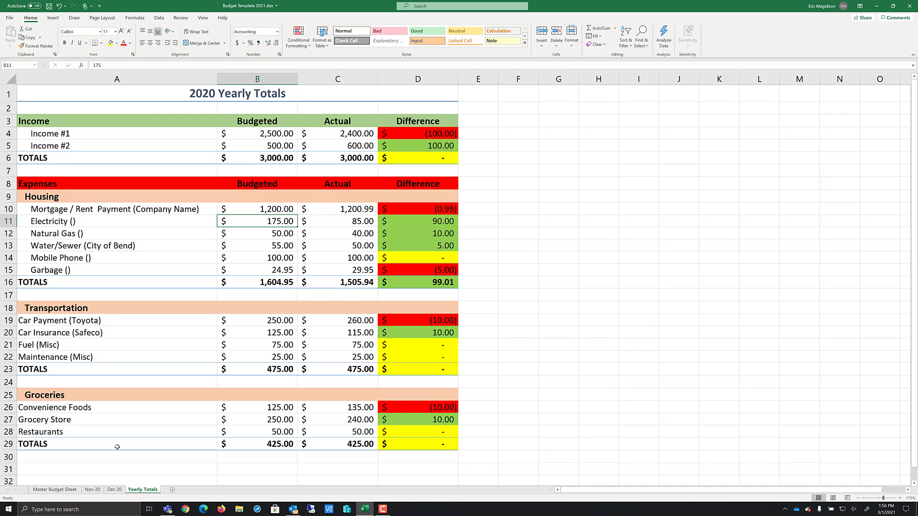
left_click(54, 489)
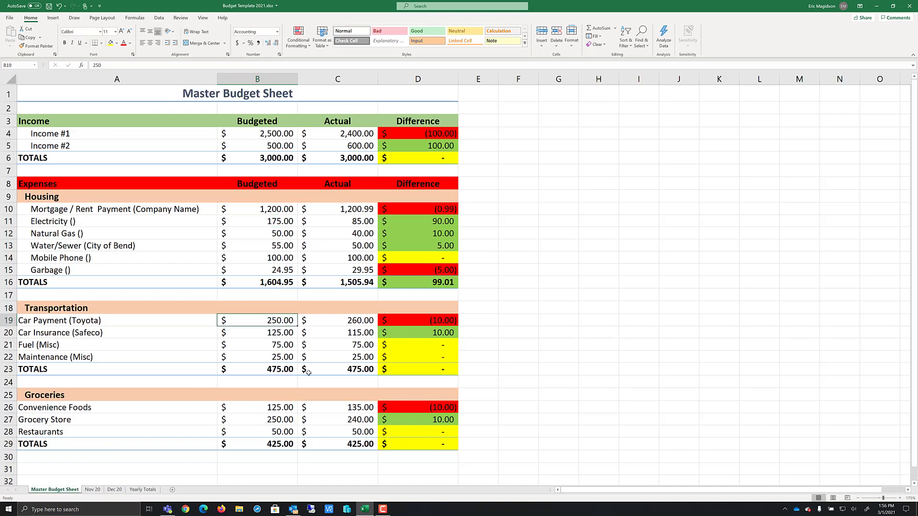
scroll(570, 277, "down", 1)
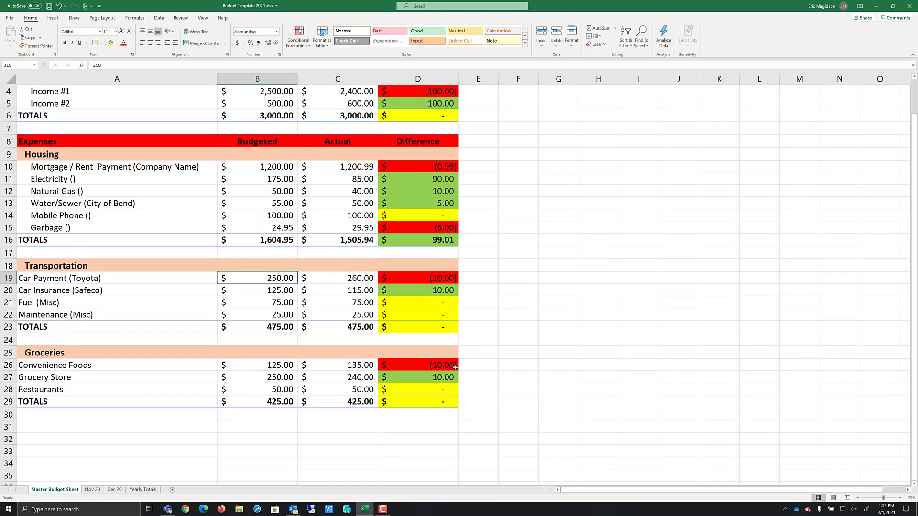
left_click(108, 425)
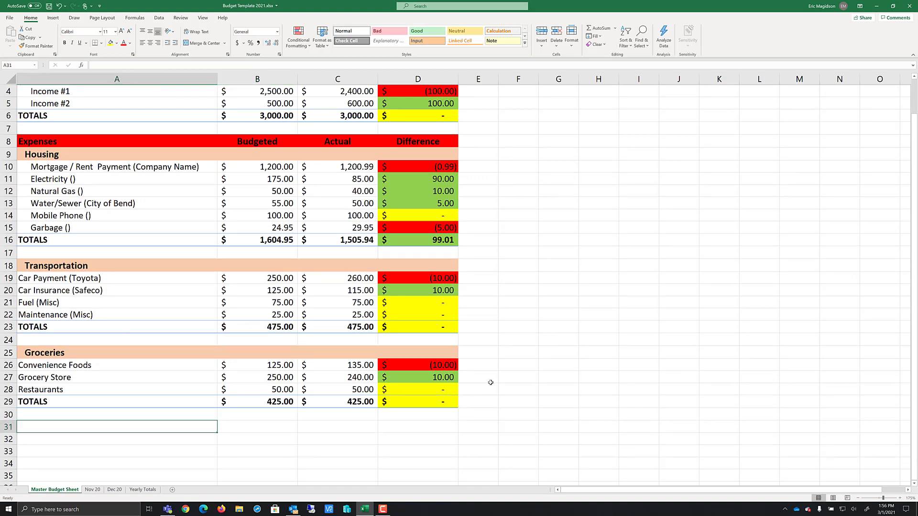
type("End")
key("BackSpace")
key("BackSpace")
key("BackSpace")
key("BackSpace")
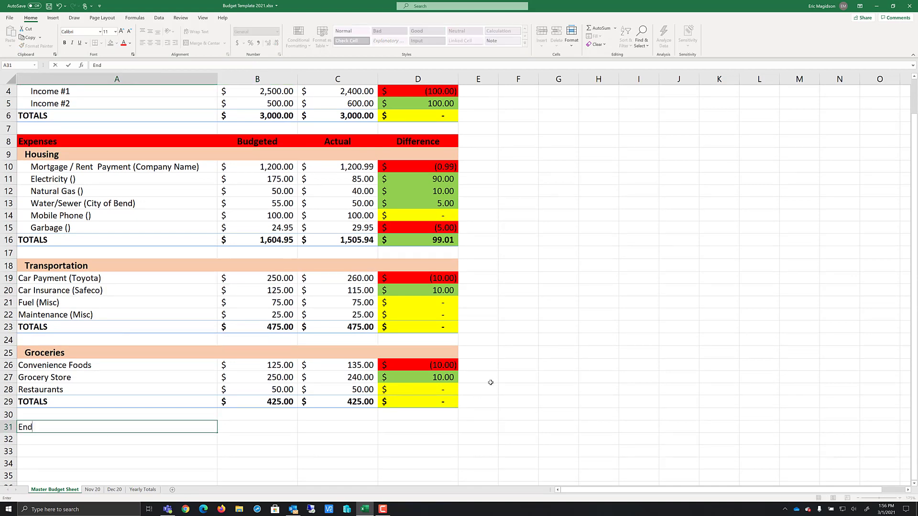
Enter the label "End of Month Total" in cell C31 of the Master Budget Sheet
left_click(348, 425)
type("End of ")
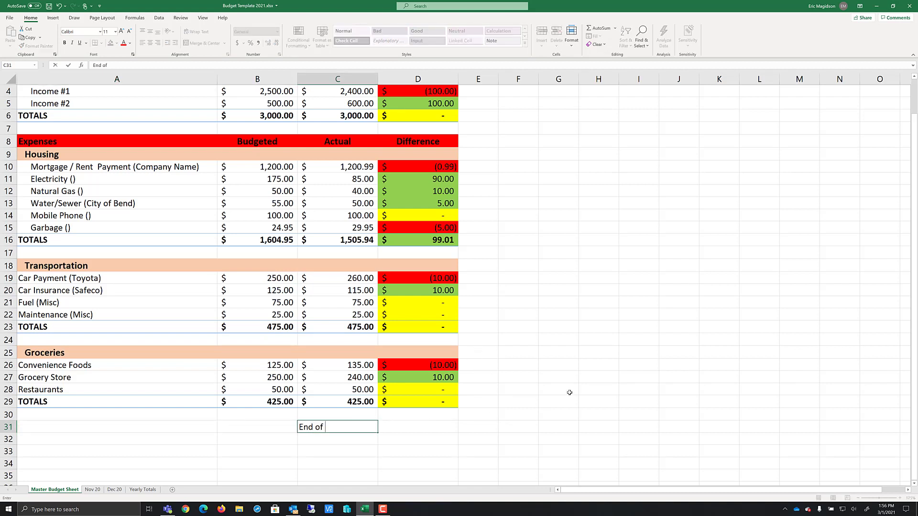
type("Month Total")
key("Return")
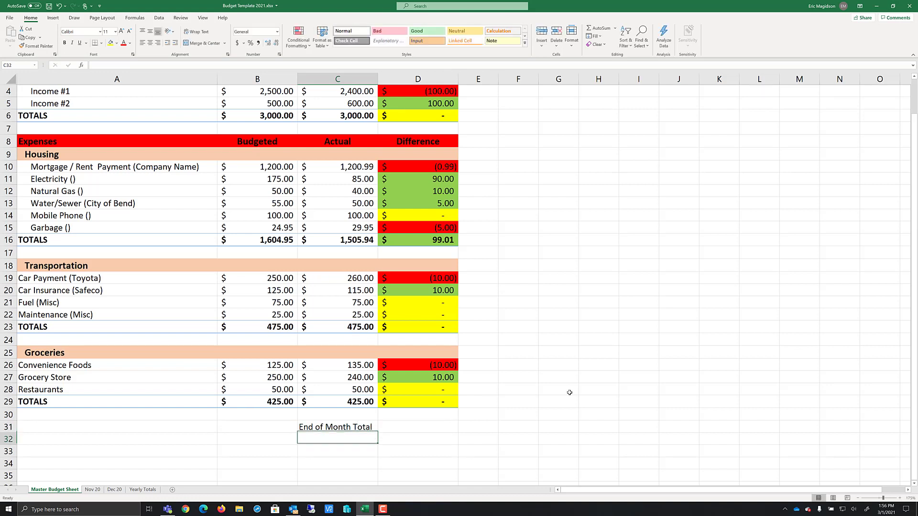
Apply the Total cell style to cells C31:D31 of the Master Budget Sheet
left_click_drag(341, 427, 395, 431)
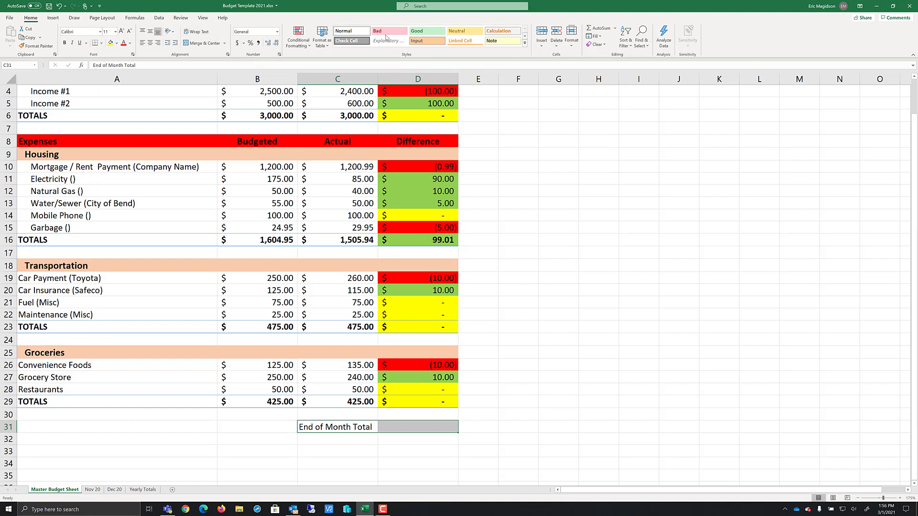
left_click(525, 43)
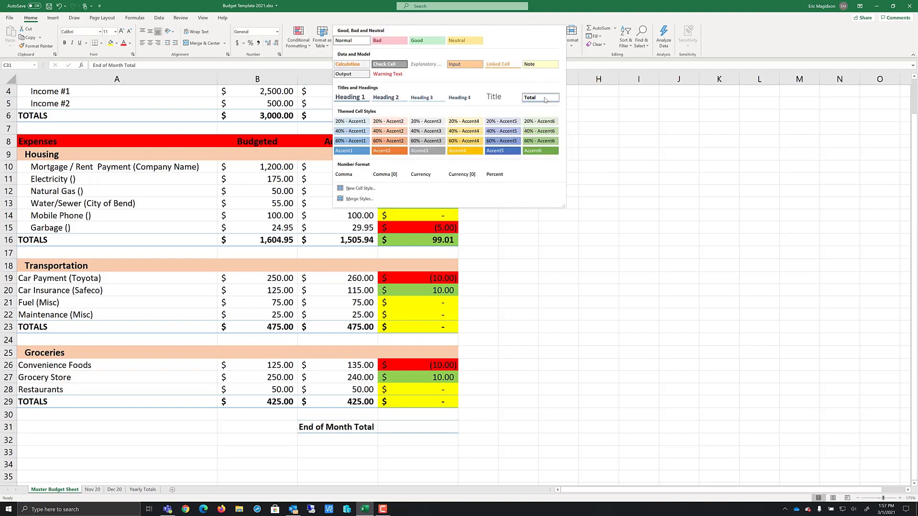
left_click(545, 98)
left_click(349, 423)
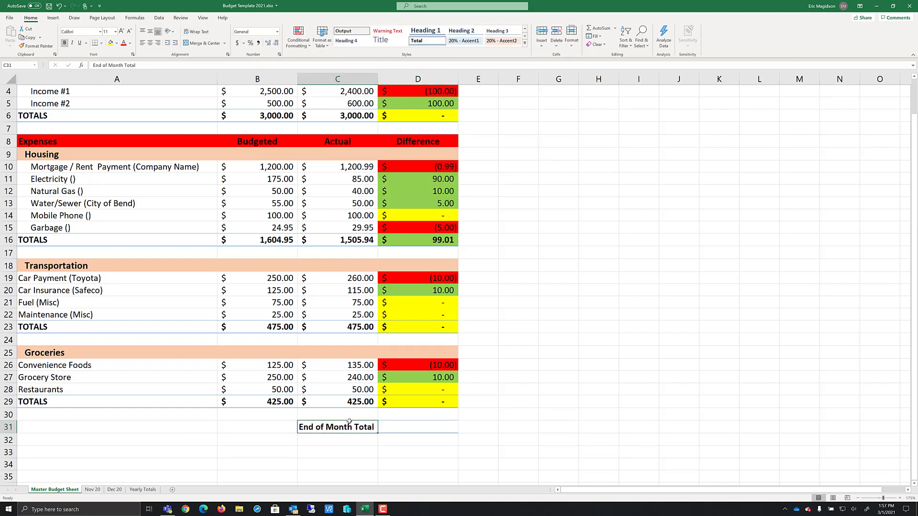
Enter the formula =D6-(D16+D23+D29) for the End of Month Total in cell D31 of the Master Budget Sheet
left_click(413, 427)
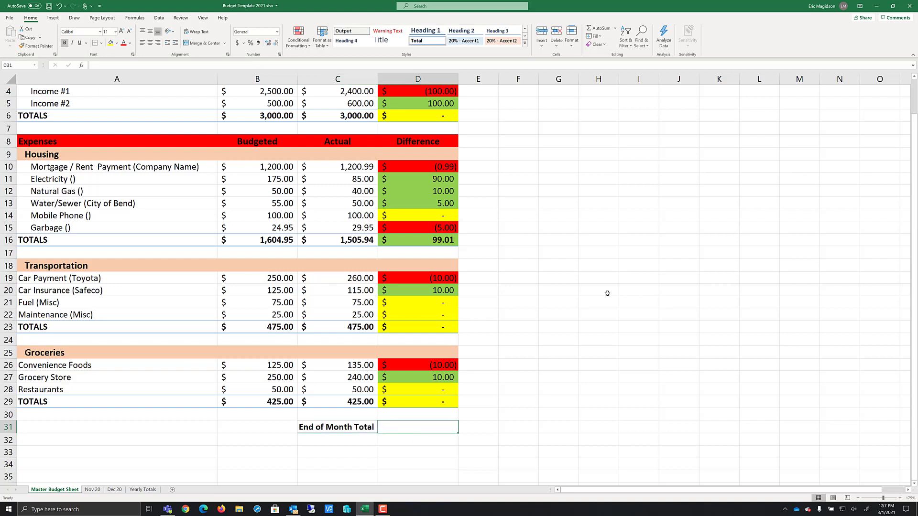
type("=")
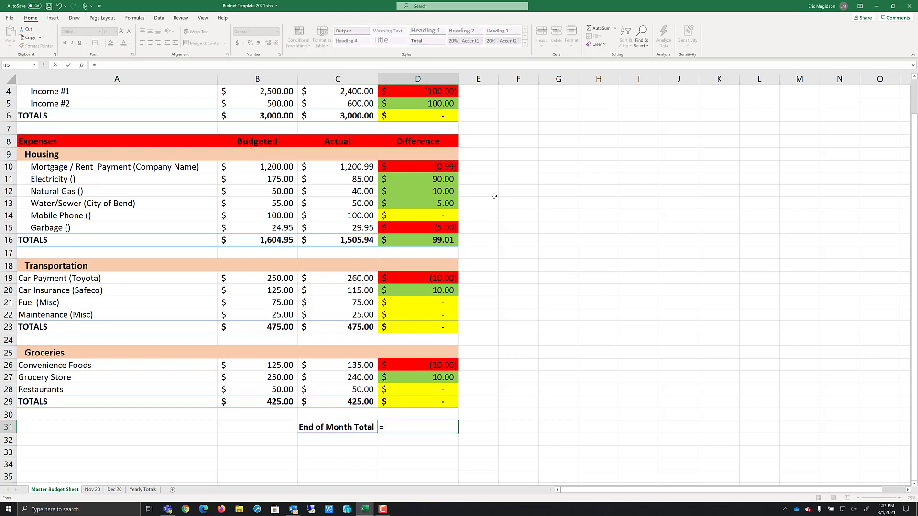
left_click(428, 116)
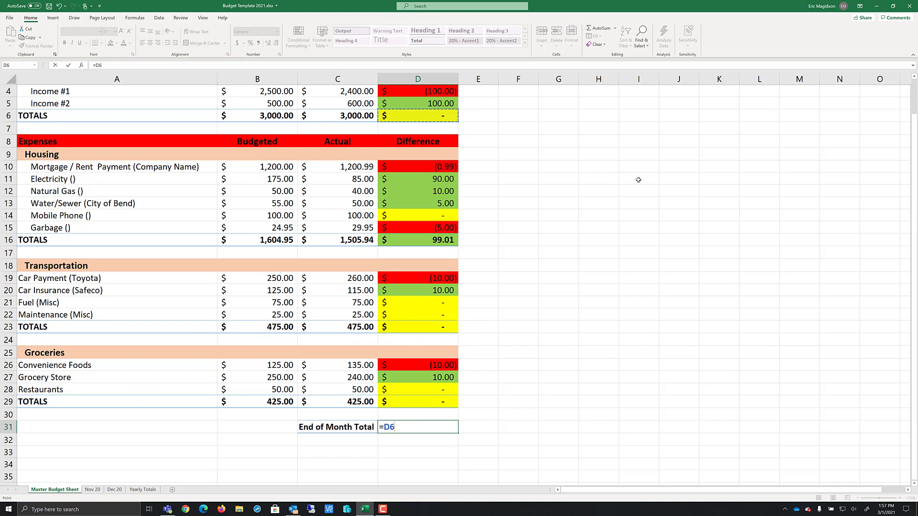
type("-(")
left_click(425, 242)
type("+")
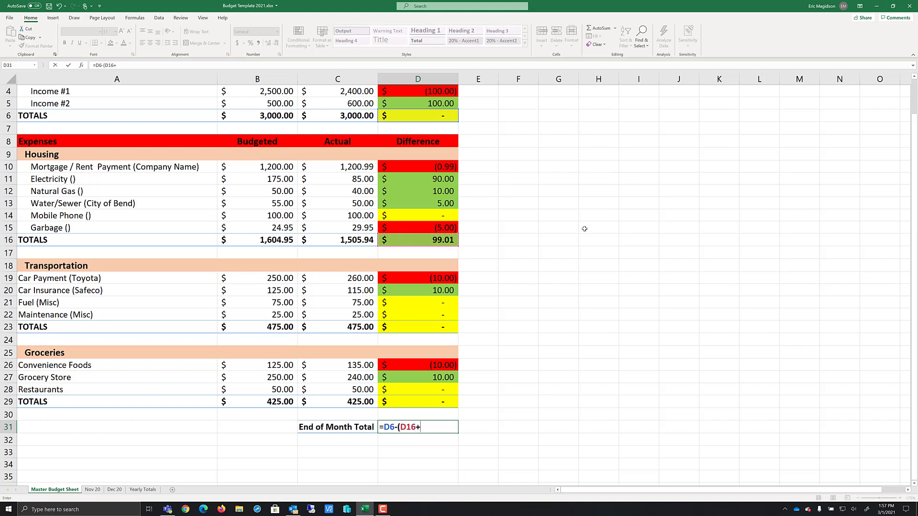
left_click(427, 329)
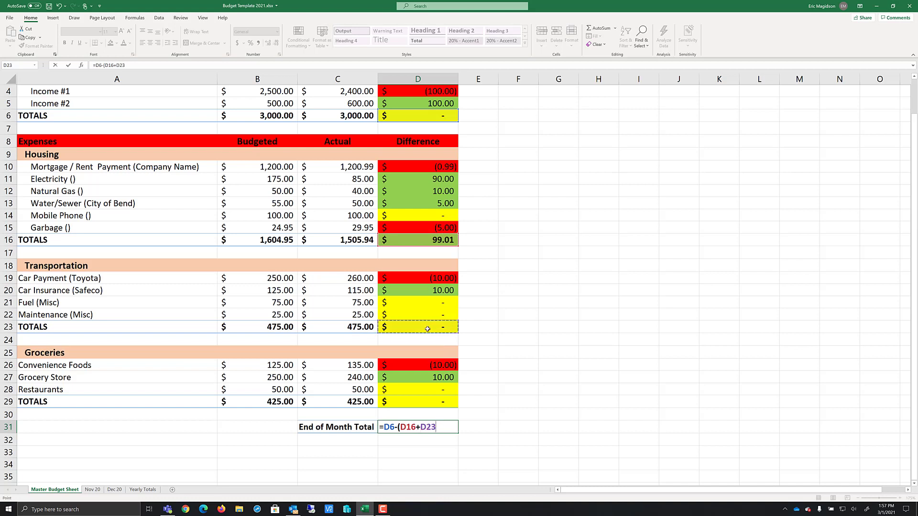
type("+")
left_click(432, 403)
type("_")
key("BackSpace")
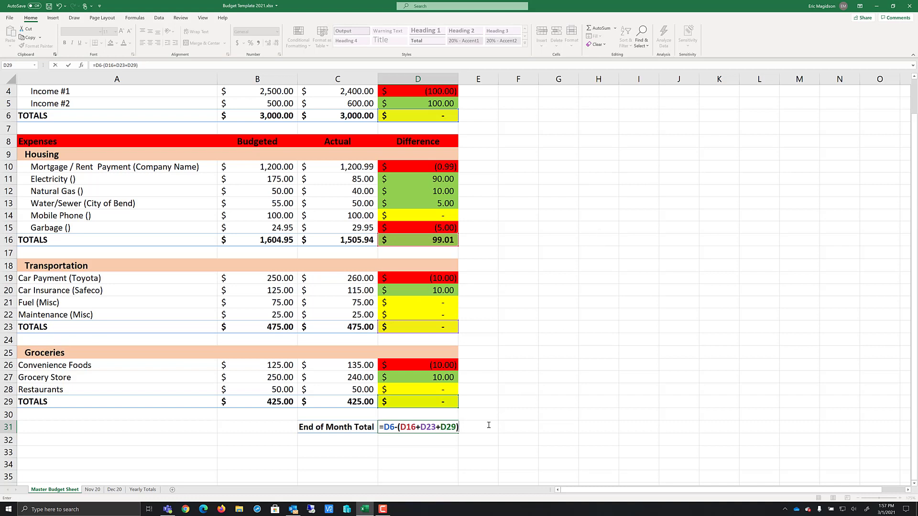
key("Return")
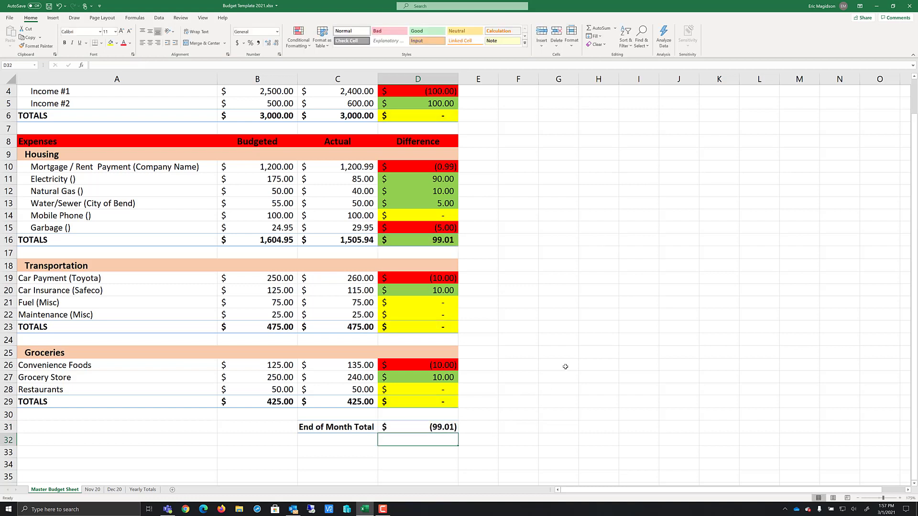
Reorder the End of Month Total formula in D31 so it reads =(D16+D23+D29)-D6
left_click(421, 423)
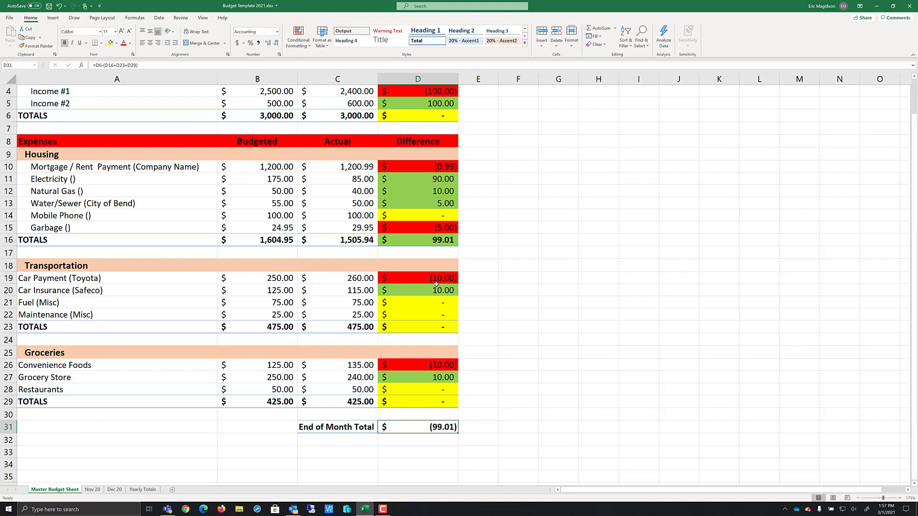
double_click(433, 428)
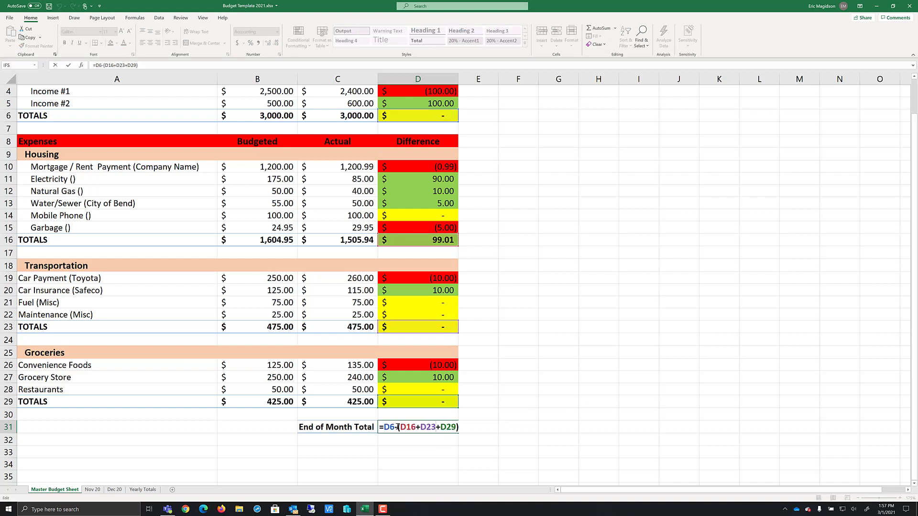
left_click_drag(396, 427, 383, 428)
key("Delete")
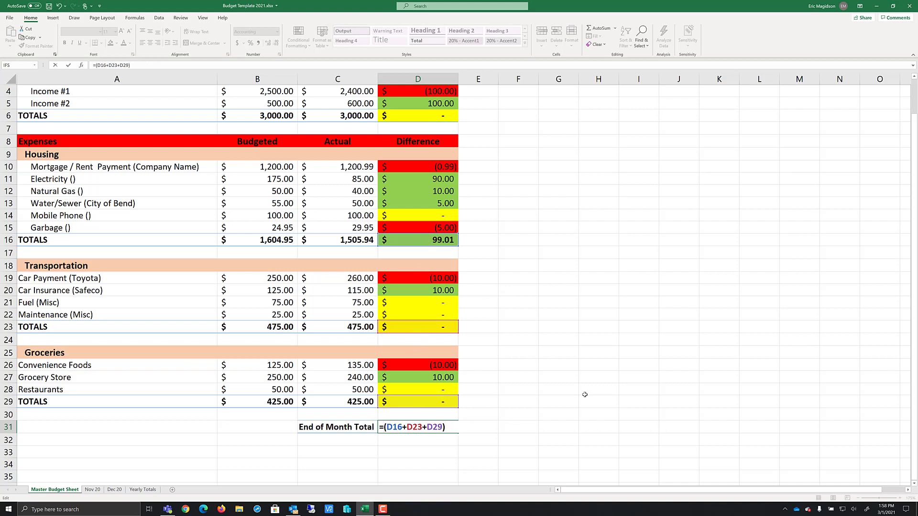
type("-")
left_click(434, 118)
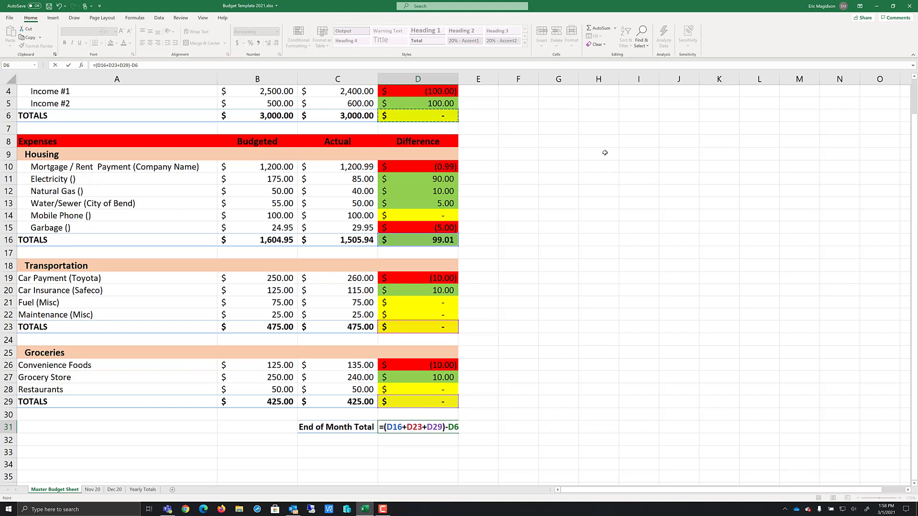
key("Return")
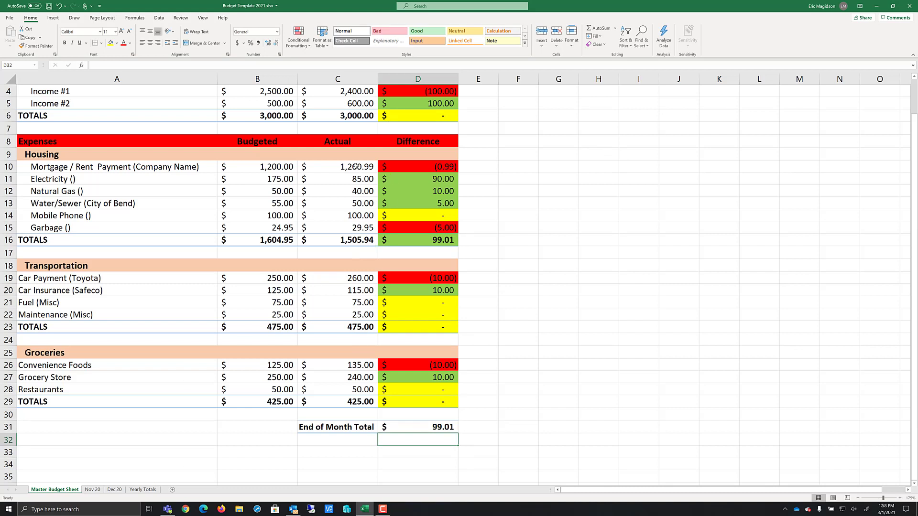
Set the actual amount of Income #2 on the Master Budget Sheet to 500
left_click(356, 167)
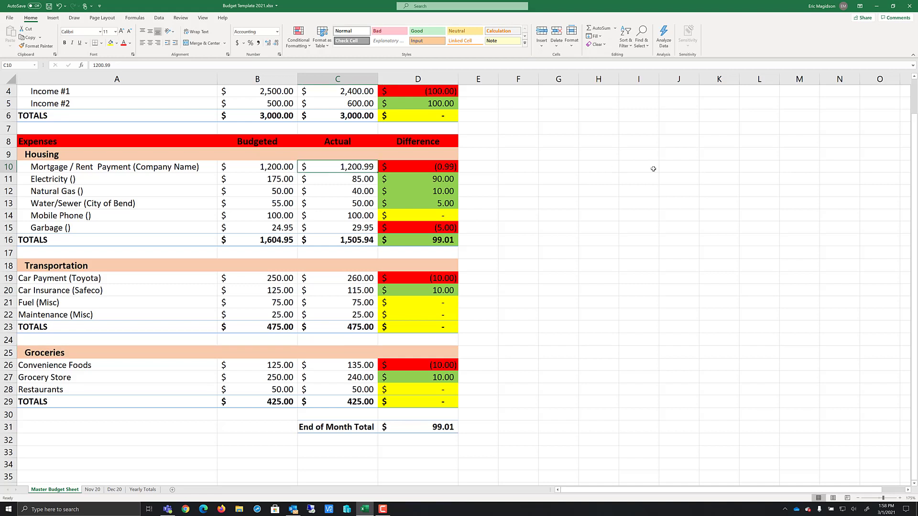
left_click(348, 105)
type("500")
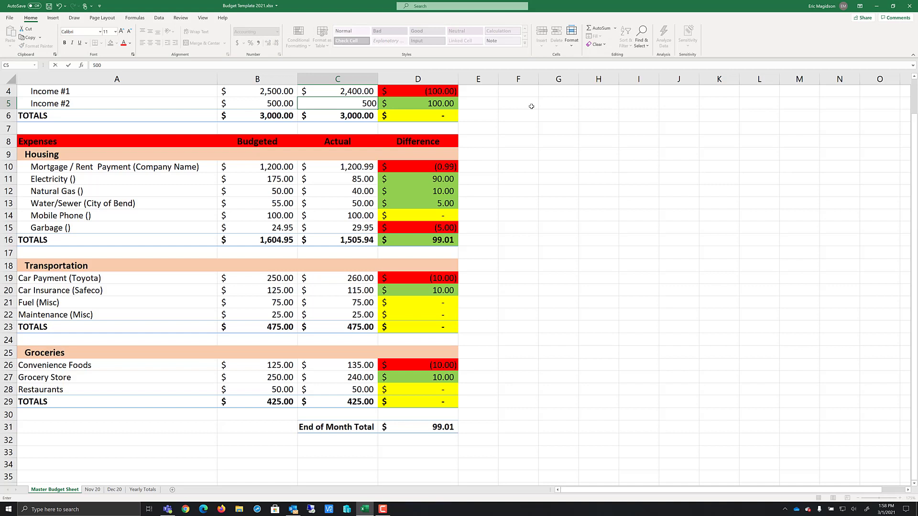
key("Return")
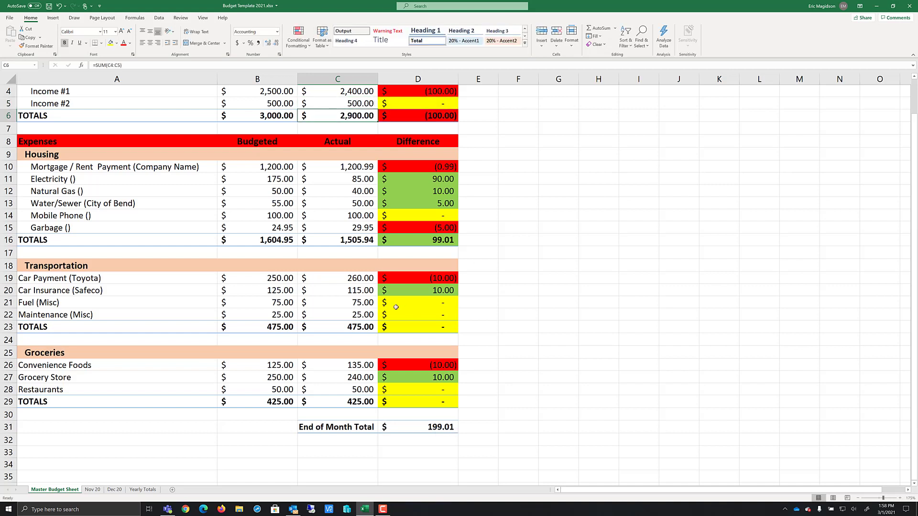
Review the End of Month Total against the income difference and change its formula in D31 to =(D16+D23+D29)+D6
left_click(419, 115)
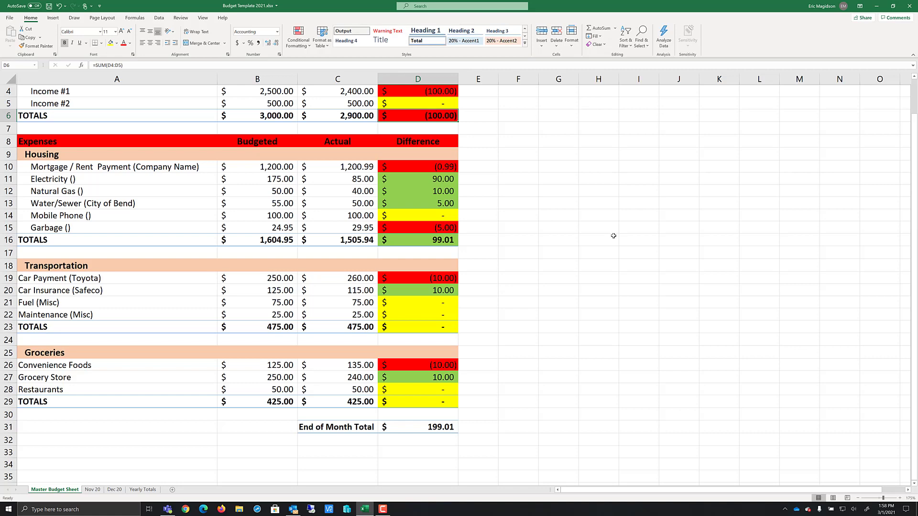
left_click(435, 426)
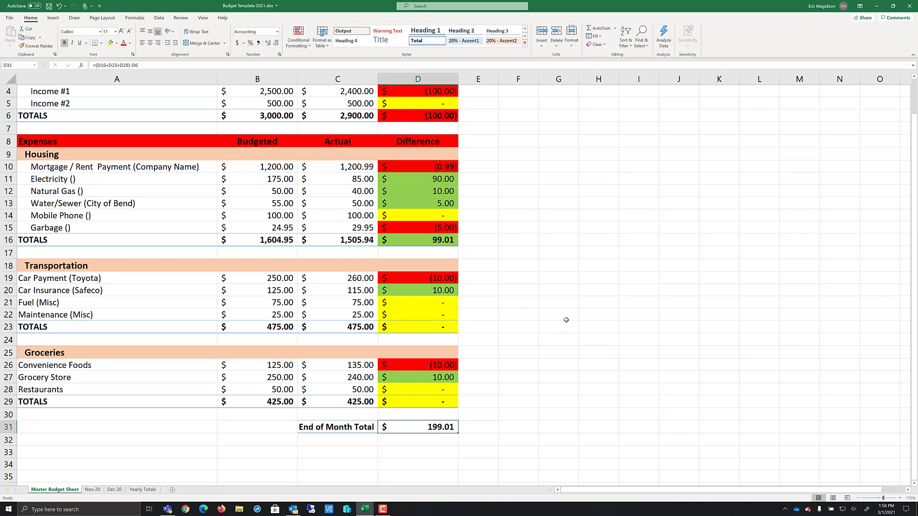
scroll(566, 320, "up", 1)
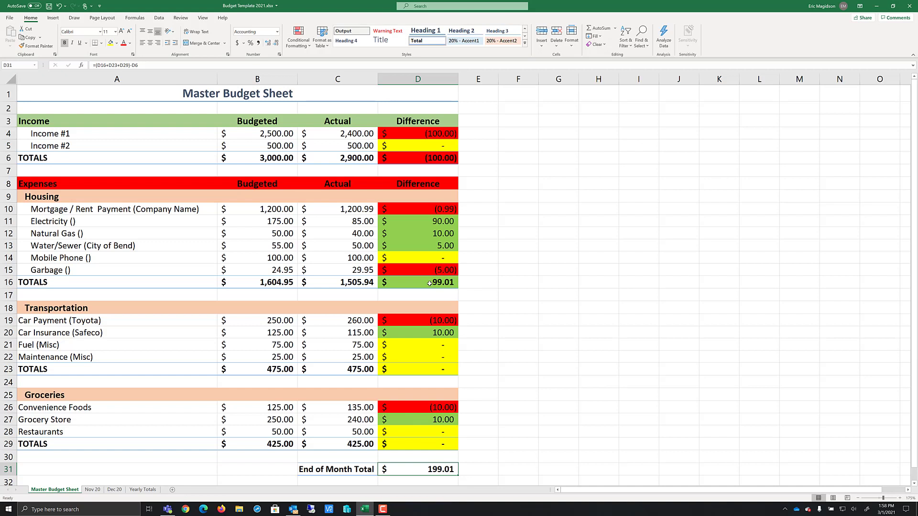
double_click(429, 469)
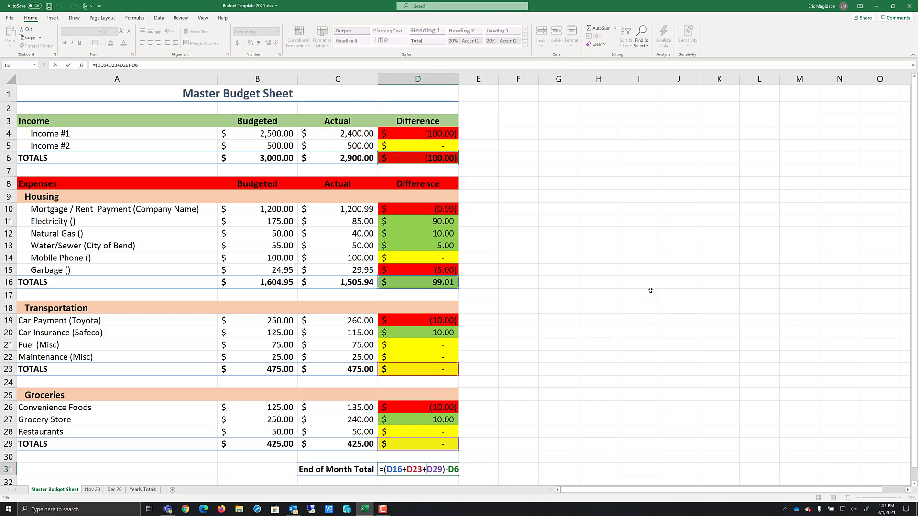
key("Return")
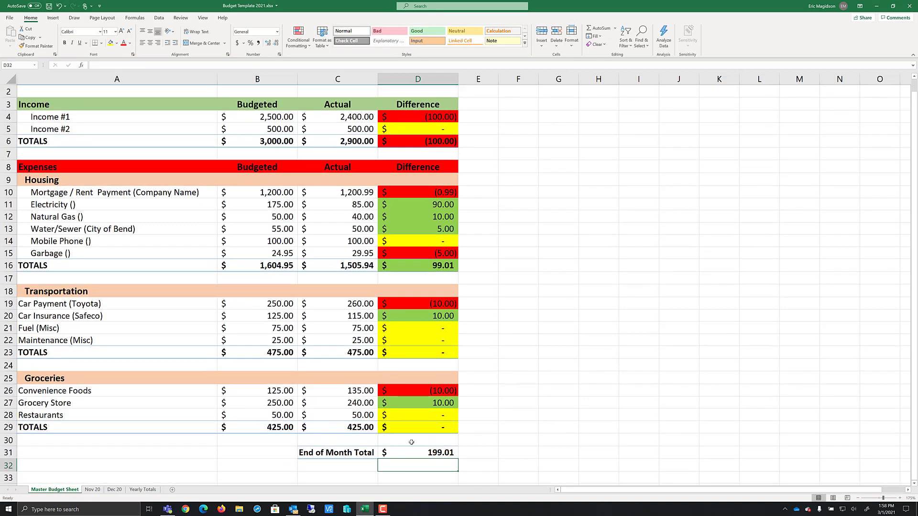
left_click(418, 453)
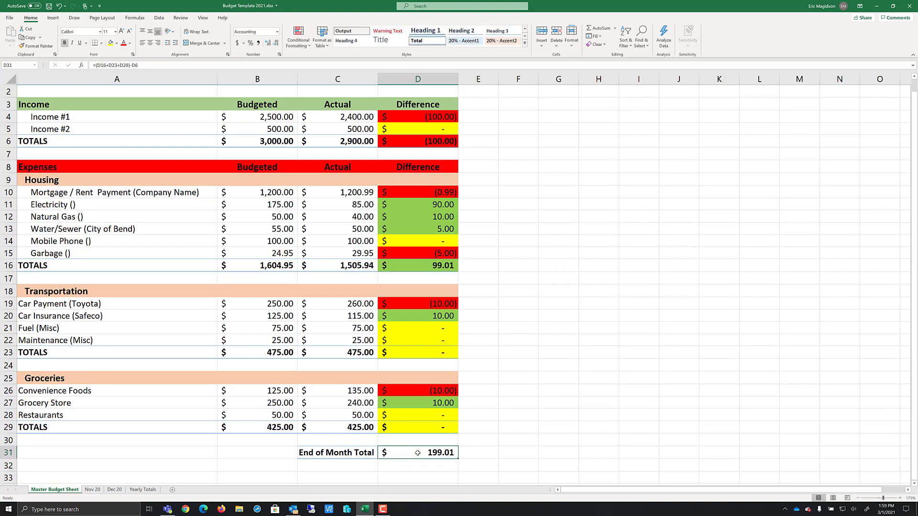
double_click(418, 453)
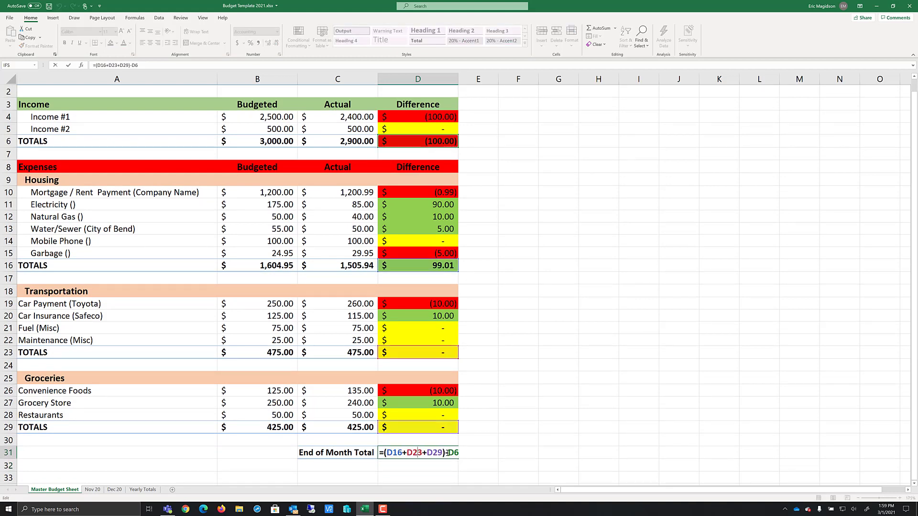
key("BackSpace")
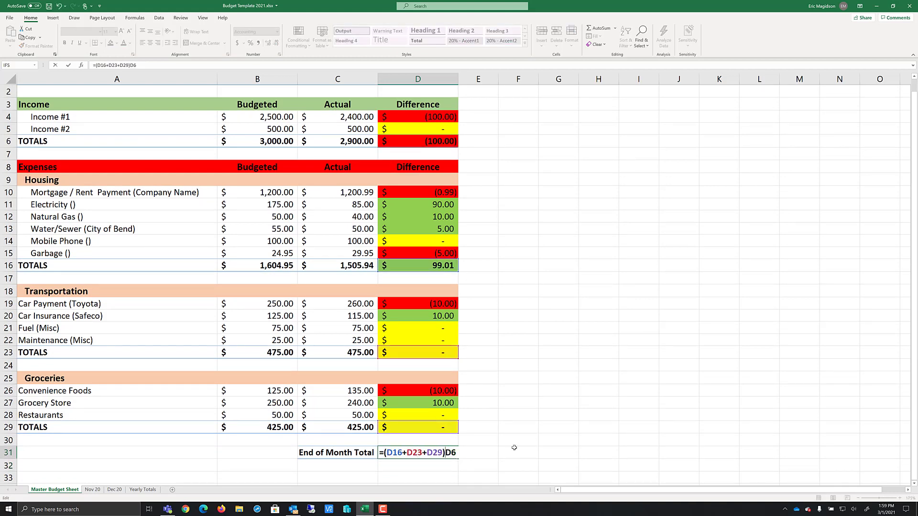
type("+")
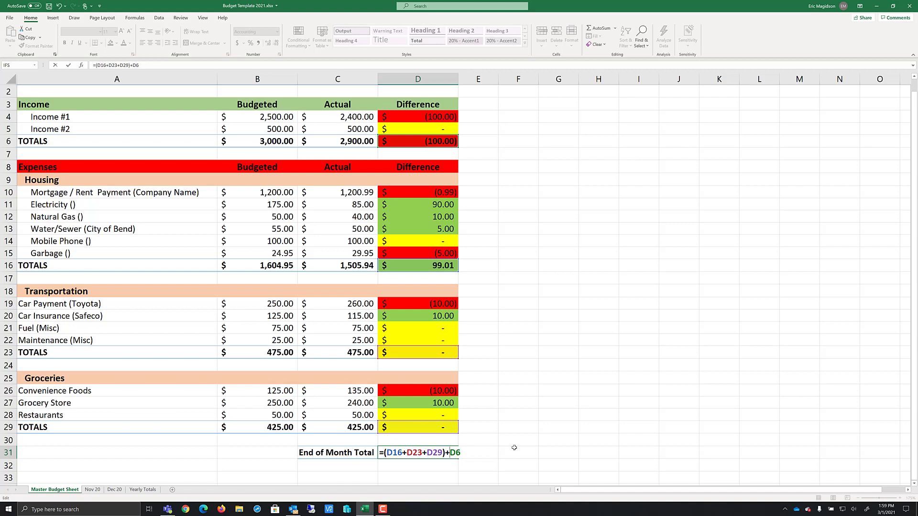
key("Return")
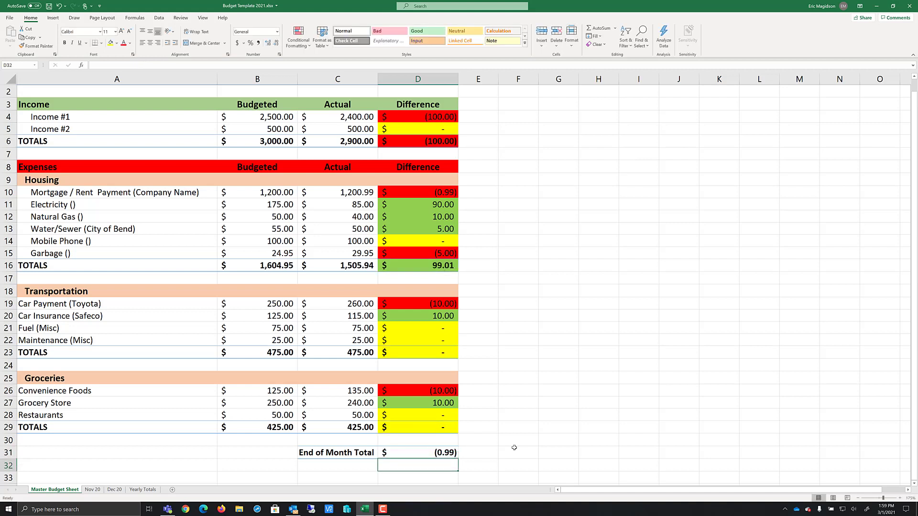
left_click(444, 454)
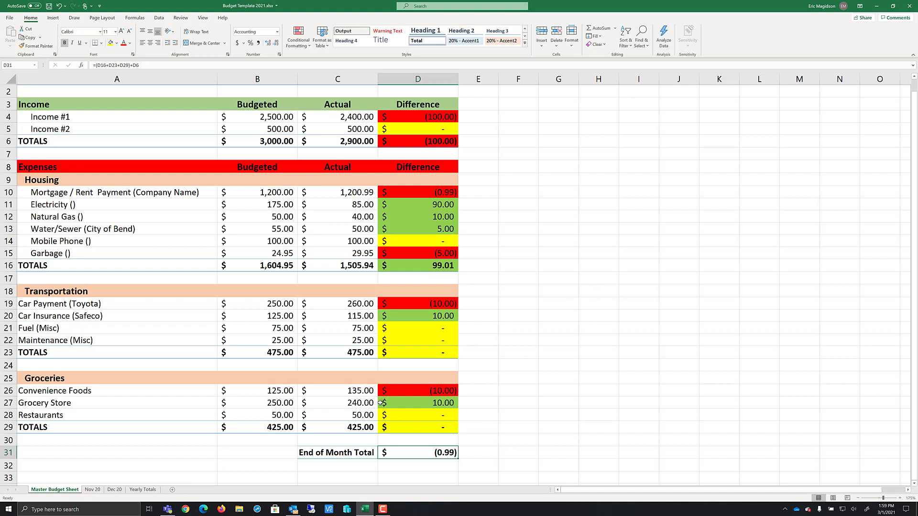
Copy the End of Month Total cells C31:D31 from the Master Budget Sheet into the same cells of the Nov 20 sheet
left_click_drag(341, 452, 398, 448)
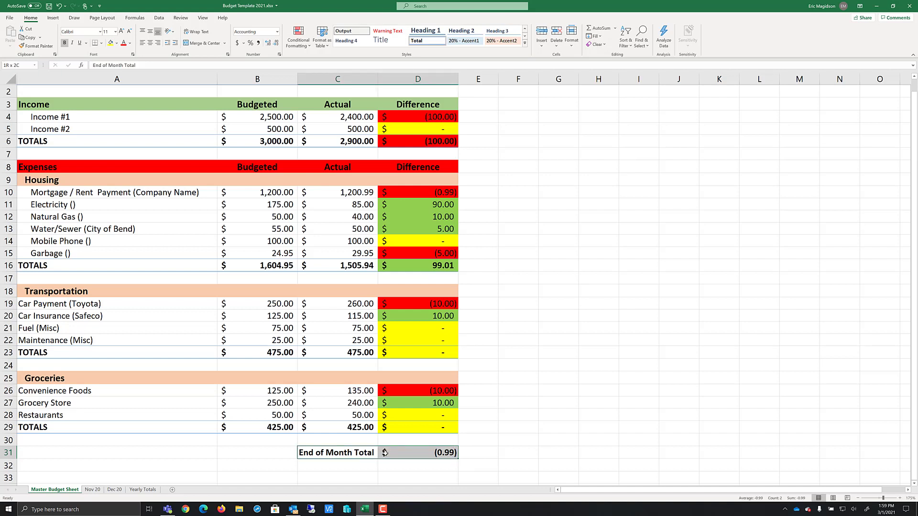
key("ctrl+c")
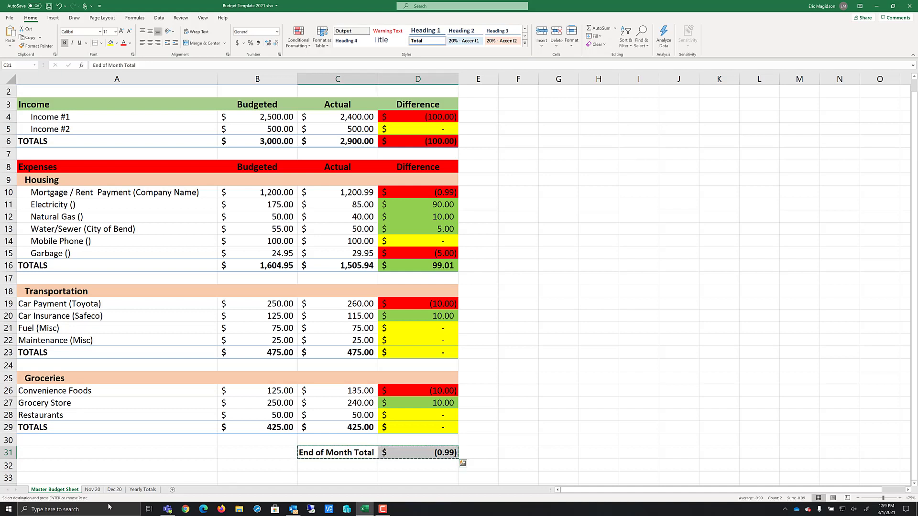
left_click(94, 490)
left_click_drag(329, 470, 404, 470)
key("ctrl+v")
scroll(553, 373, "down", 3)
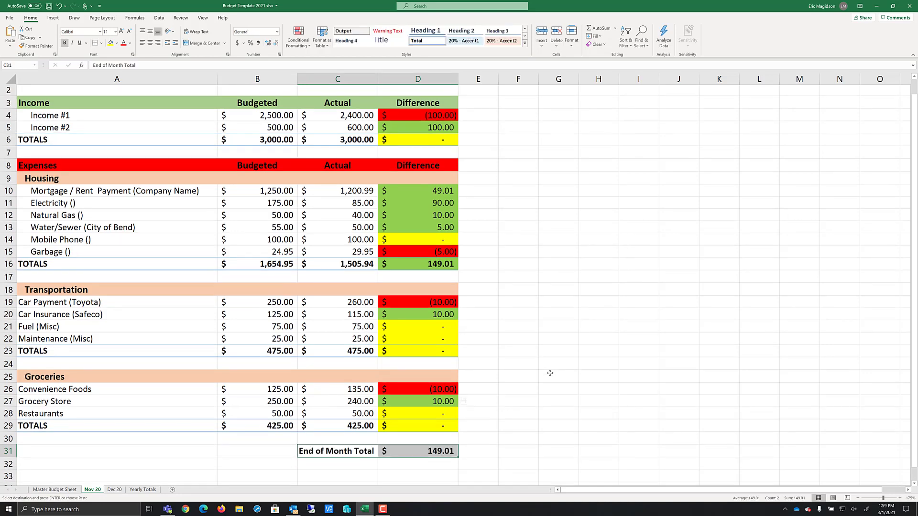
Paste the copied End of Month Total label and formula into C31:D31 of the Dec 20 sheet
left_click(115, 490)
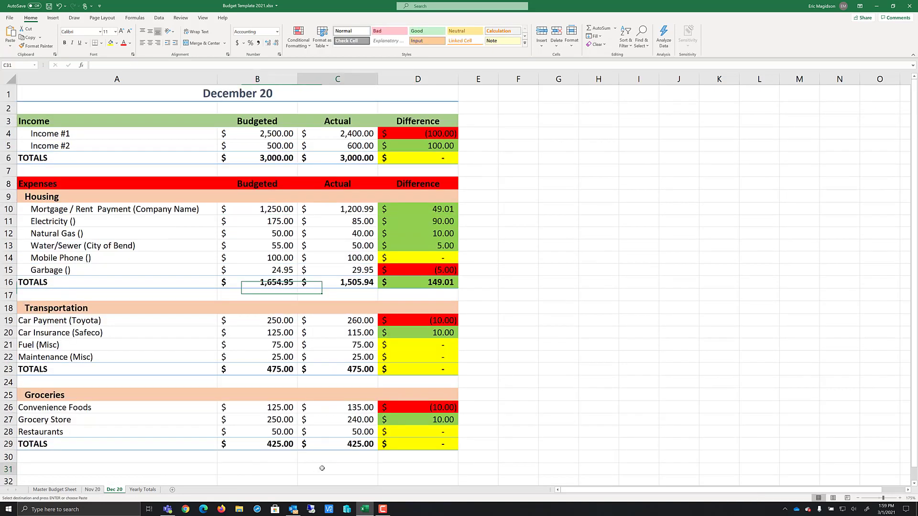
left_click_drag(321, 470, 424, 473)
key("ctrl+v")
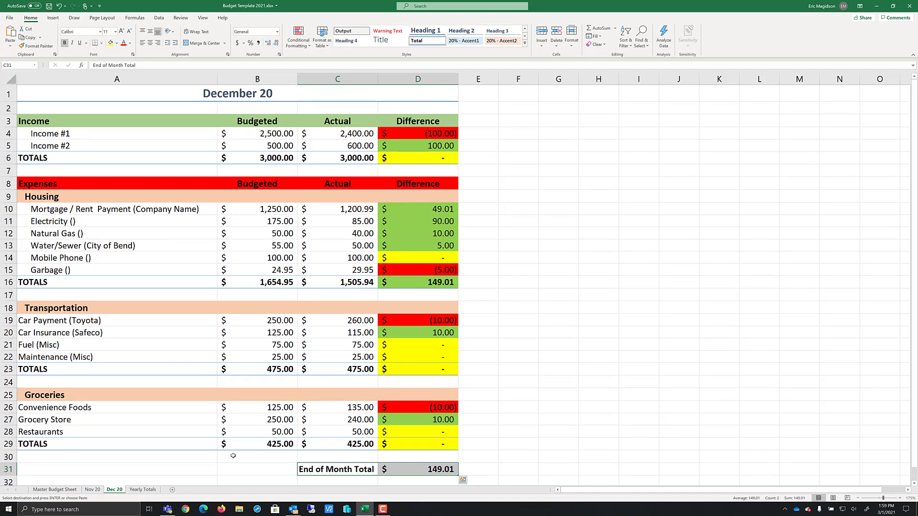
Set the actual amount of Income #1 on the Nov 20 sheet to 2500
left_click(93, 490)
scroll(580, 307, "up", 3)
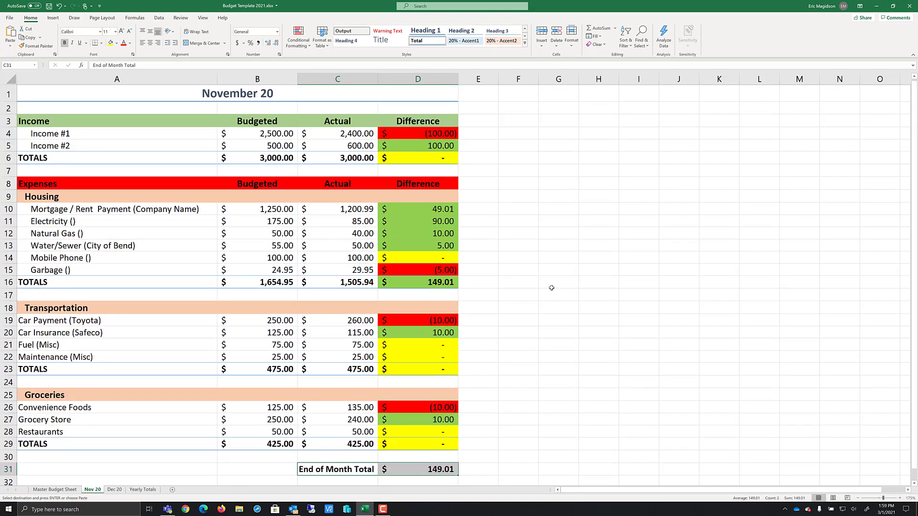
left_click(339, 146)
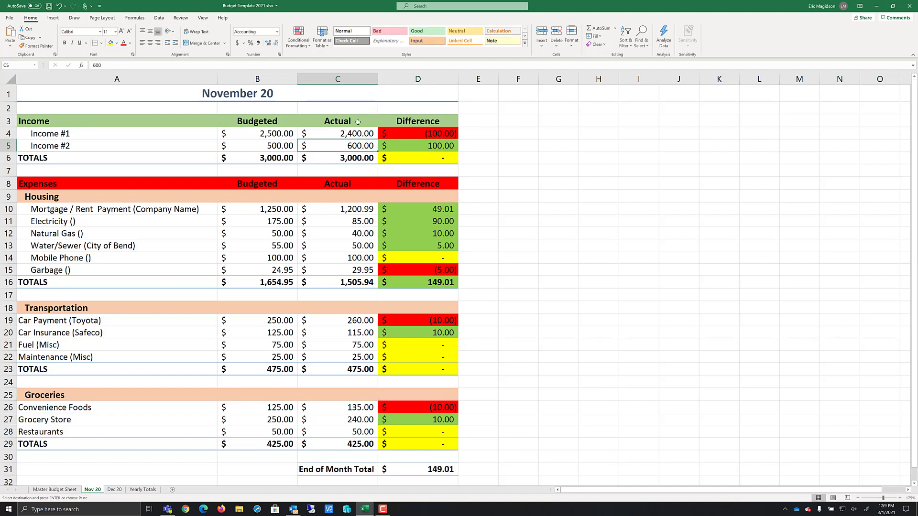
key("Up")
type("2500")
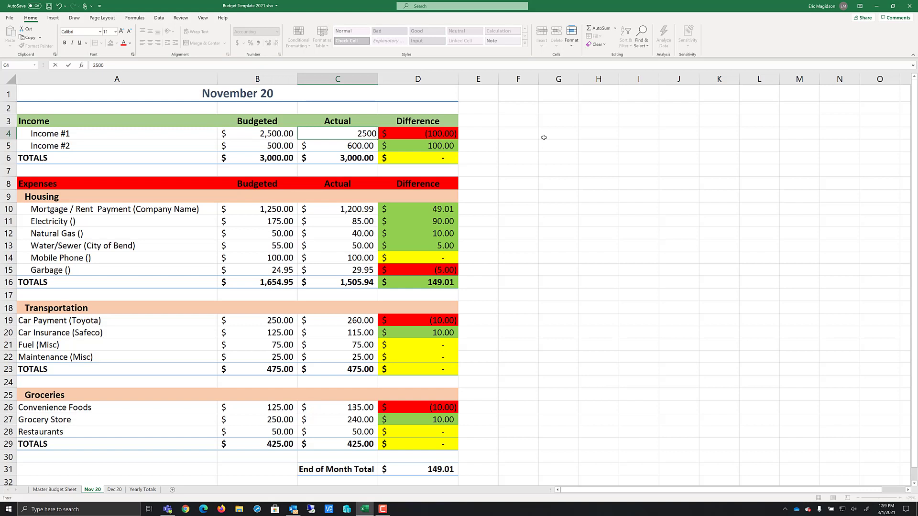
key("Return")
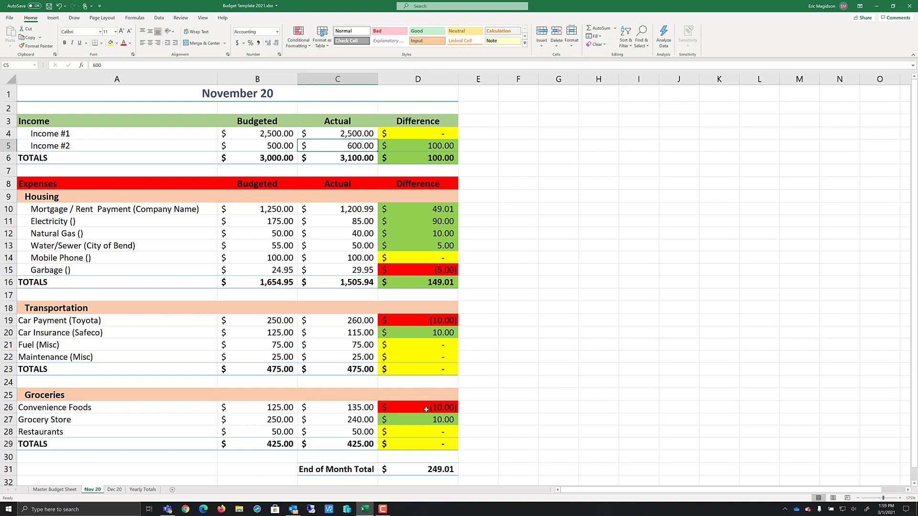
Compare the End of Month Total in D31 across the Nov 20, Dec 20 and Yearly Totals sheets
left_click(424, 471)
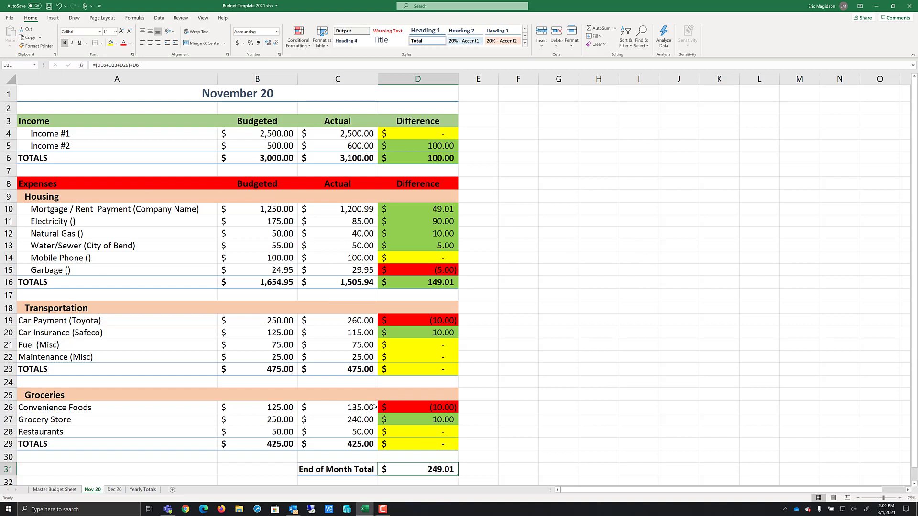
left_click(116, 490)
left_click(143, 490)
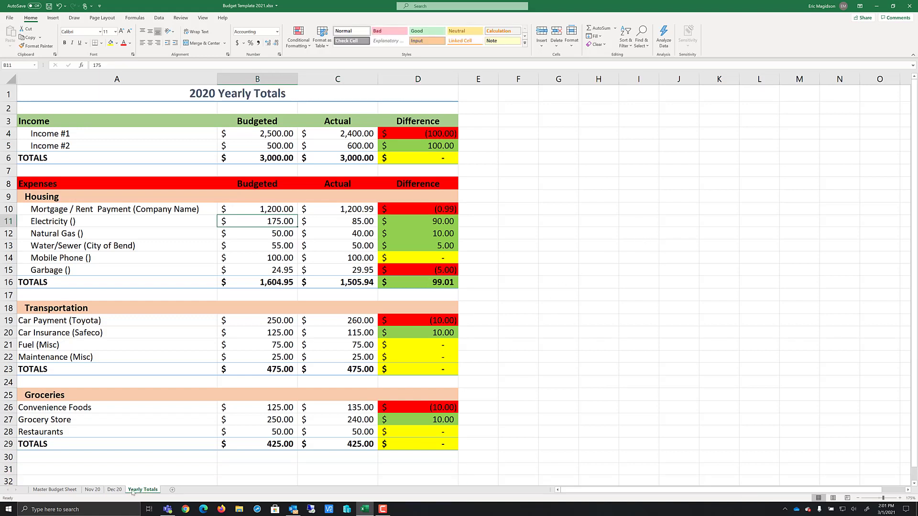
left_click(93, 489)
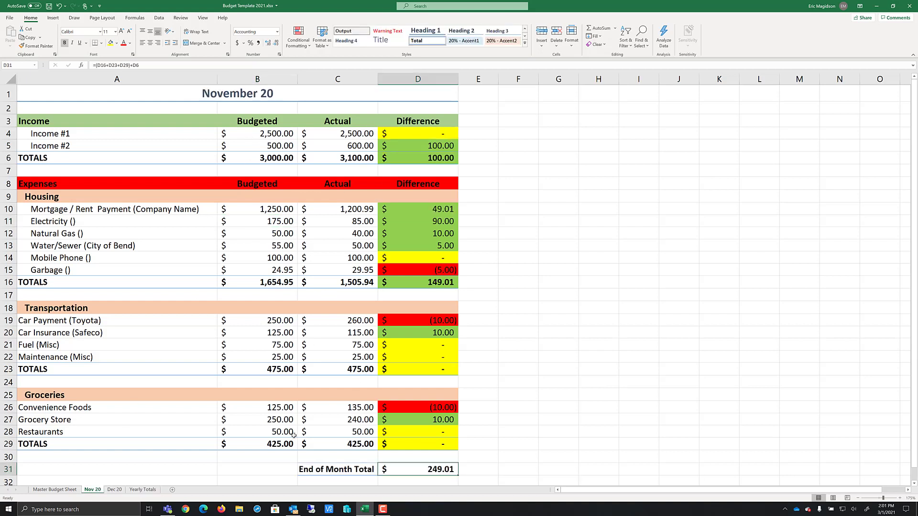
left_click(113, 492)
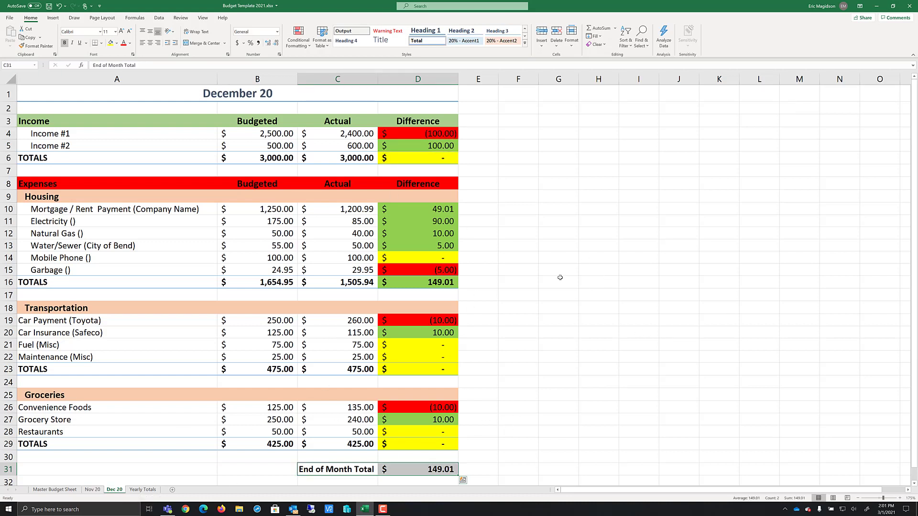
left_click(92, 491)
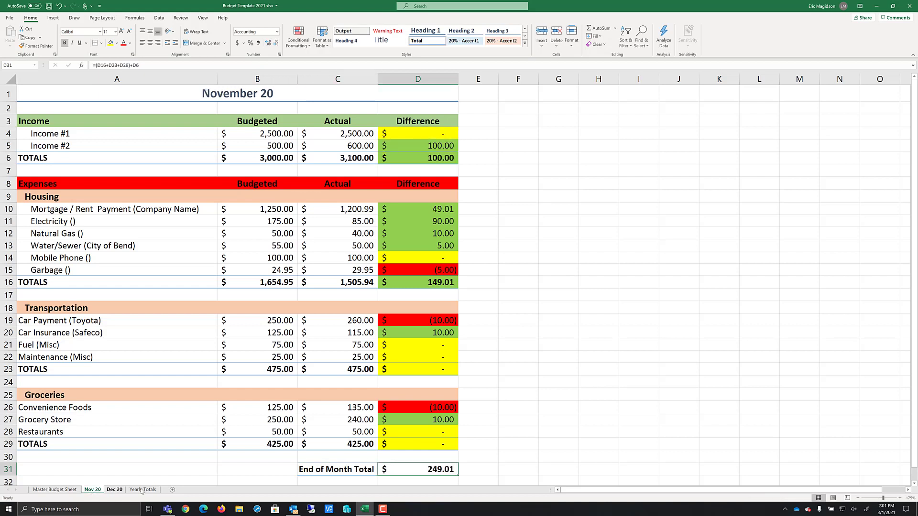
left_click(114, 490)
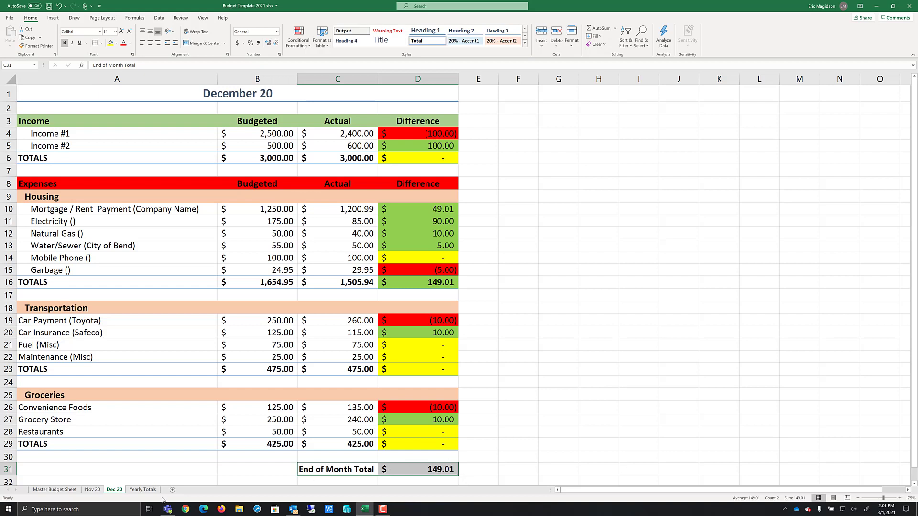
left_click(143, 491)
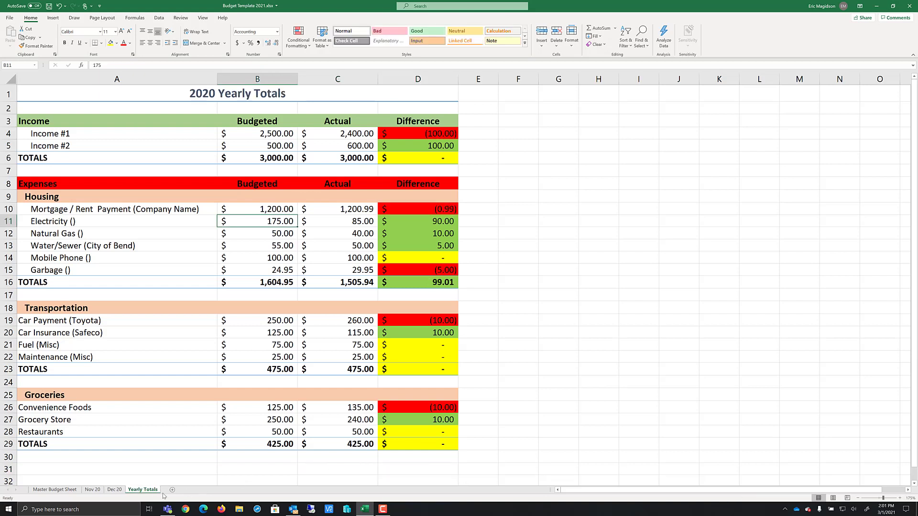
Copy the End of Month Total cells C31:D31 from the Dec 20 sheet into the same cells of the Yearly Totals sheet
left_click(115, 490)
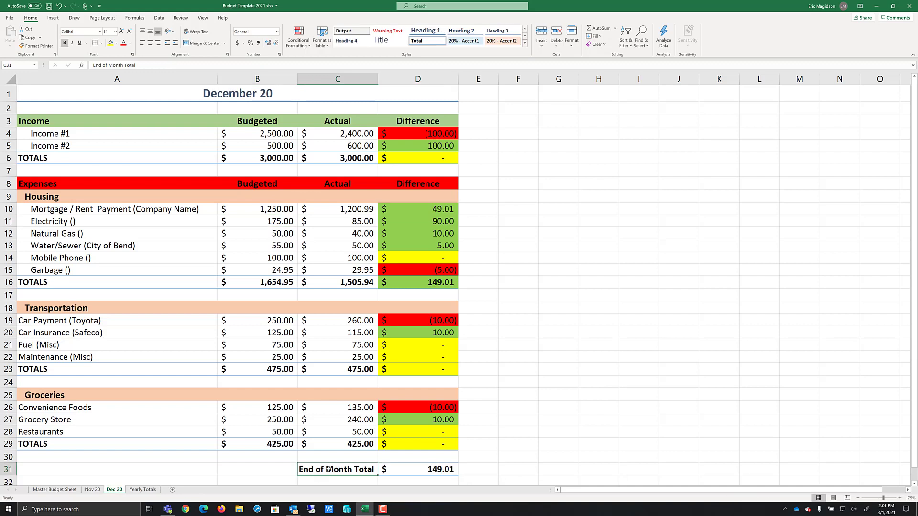
left_click(550, 431)
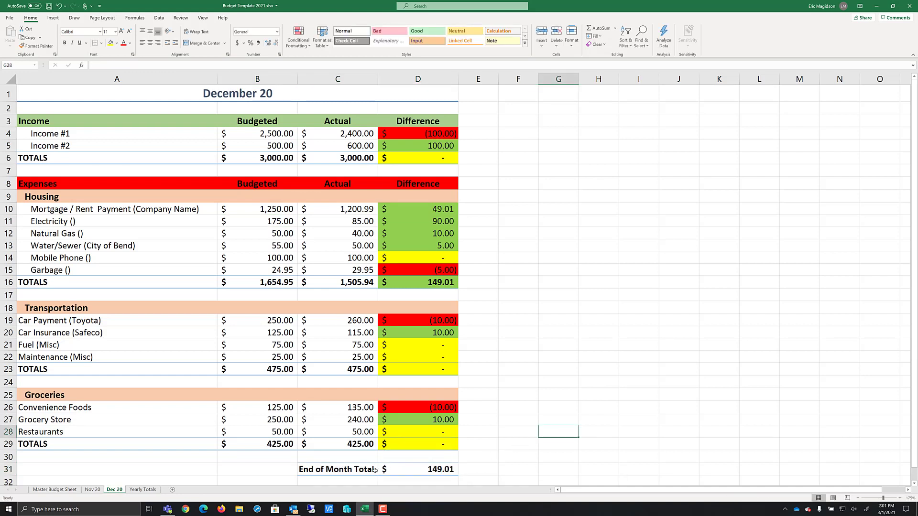
left_click_drag(368, 469, 392, 469)
key("ctrl+c")
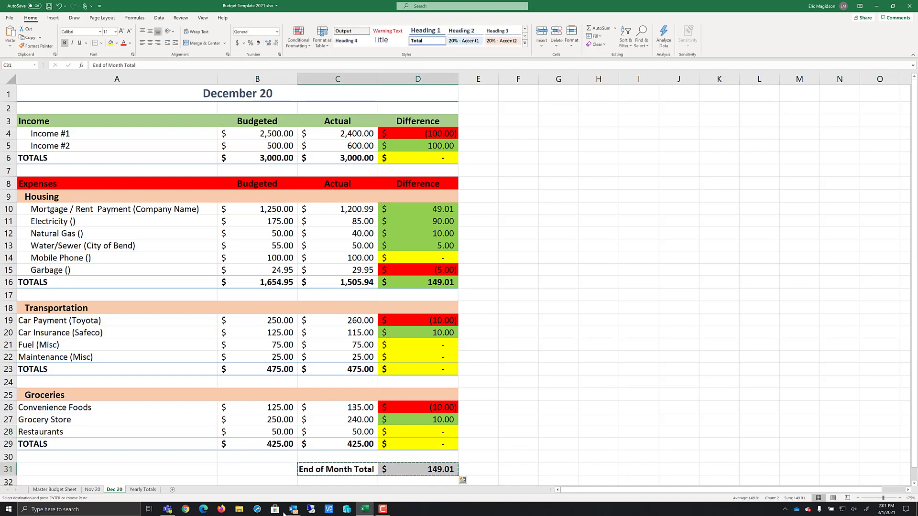
left_click(142, 490)
left_click_drag(326, 469, 407, 468)
key("ctrl+v")
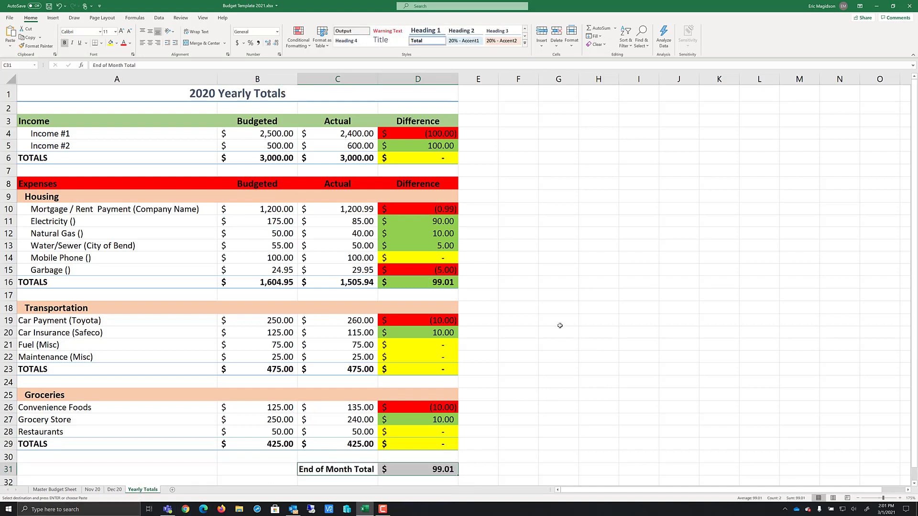
left_click(562, 325)
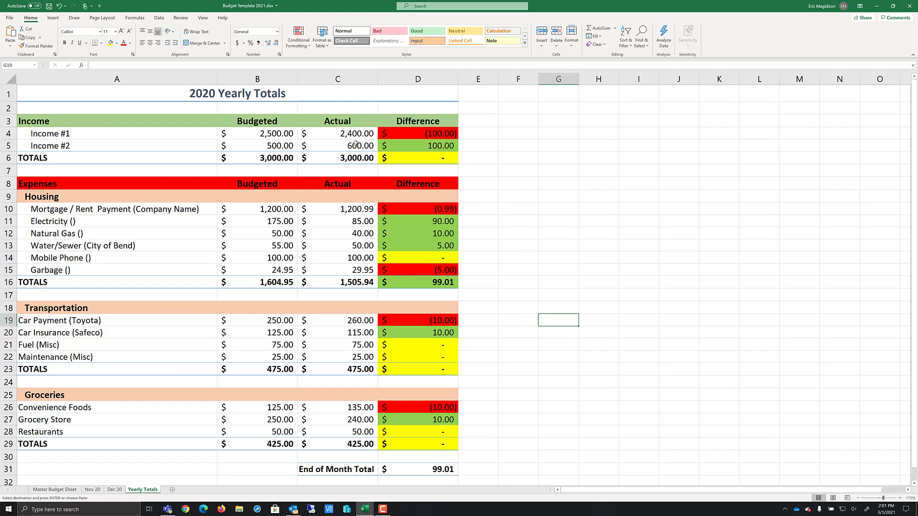
Set the budgeted Income #1 cell B4 on the Yearly Totals sheet to the formula ='Nov 20'!B4+'Dec 20'!B4
left_click(251, 135)
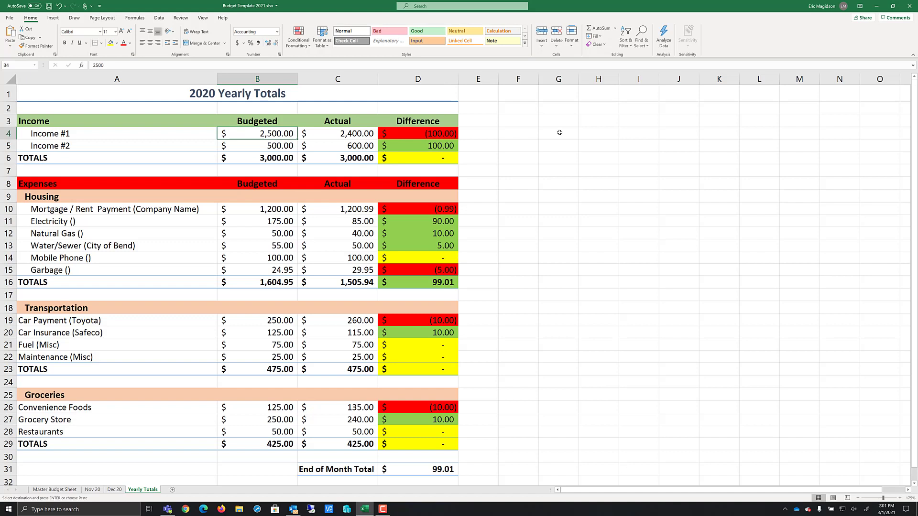
type("=")
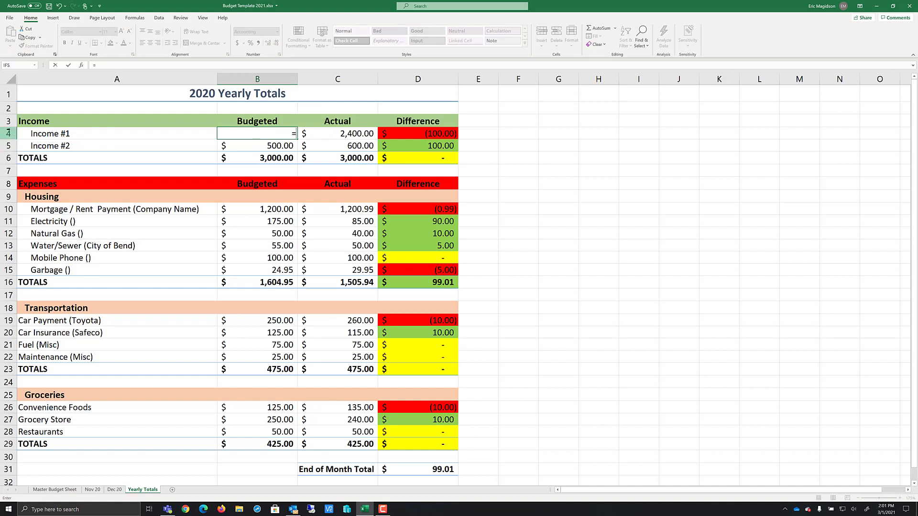
left_click(96, 490)
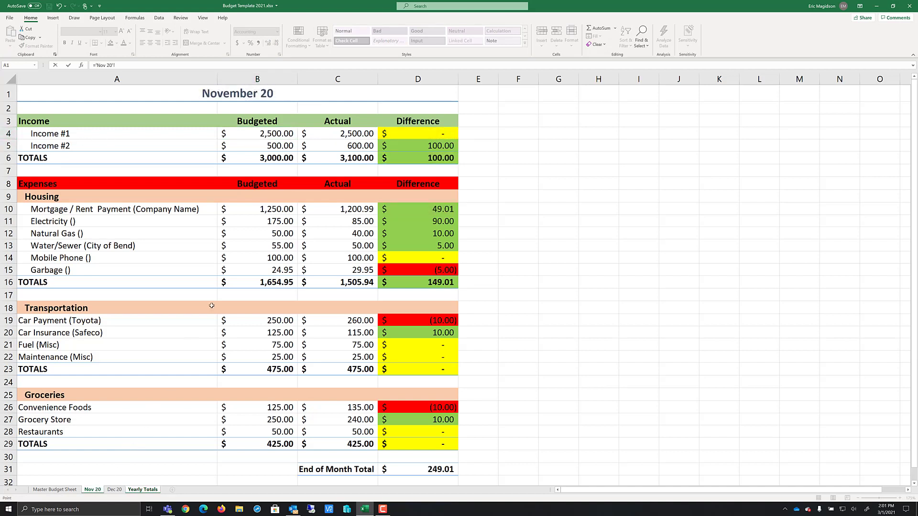
left_click(264, 136)
type("+")
left_click(114, 490)
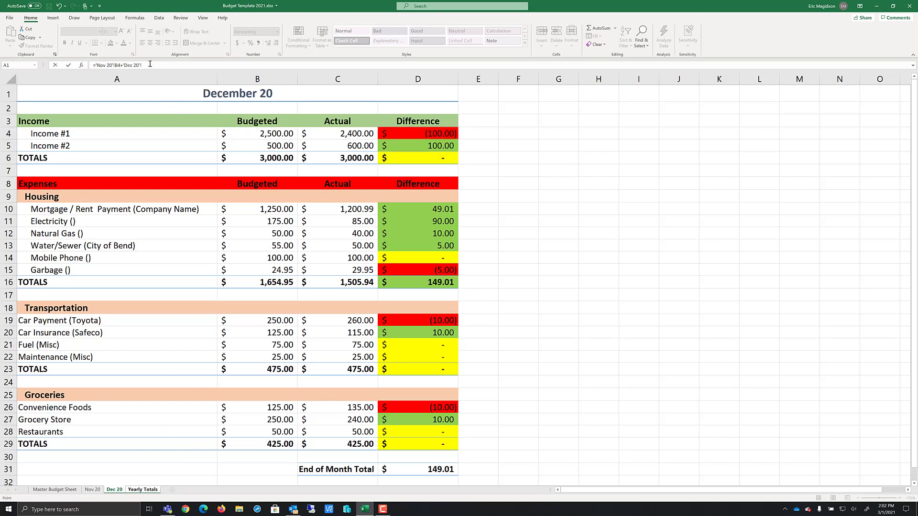
left_click(258, 133)
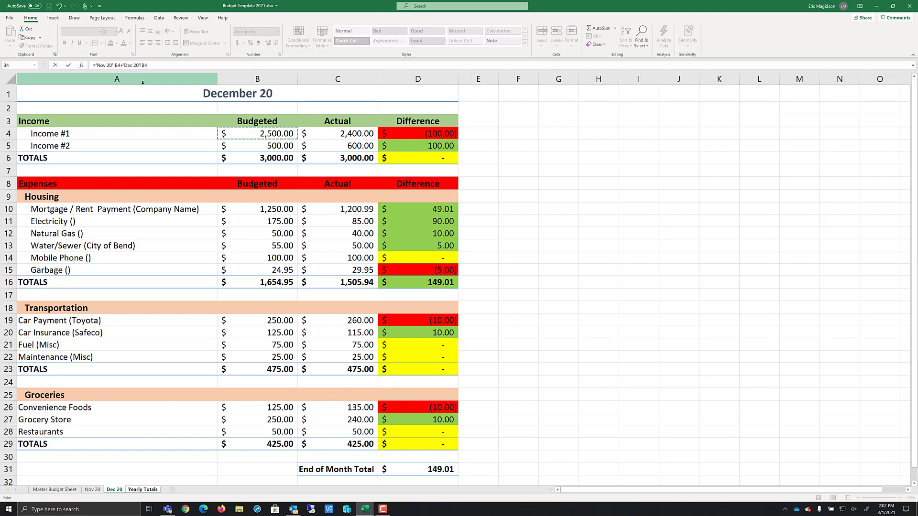
key("Return")
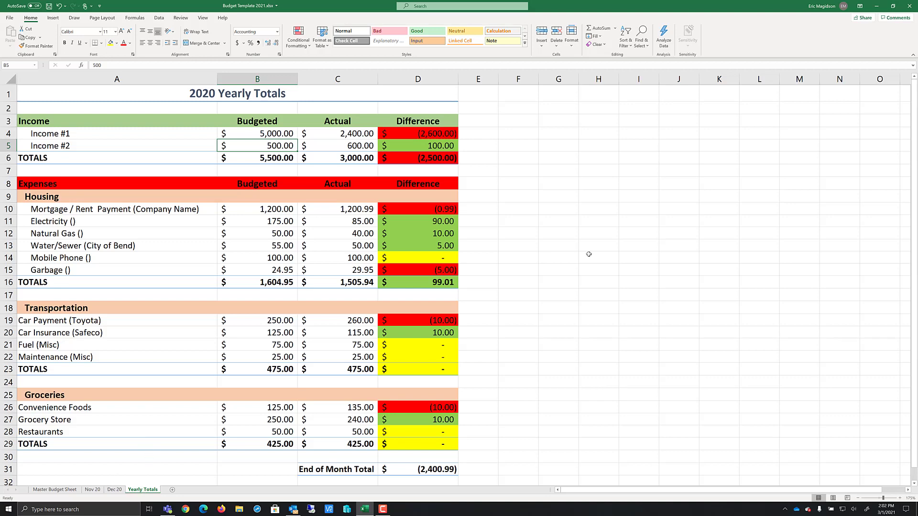
Display the formulas on the Yearly Totals sheet and copy the B4 formula into the budgeted Income #2 cell B5
key("ctrl+grave")
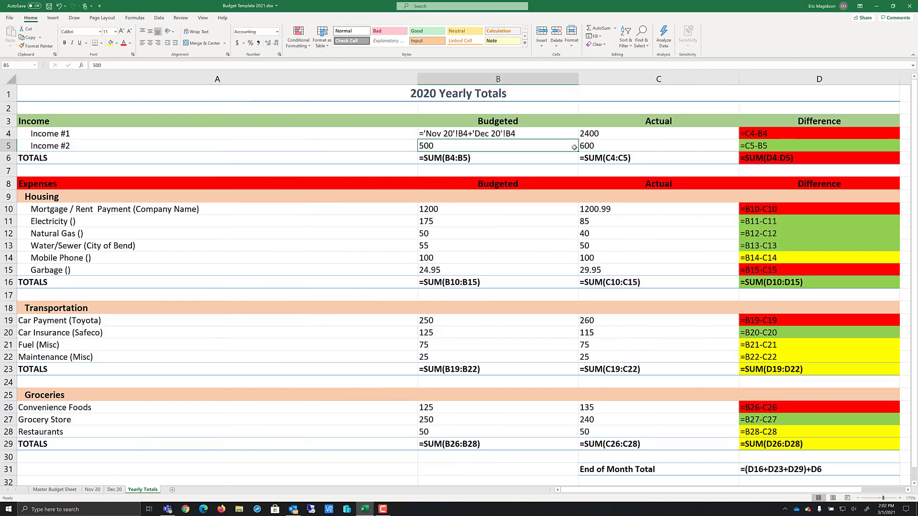
left_click(528, 133)
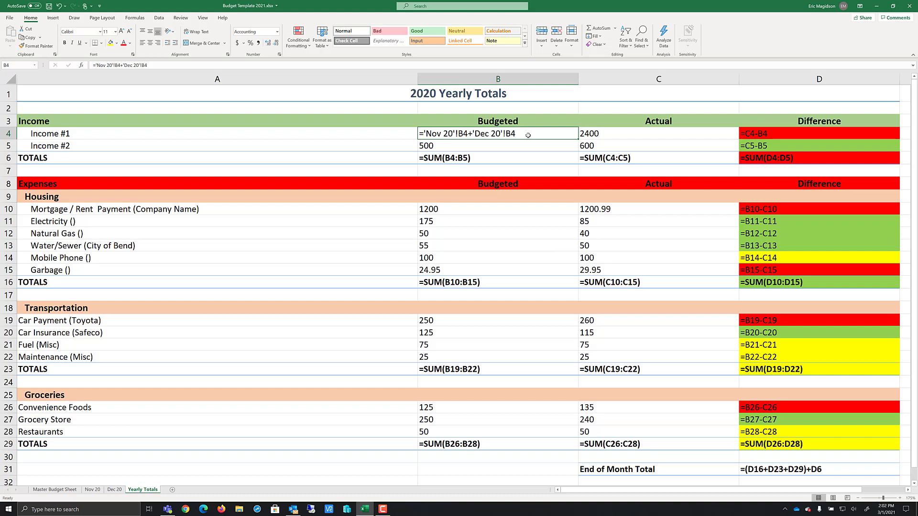
key("ctrl+c")
left_click(505, 147)
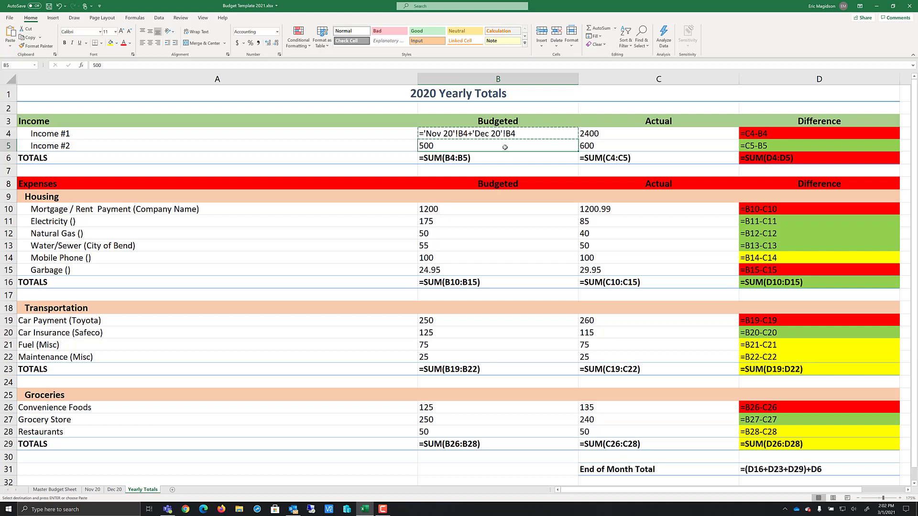
key("ctrl+v")
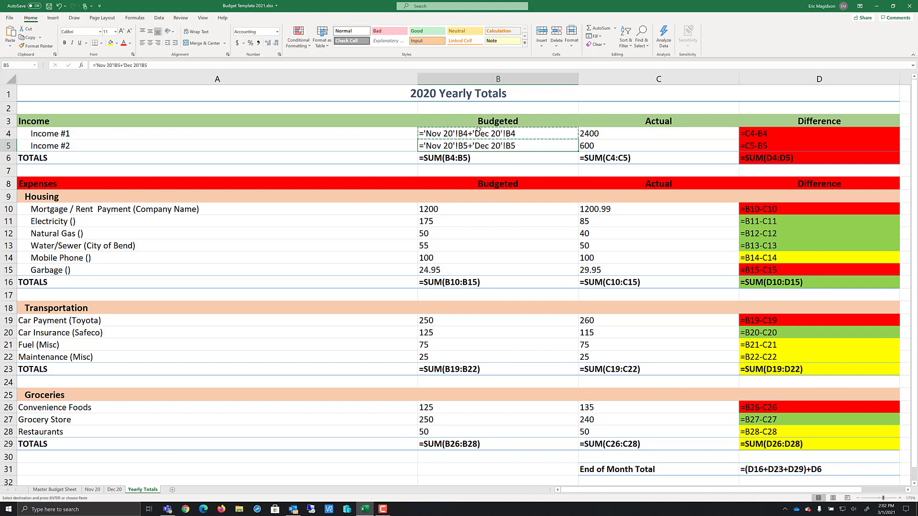
Paste the copied budgeted formula into the Housing, Transportation and Groceries items in B10:B15, B19:B22 and B26:B28, and end copy mode
left_click_drag(456, 209, 477, 267)
key("ctrl+v")
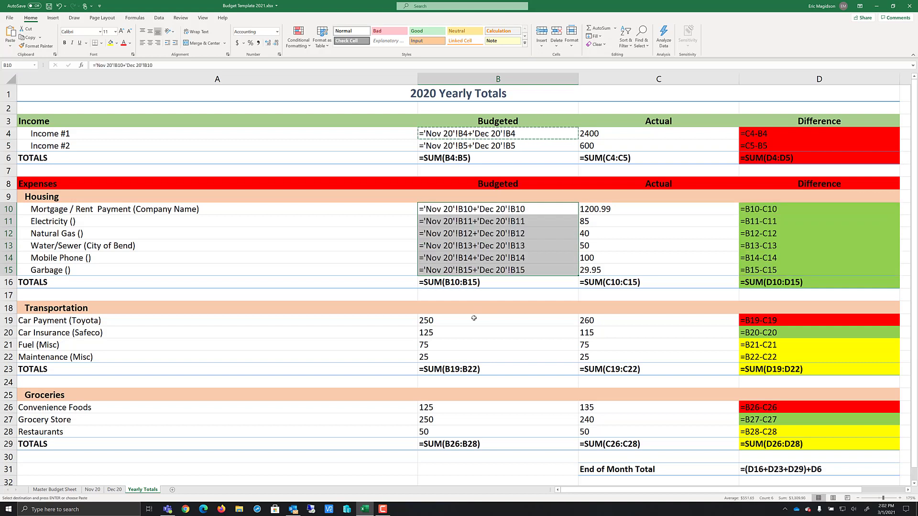
left_click_drag(473, 319, 468, 356)
key("ctrl+v")
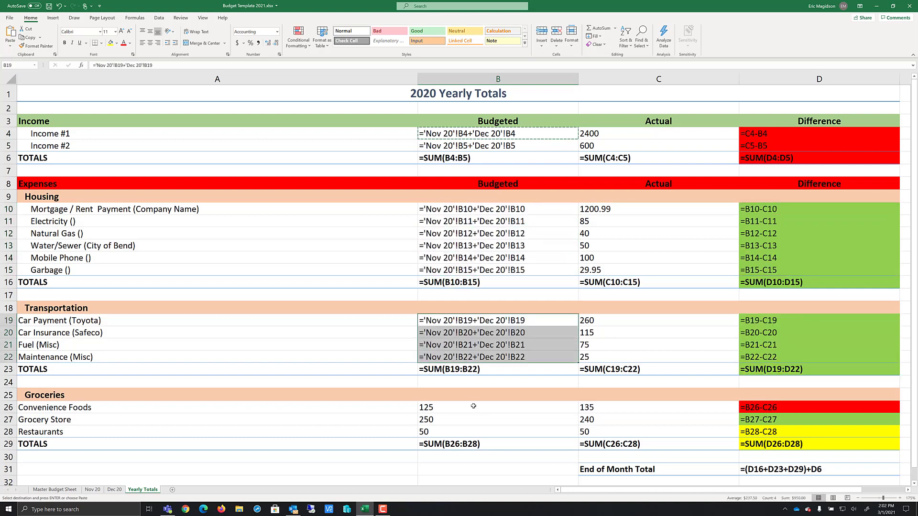
left_click_drag(475, 408, 473, 430)
key("ctrl+v")
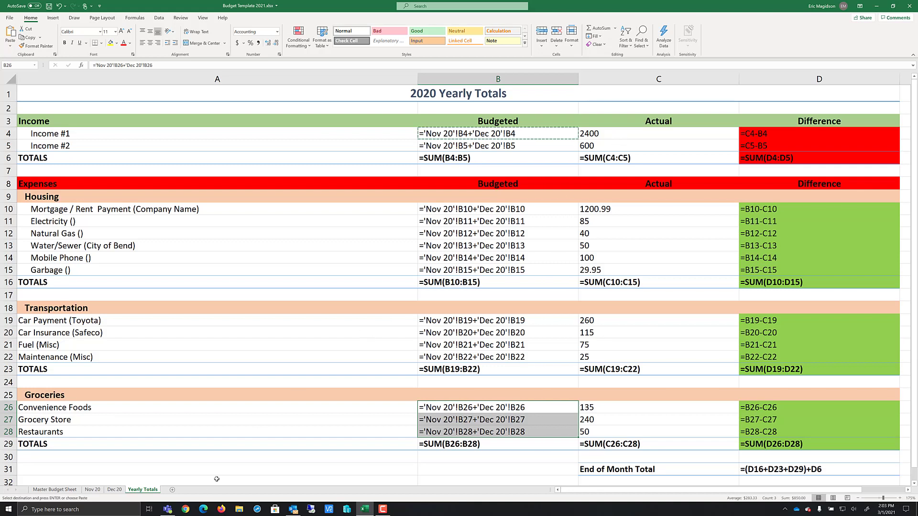
left_click(427, 468)
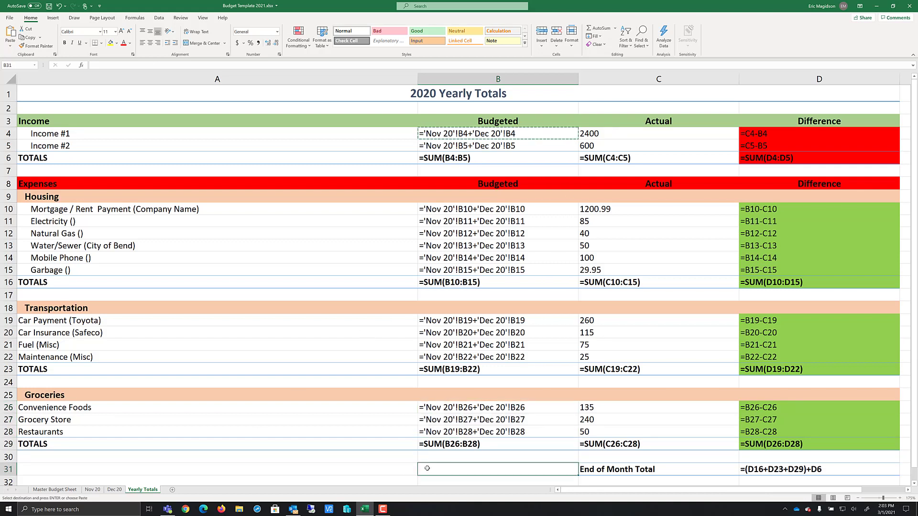
key("Escape")
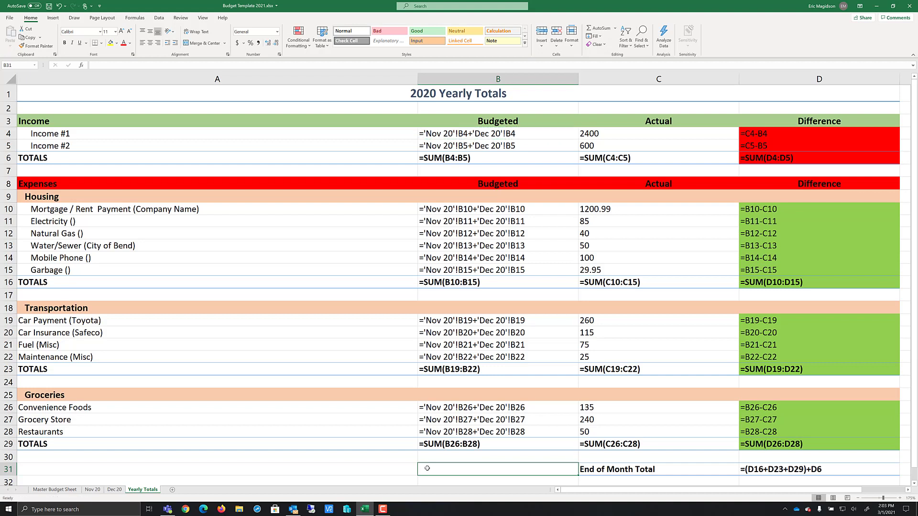
Set the actual Income #1 cell C4 on the Yearly Totals sheet to the formula ='Nov 20'!C4+'Dec 20'!C4
left_click(638, 134)
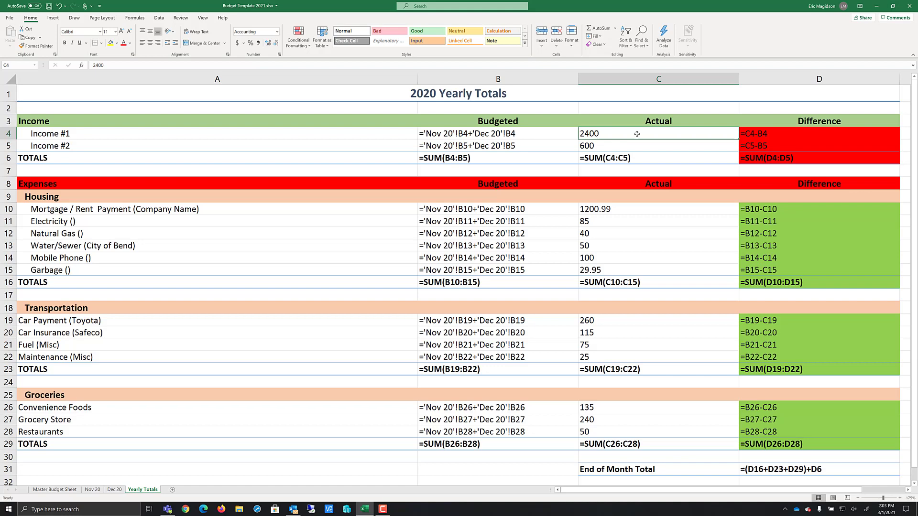
type("=")
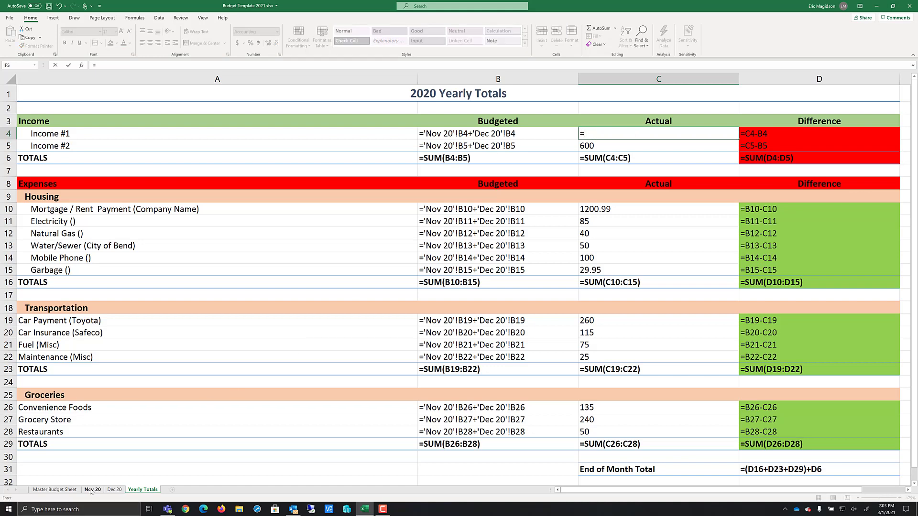
left_click(92, 489)
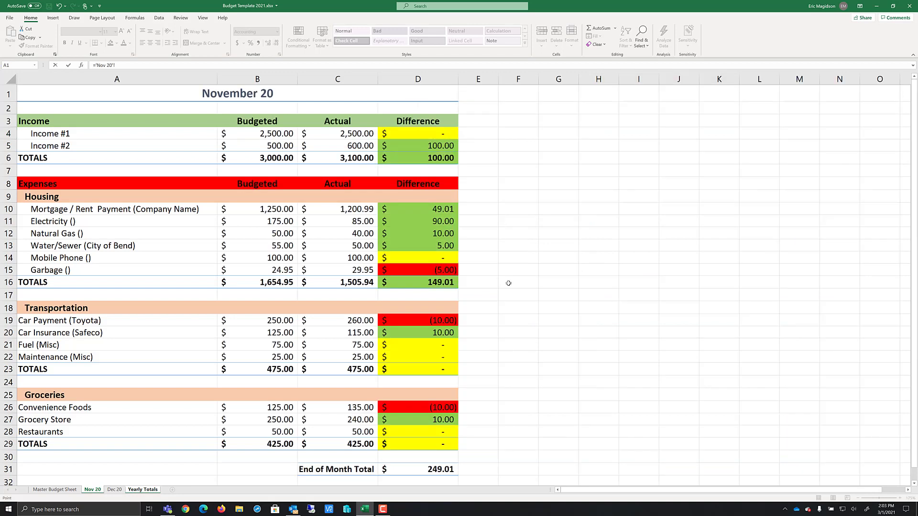
left_click(333, 134)
type("+")
left_click(116, 490)
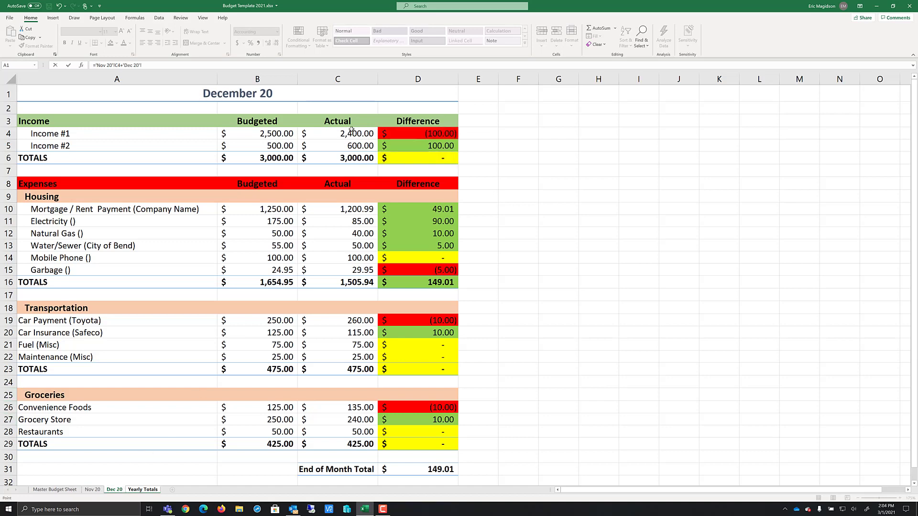
left_click(348, 136)
key("Return")
Copy the actual Income #1 formula from C4 into the actual Income #2 cell C5
left_click(629, 133)
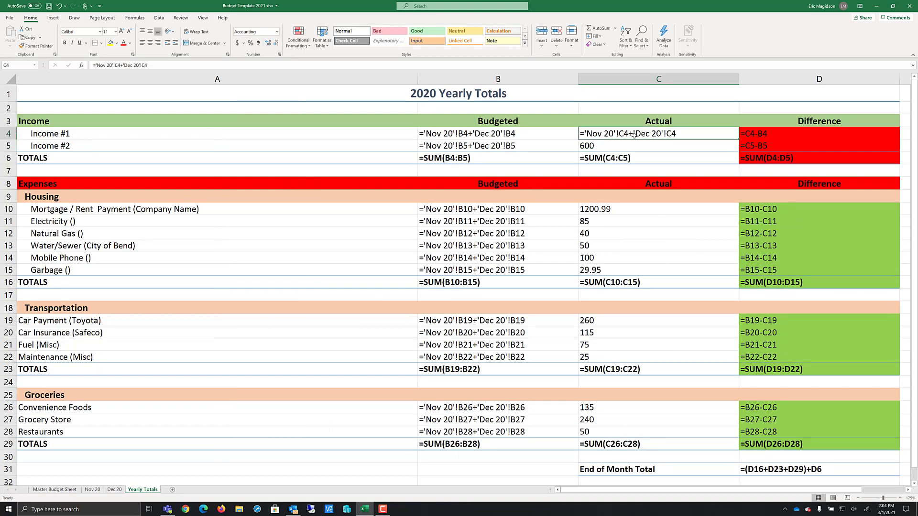
key("ctrl+c")
left_click(628, 145)
key("ctrl+v")
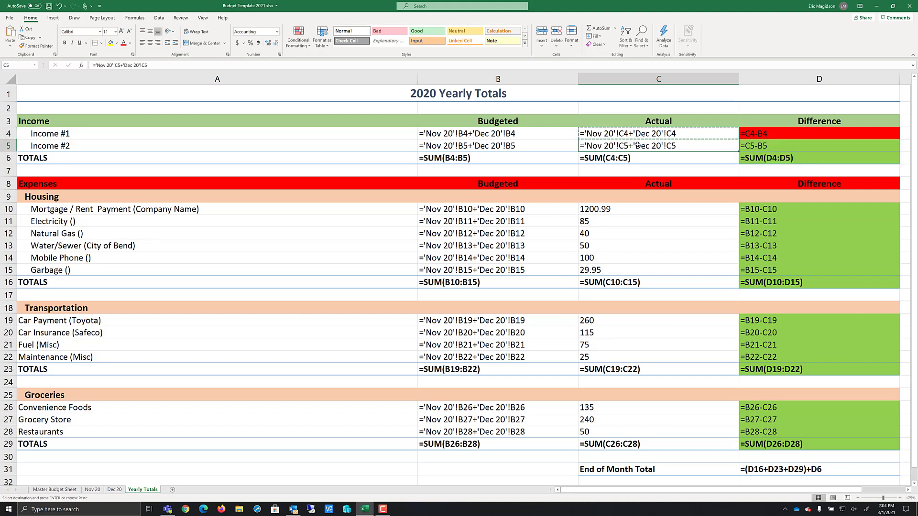
Paste the copied actual formula into the expense items in C10:C15, C19:C22 and C26:C28, and switch the sheet back to showing values
left_click_drag(633, 209, 634, 270)
key("ctrl+v")
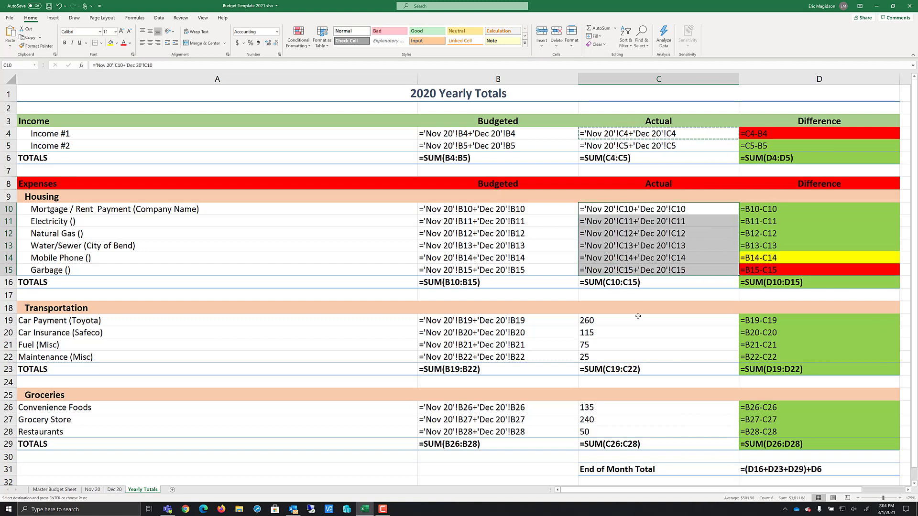
left_click_drag(638, 320, 635, 359)
key("ctrl+v")
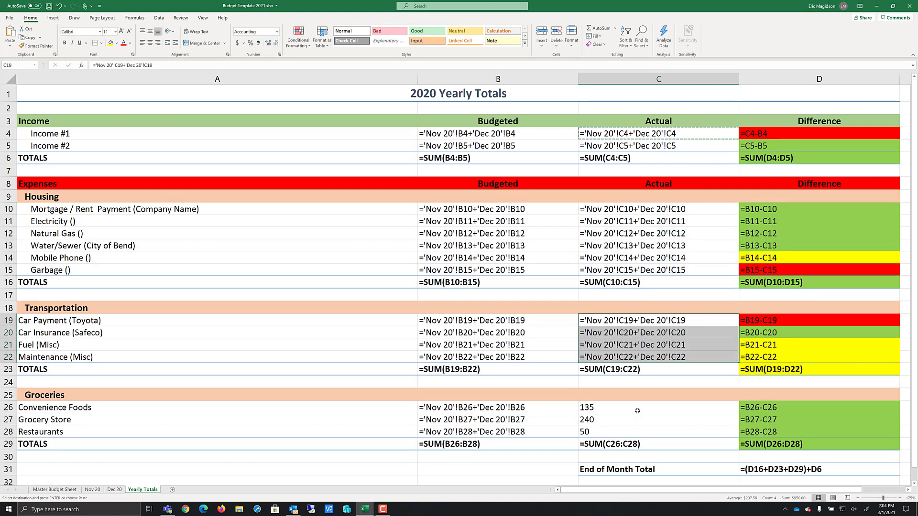
left_click_drag(638, 407, 641, 432)
key("ctrl+v")
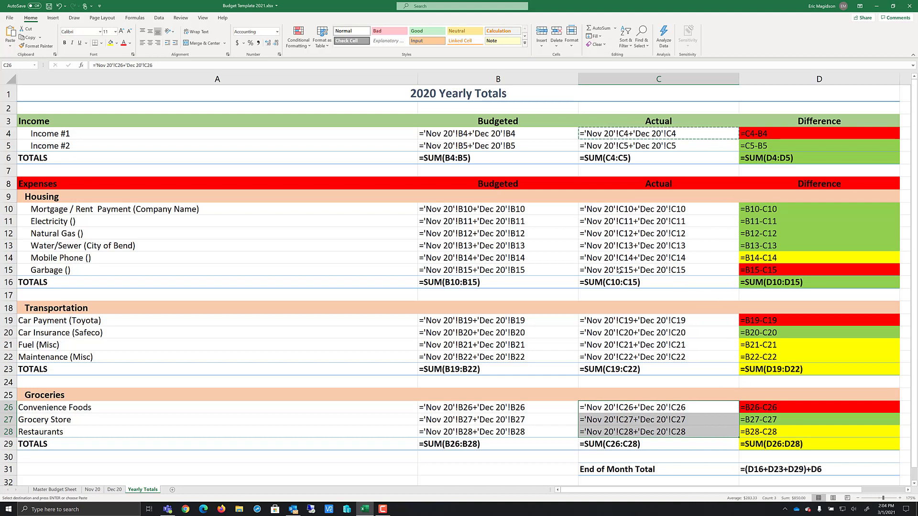
key("ctrl+grave")
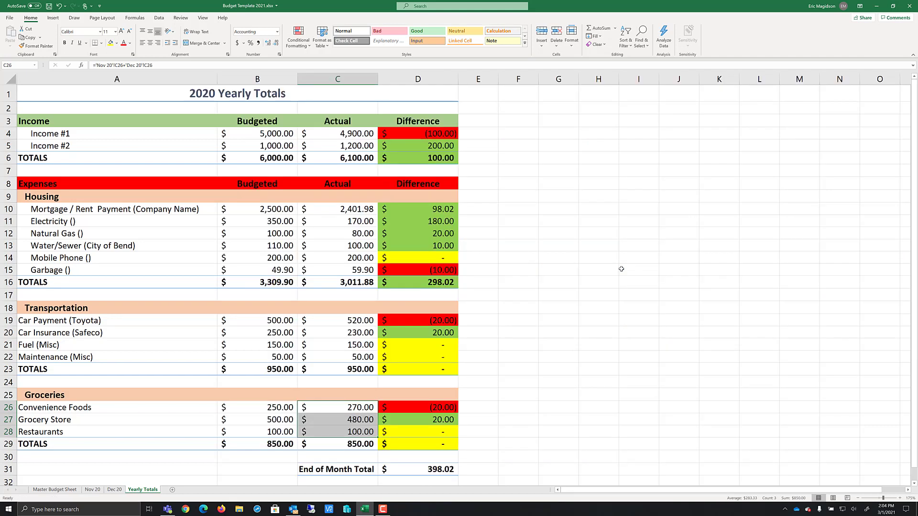
Compare the End of Month Total in D31 on the Yearly Totals sheet with those on the Nov 20 and Dec 20 sheets
left_click(419, 474)
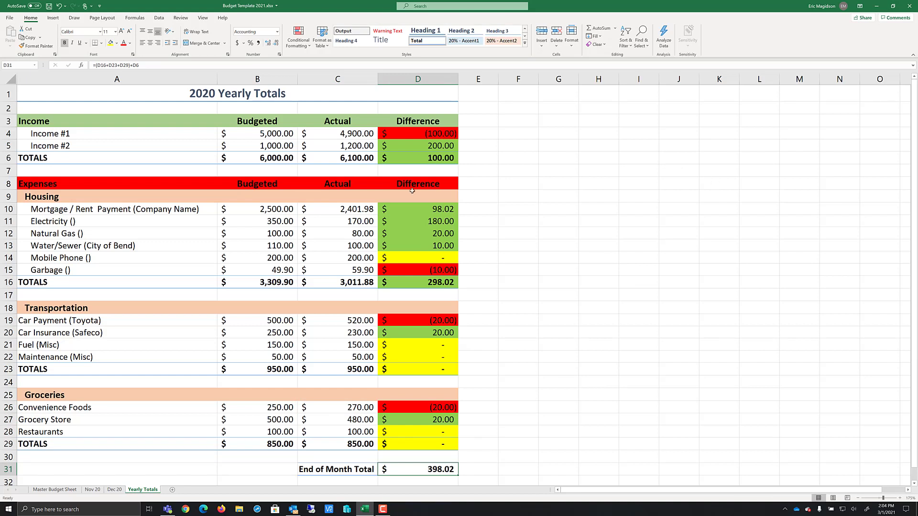
left_click(88, 491)
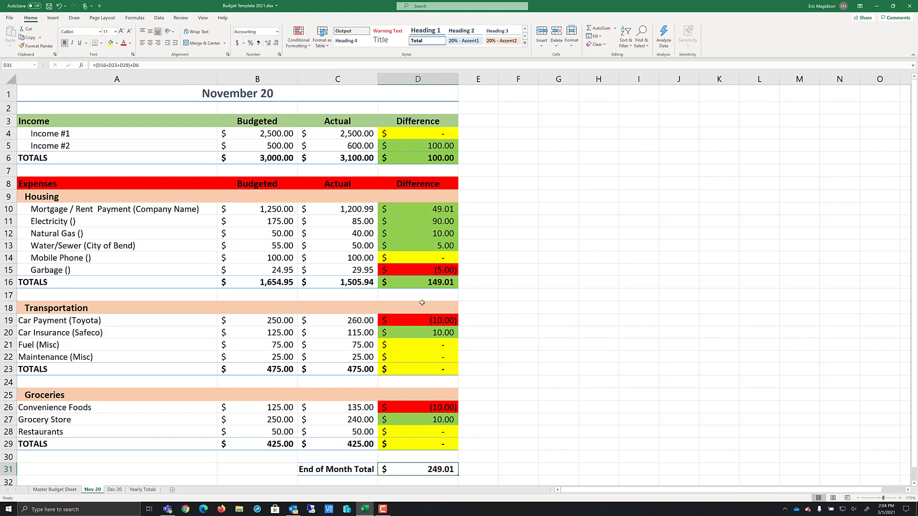
left_click(115, 491)
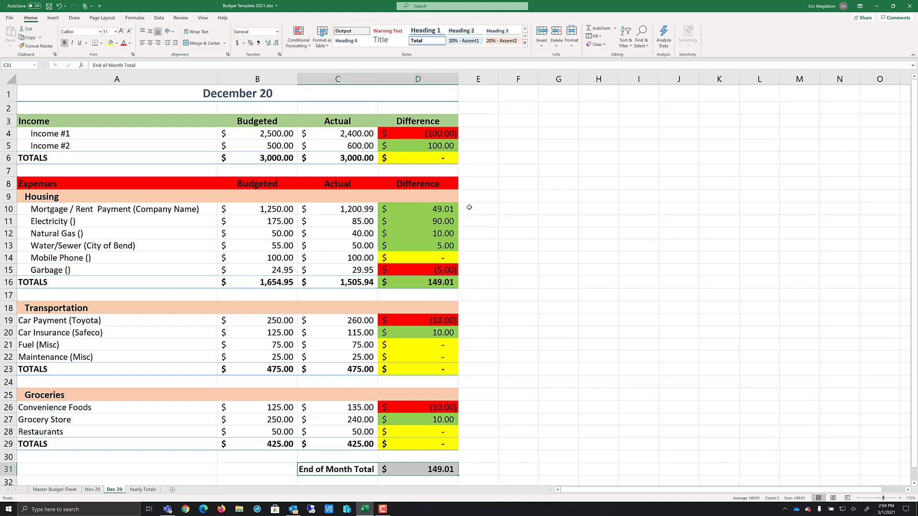
left_click(92, 490)
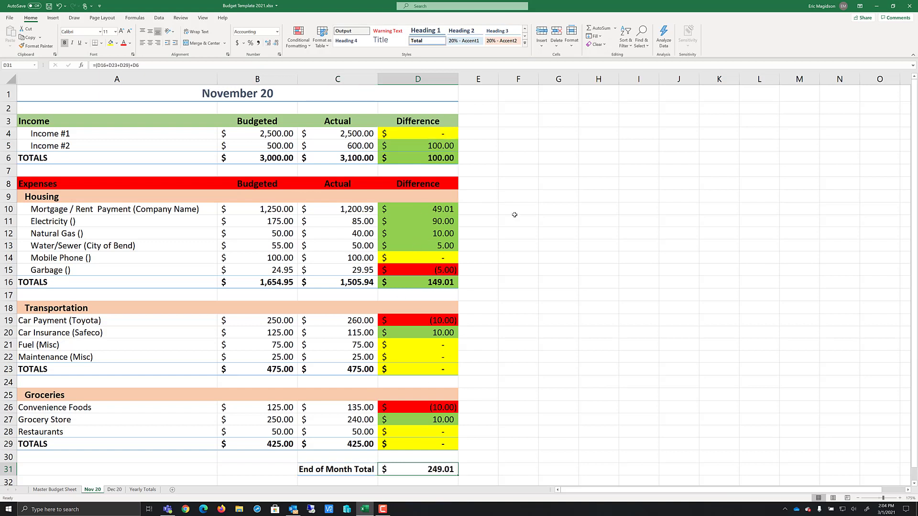
Change the label in C31 on the Yearly Totals sheet to End of Year Total
left_click(143, 490)
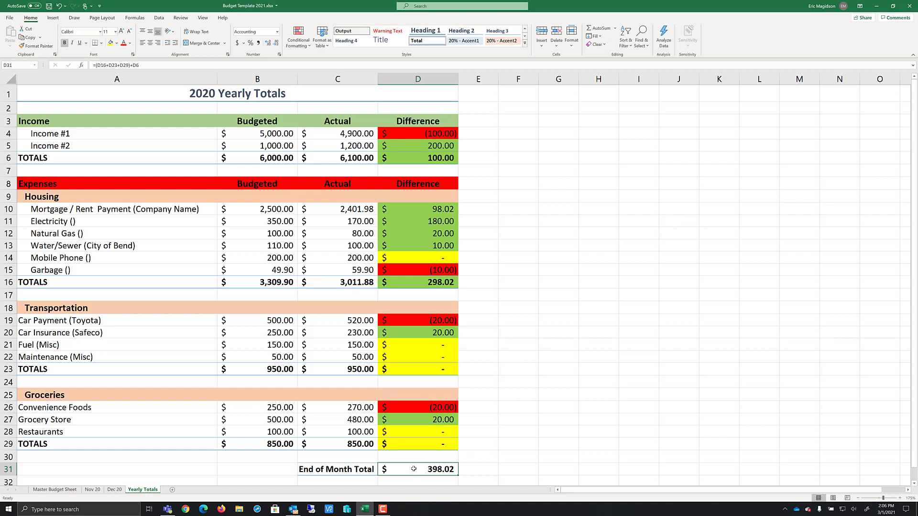
double_click(324, 469)
double_click(343, 469)
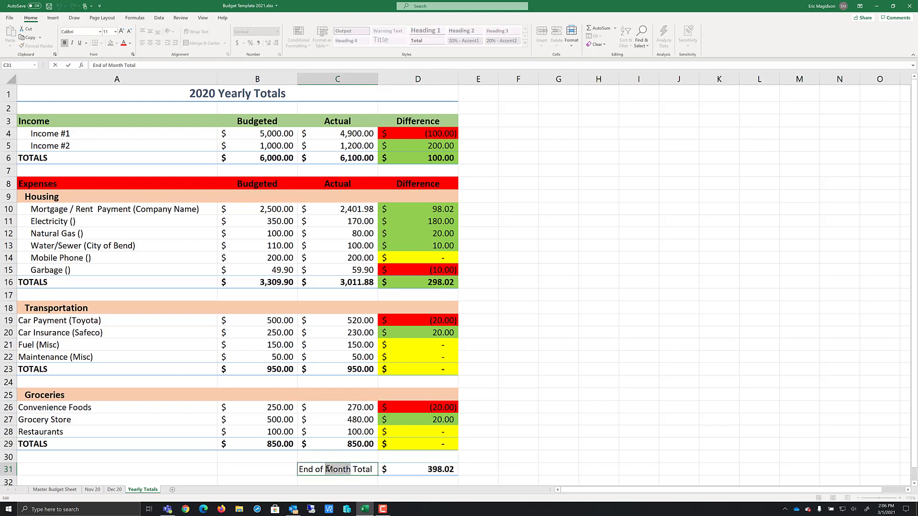
type("ear")
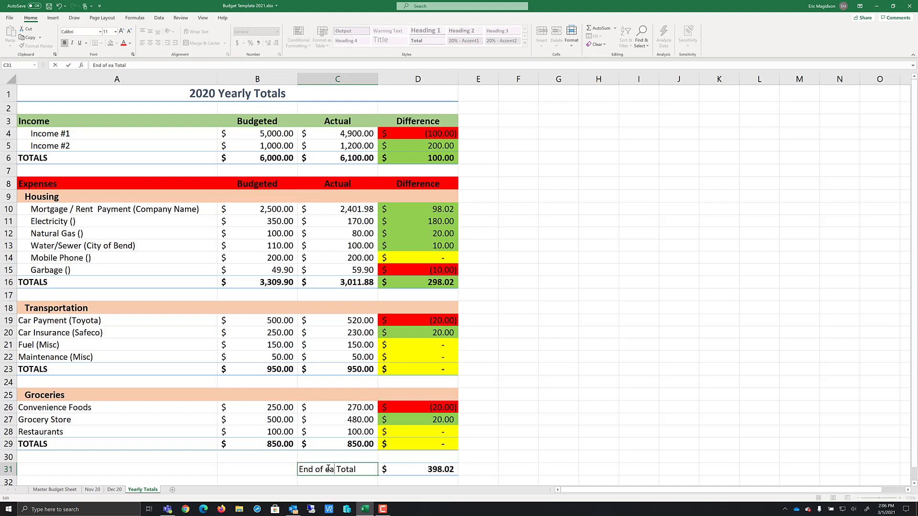
key("BackSpace")
key("BackSpace")
key("BackSpace")
type("Year")
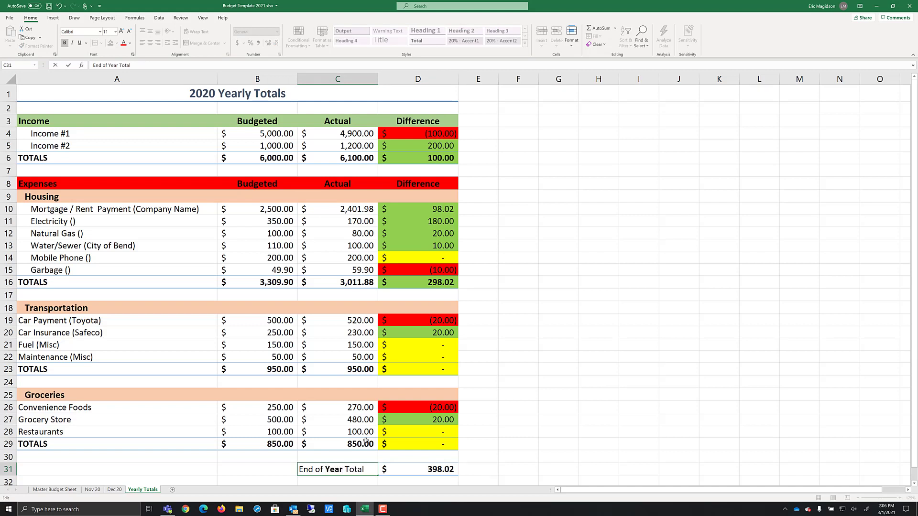